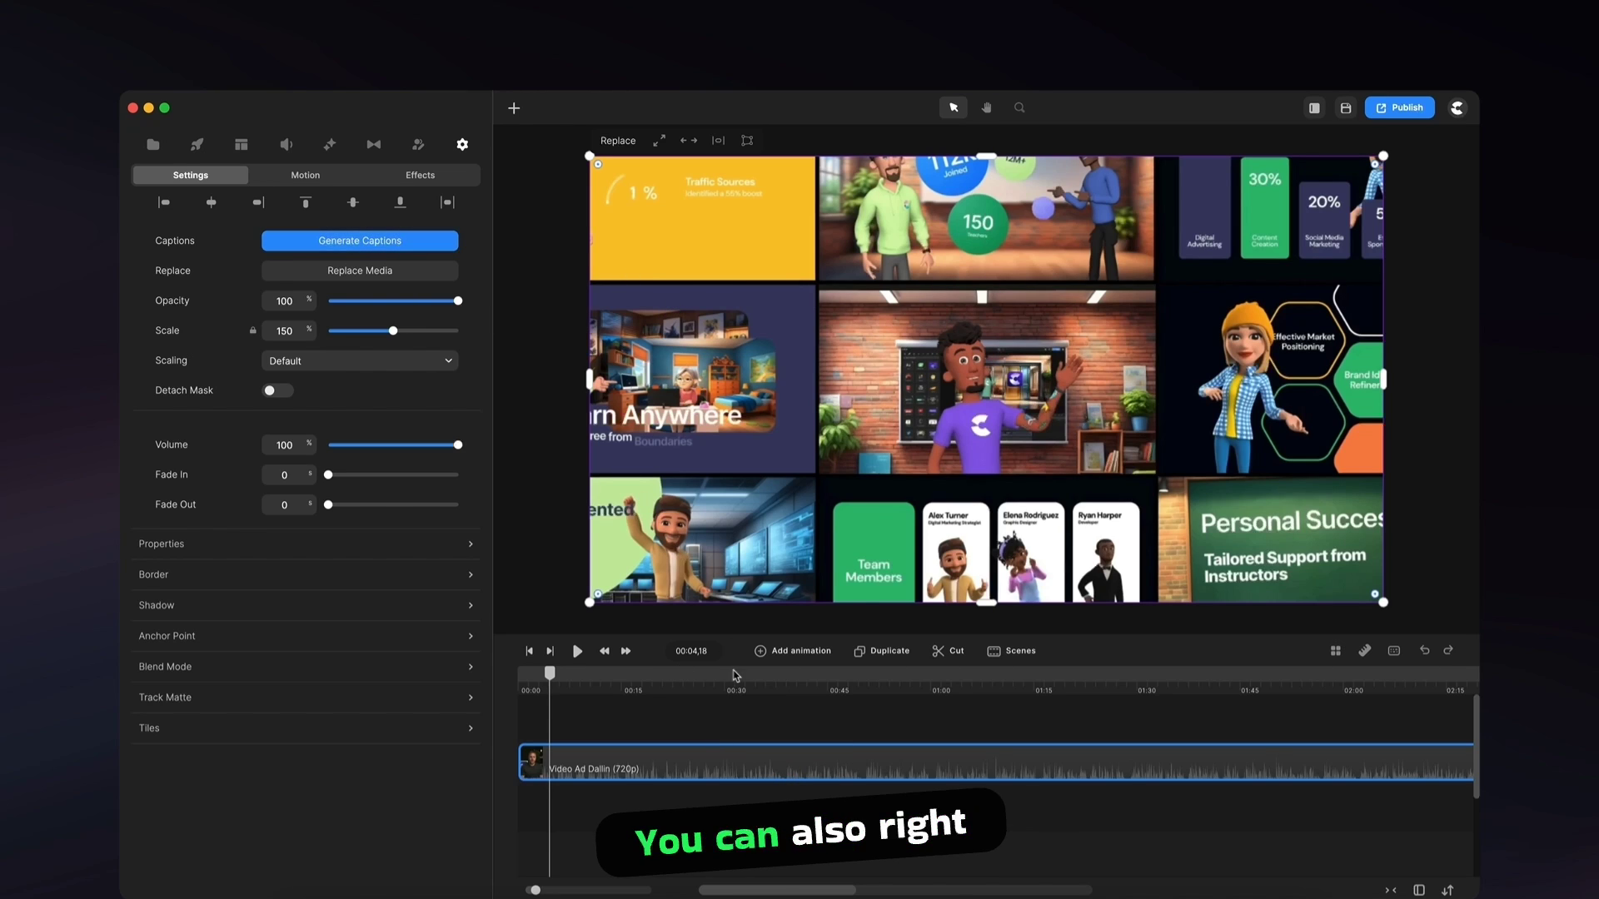
Generate captions from the clip's context menu, then search 'Czech' in the language list and clear it.
right_click(687, 759)
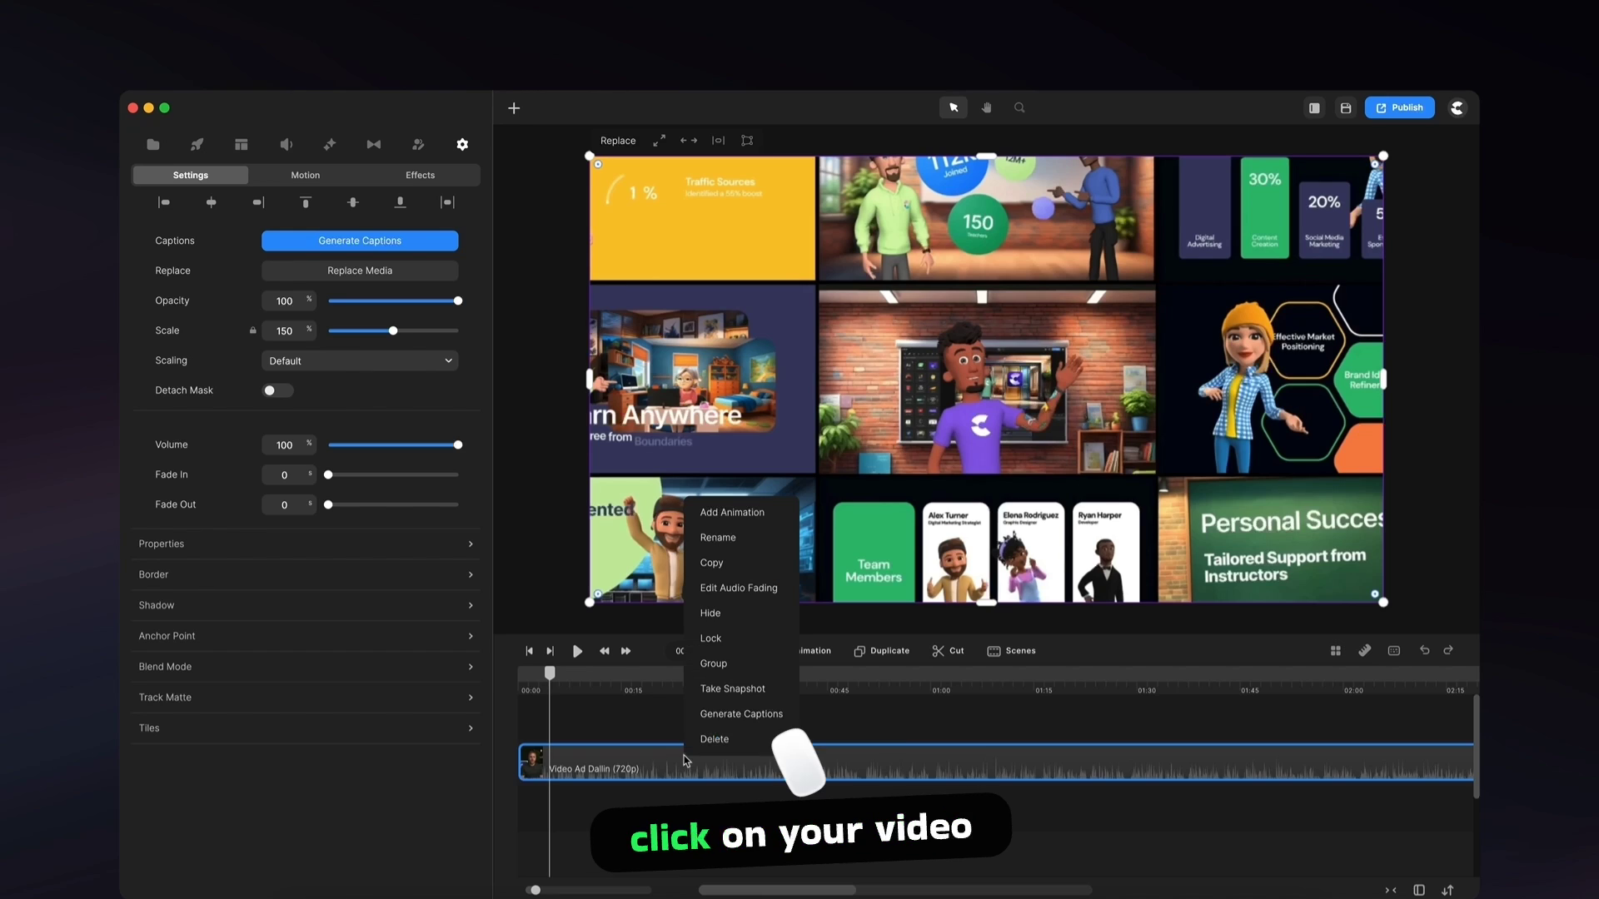
left_click(729, 718)
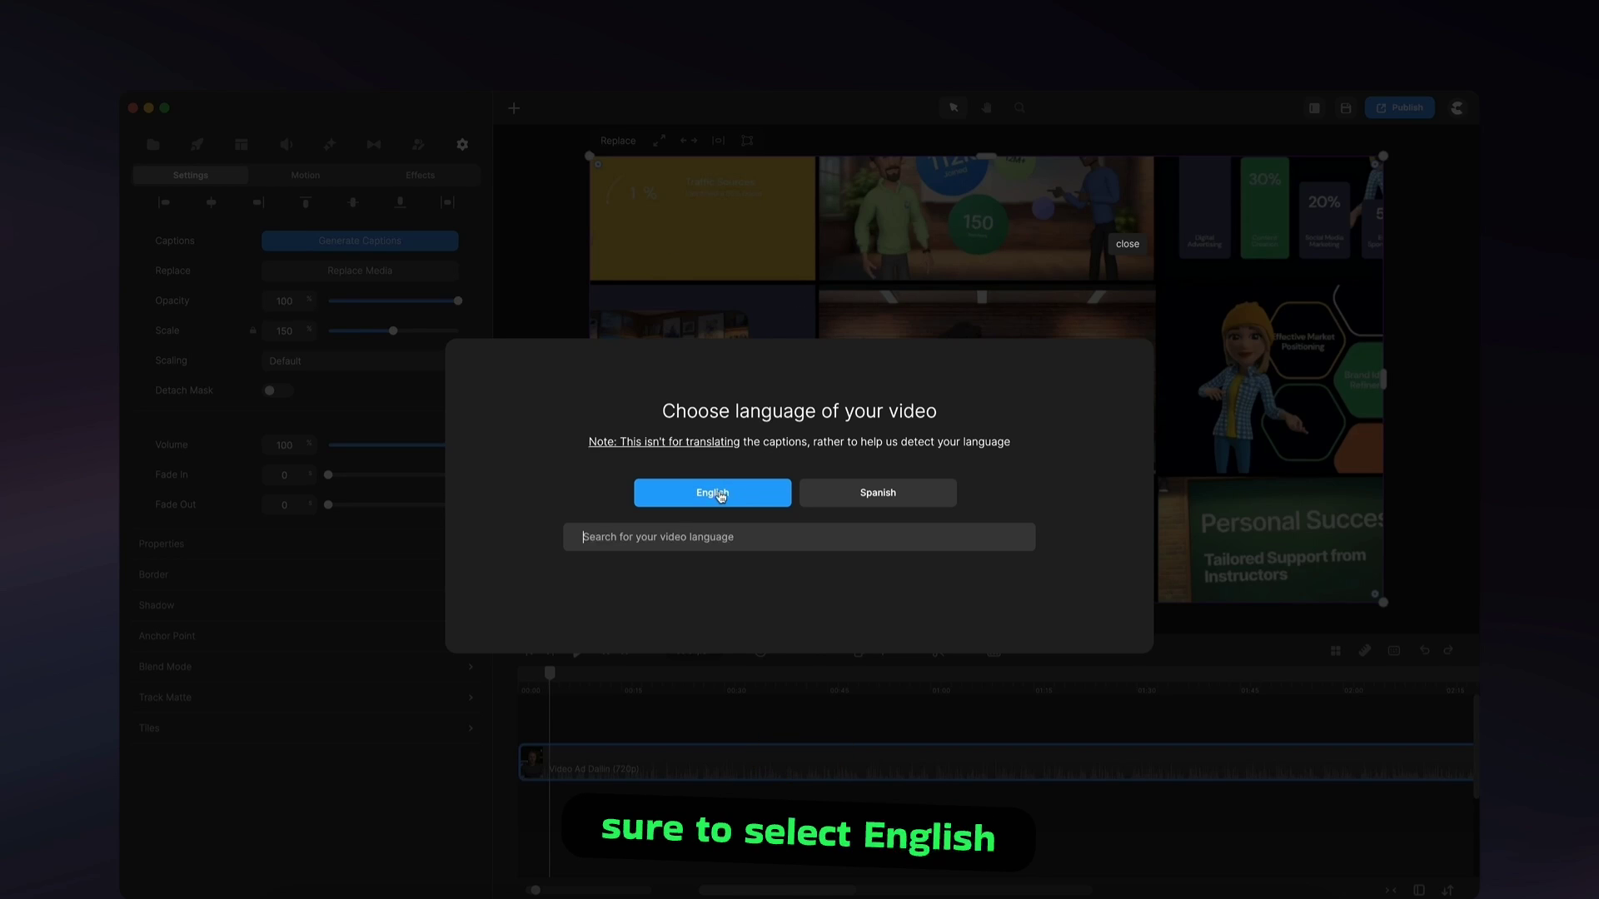
left_click(824, 538)
type("czech")
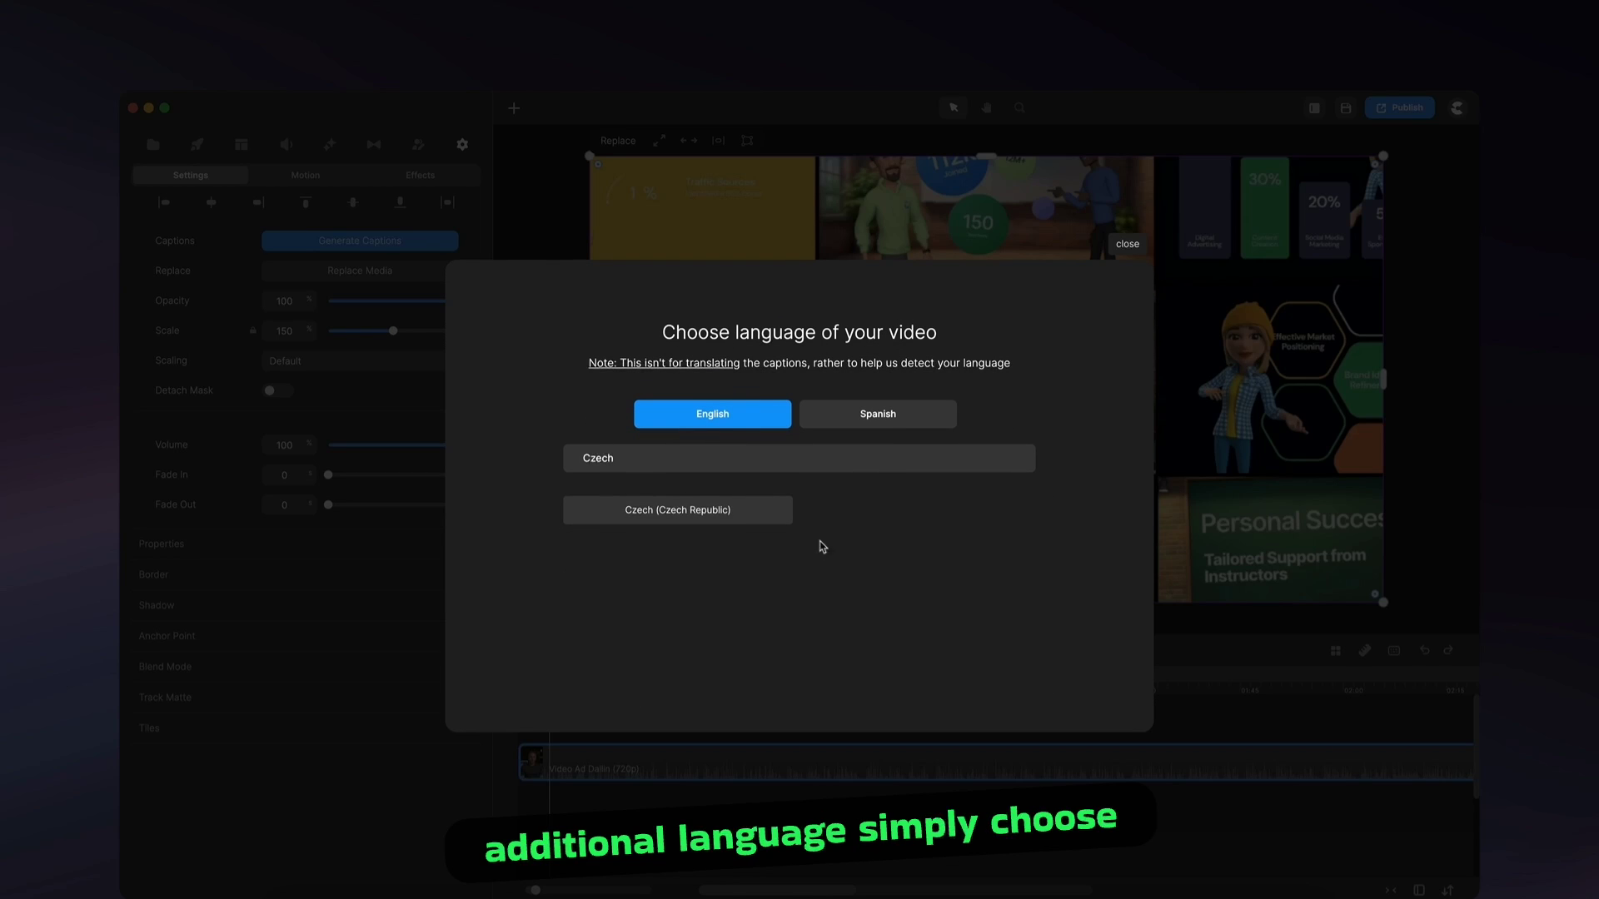
left_click_drag(611, 458, 563, 457)
key("BackSpace")
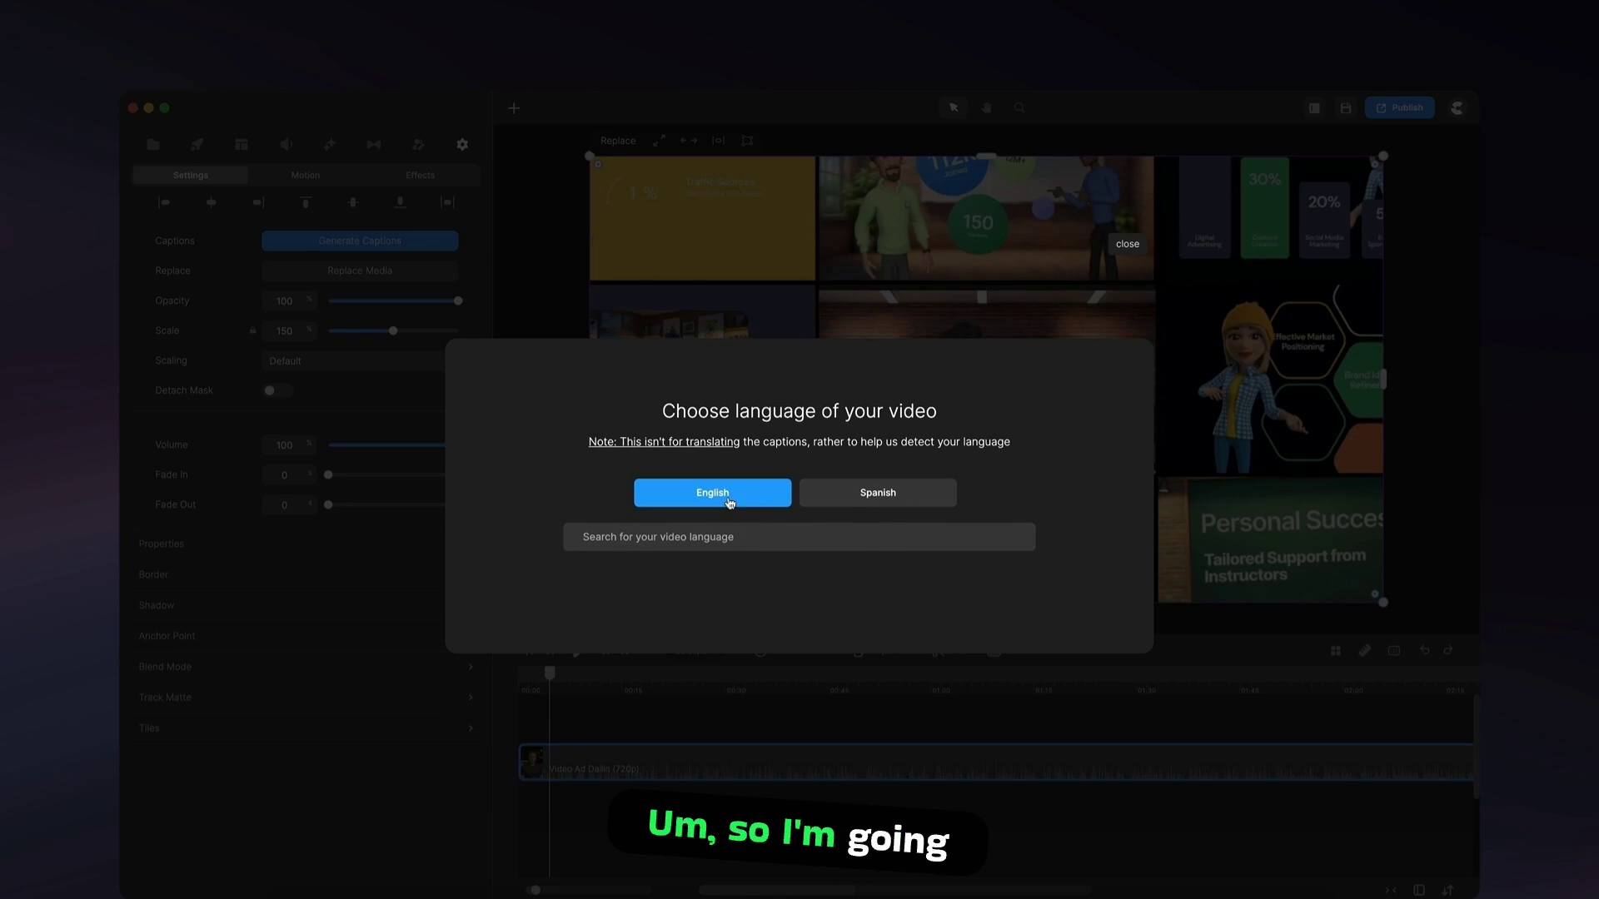
Choose English as the video's language and scroll through the generated caption lines.
left_click(713, 497)
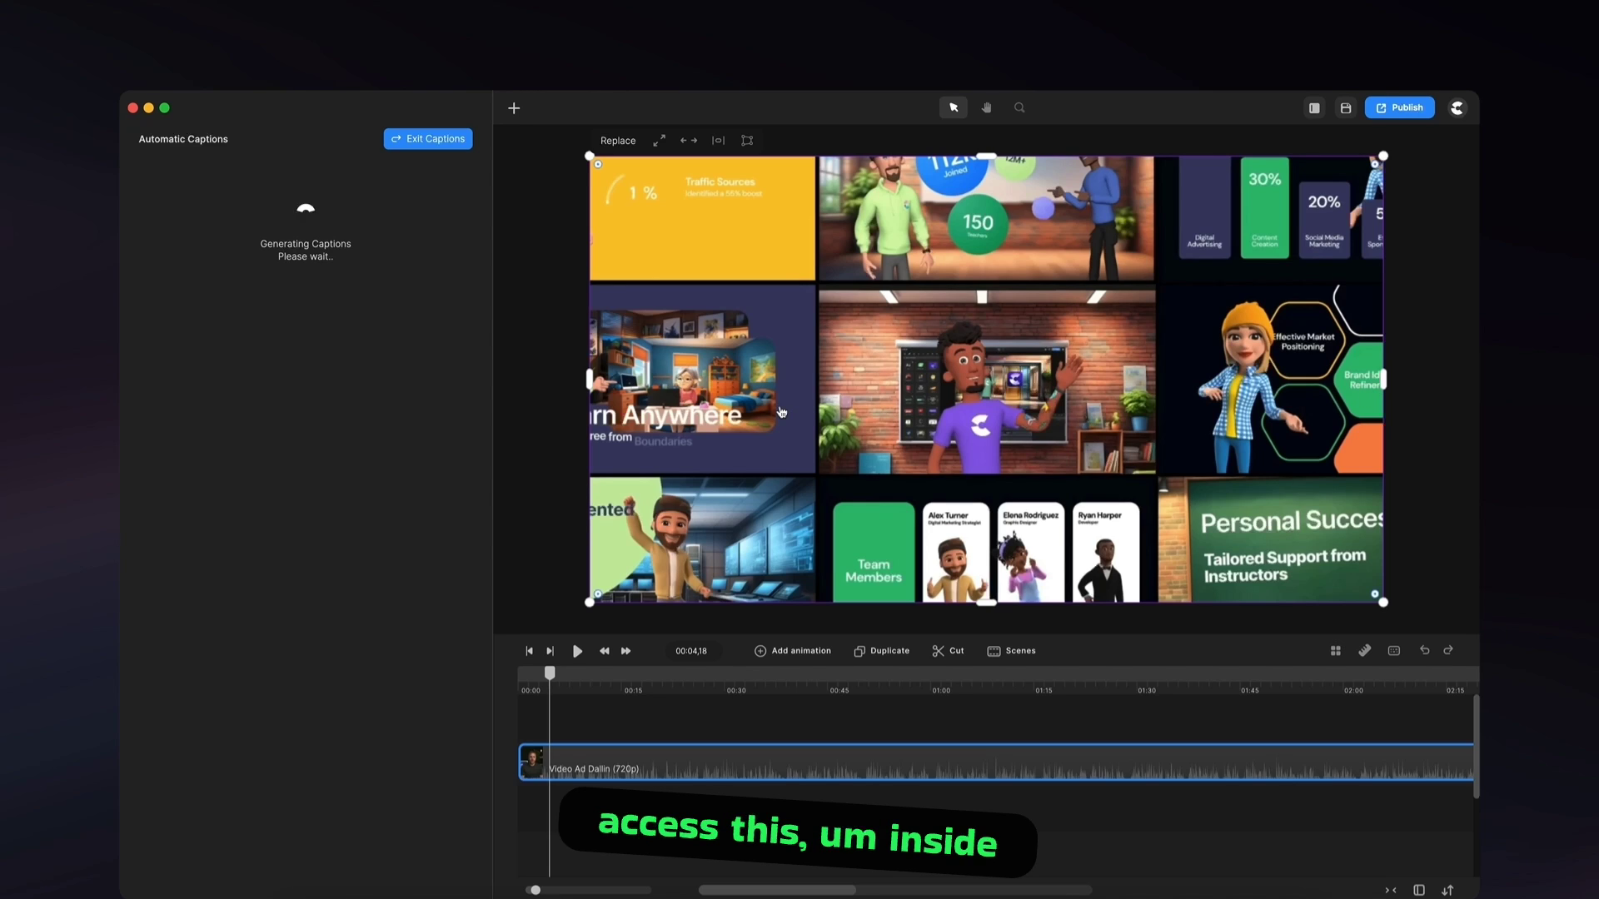
scroll(746, 684, "down", 3)
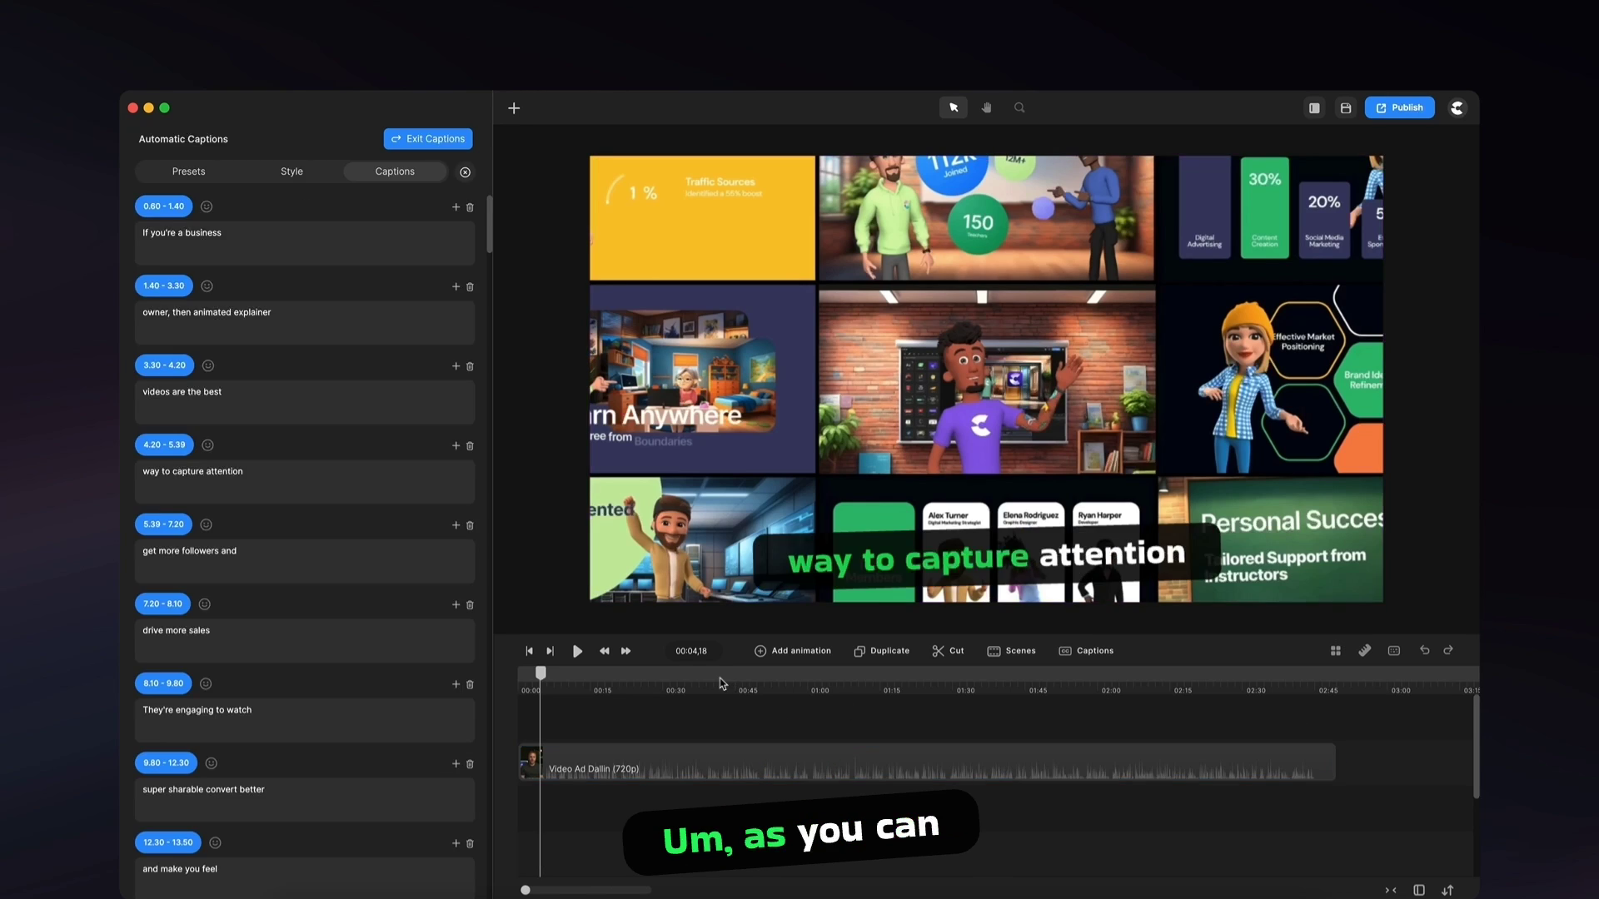
scroll(490, 223, "down", 20)
scroll(492, 469, "up", 20)
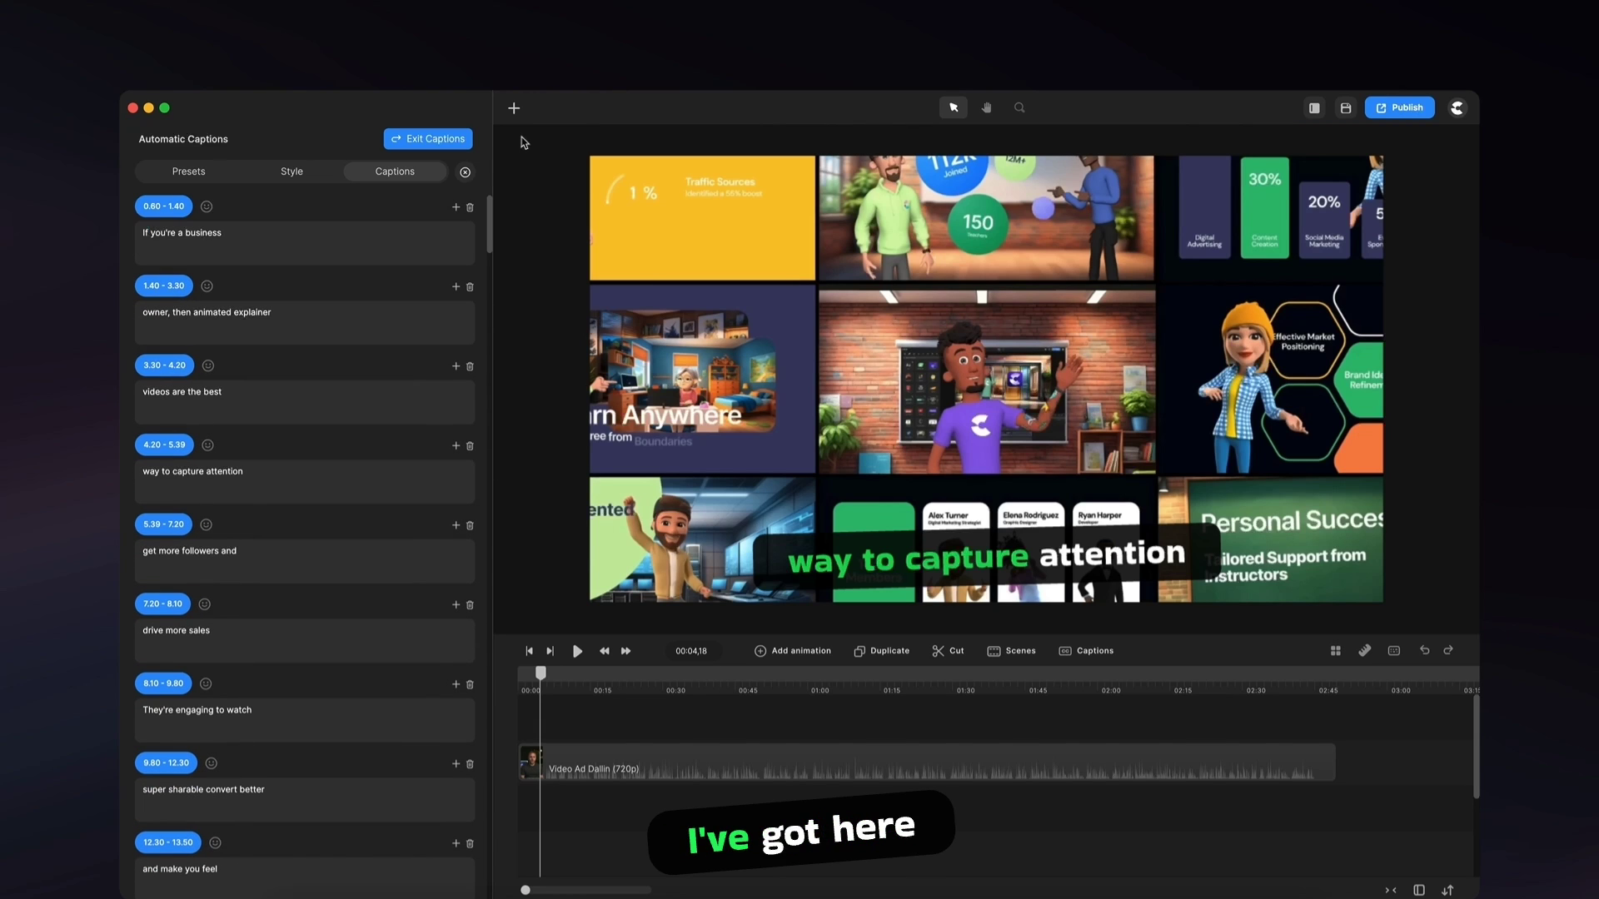
Apply the 'It's just great!' caption preset and return the playhead near the start.
left_click(196, 173)
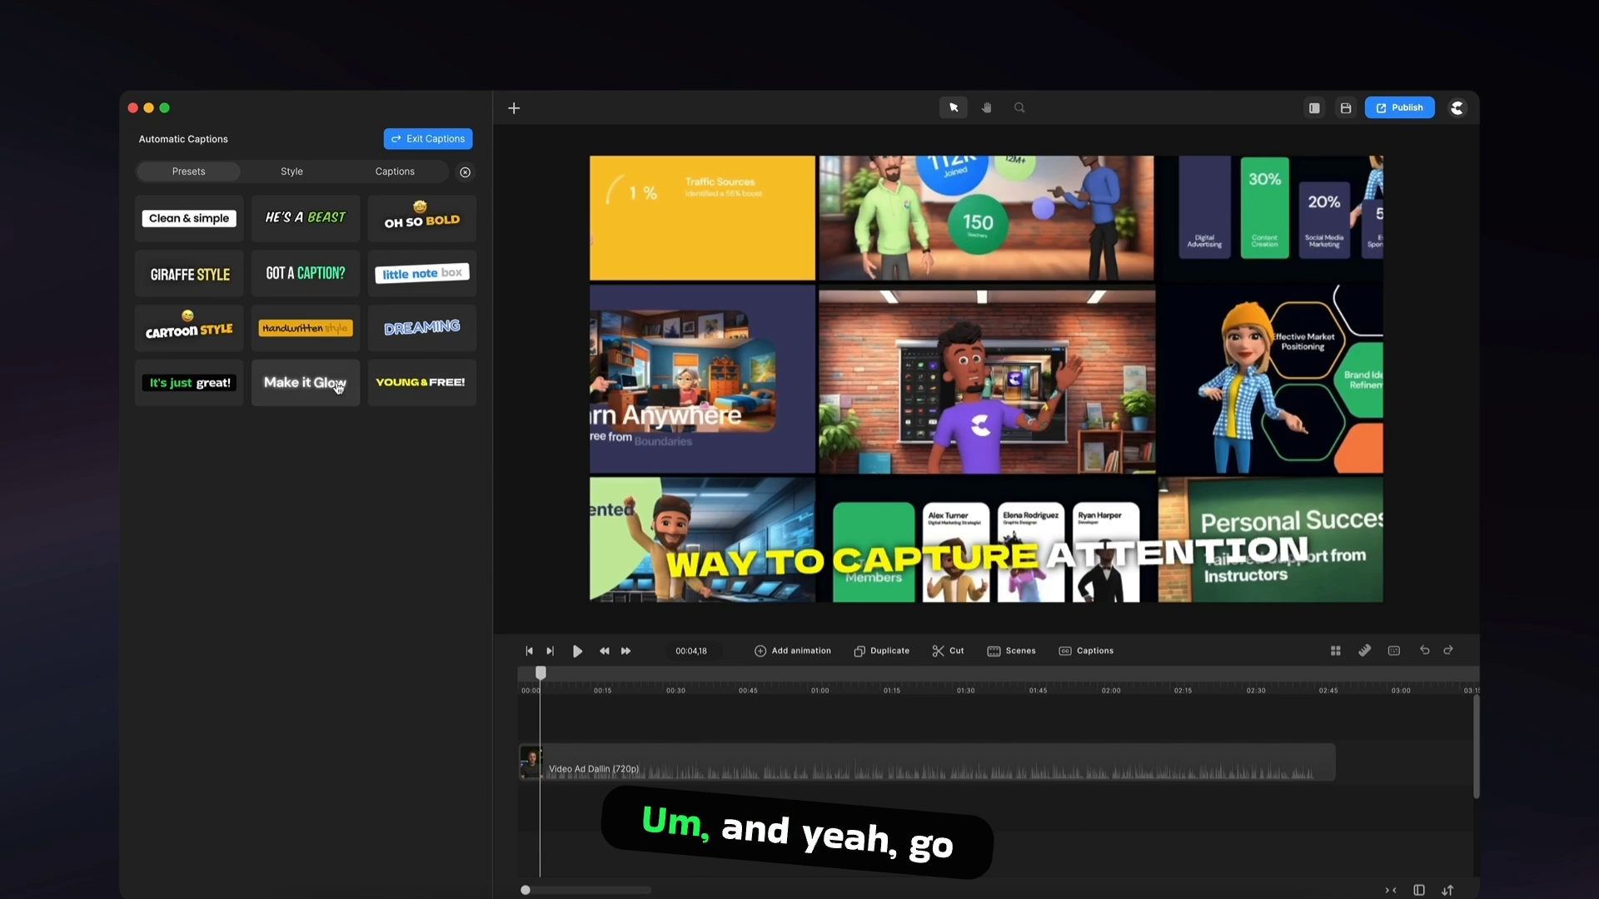
left_click(240, 400)
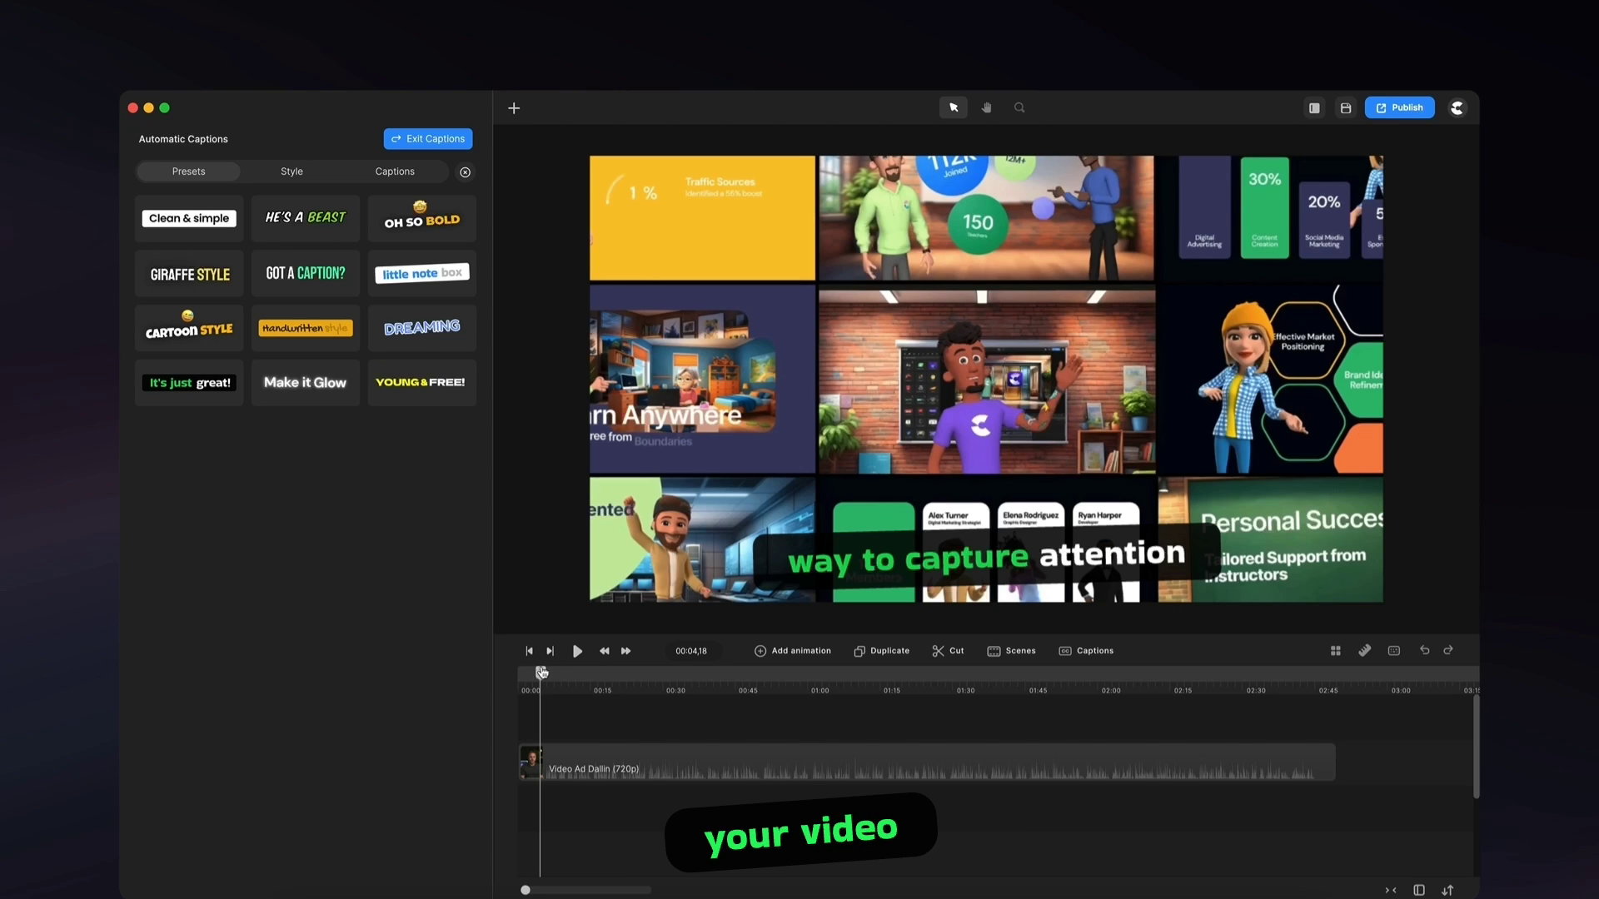
left_click_drag(542, 672, 526, 673)
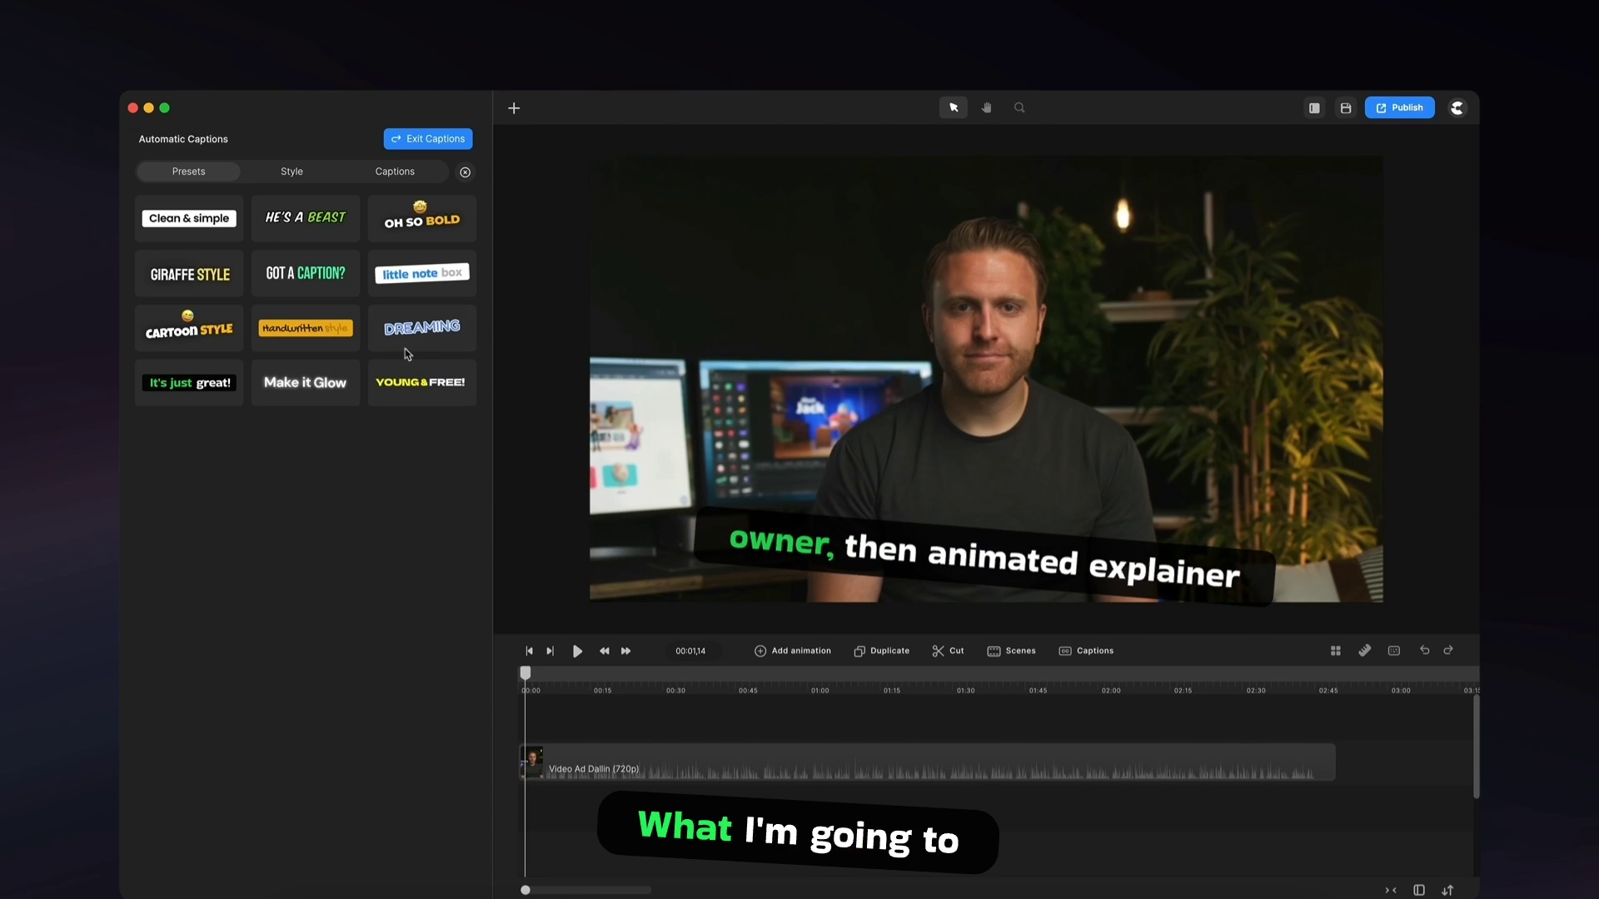
In the Style settings, set caption Position to Bottom and Animation to None.
left_click(291, 171)
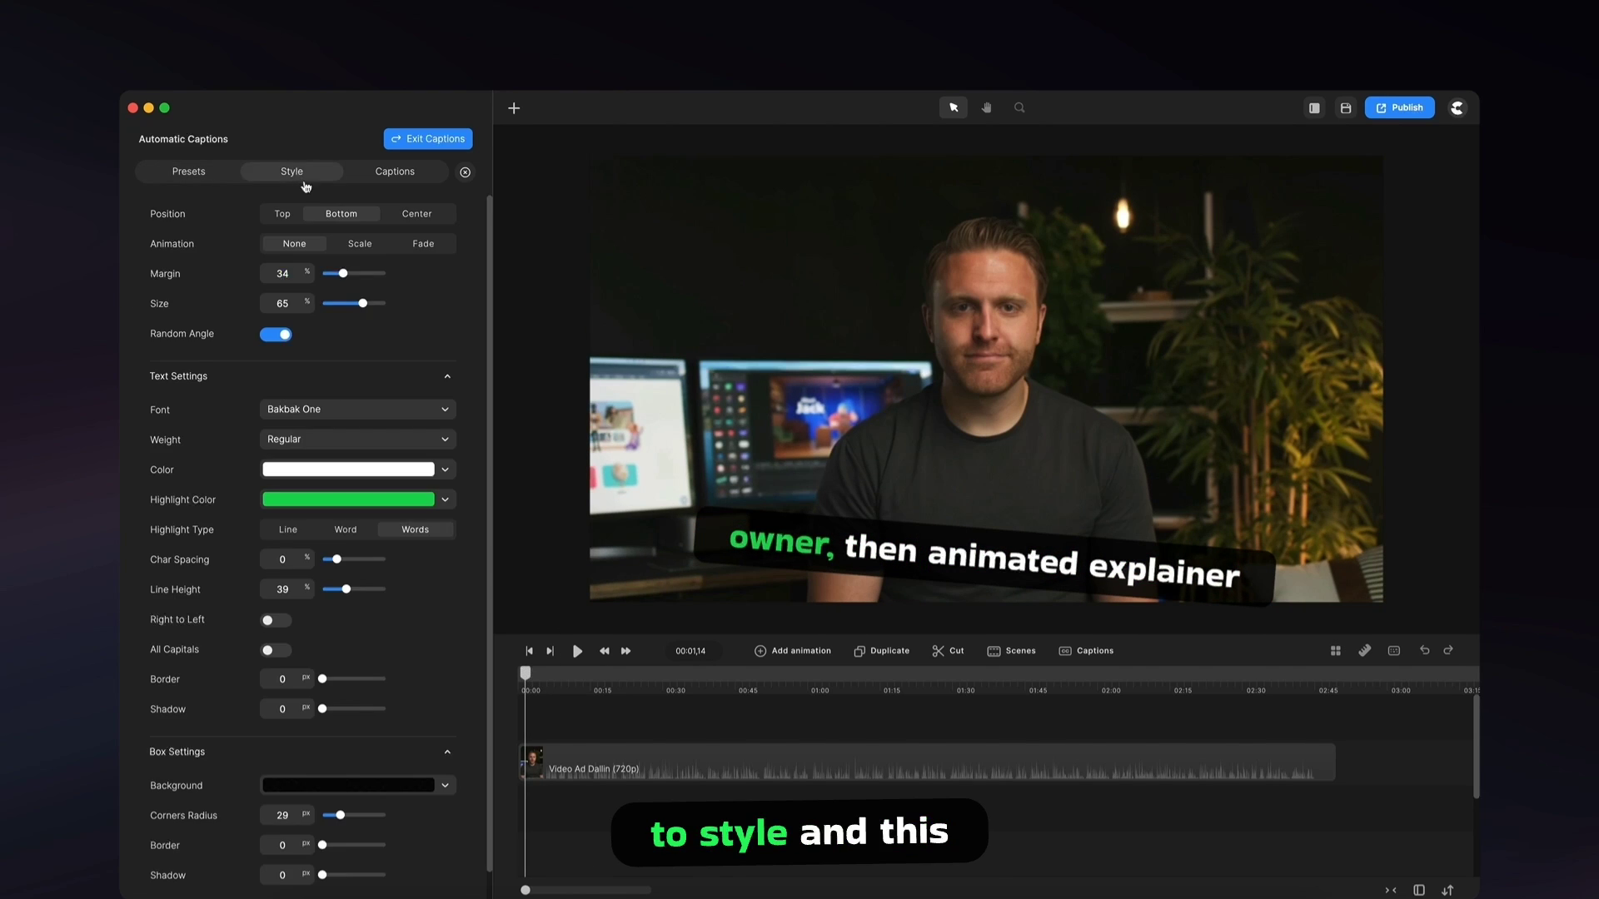
scroll(444, 396, "down", 1)
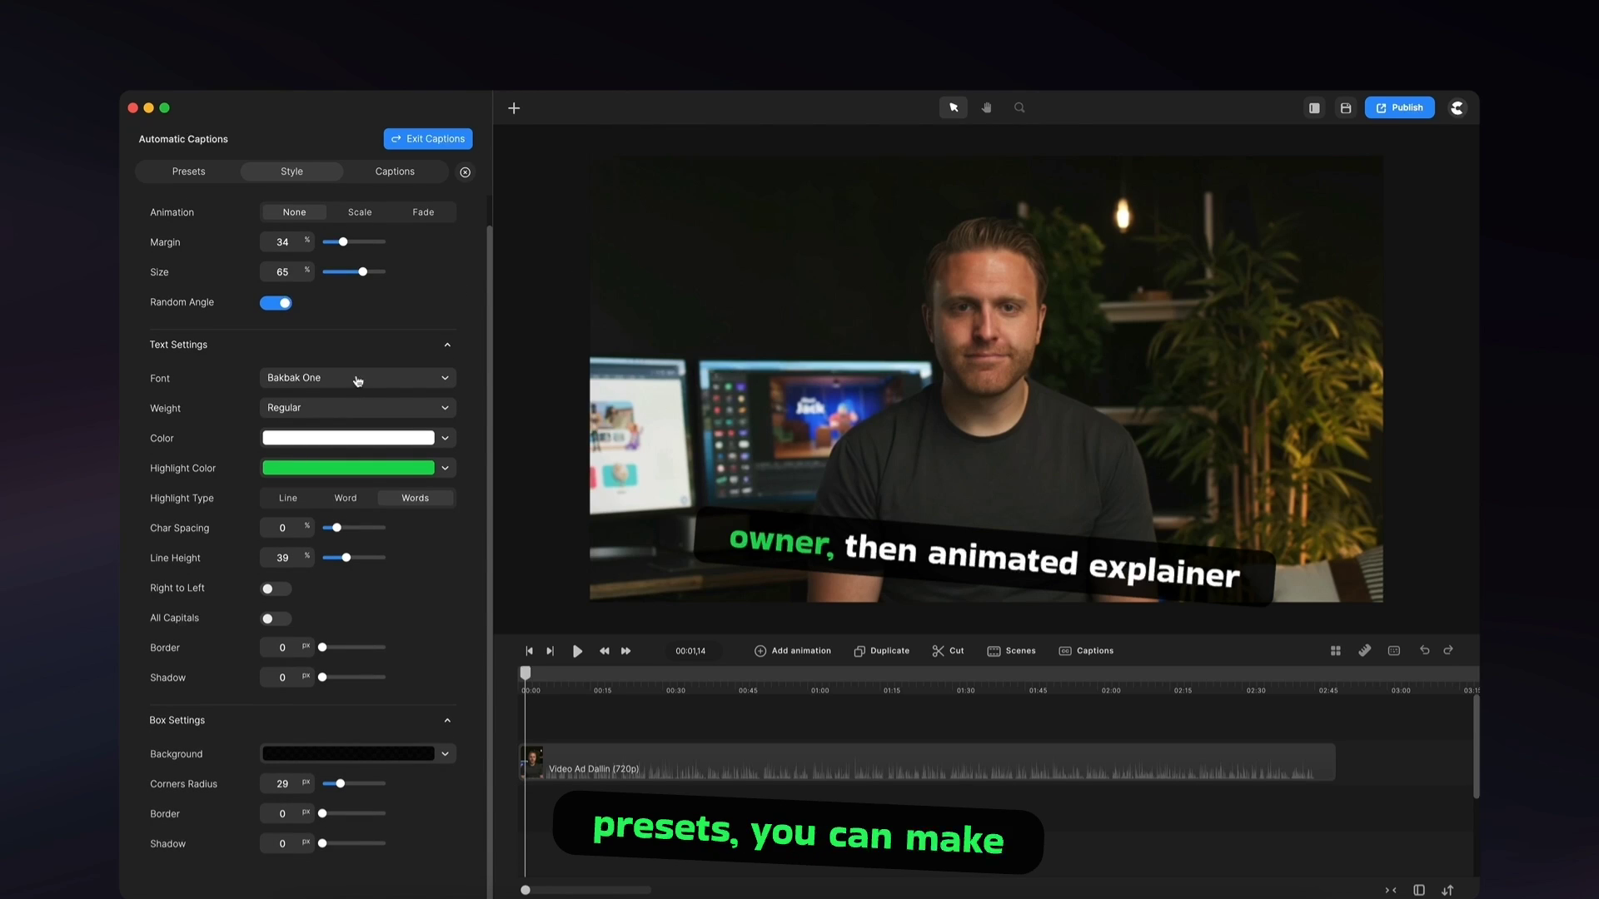
scroll(358, 379, "up", 1)
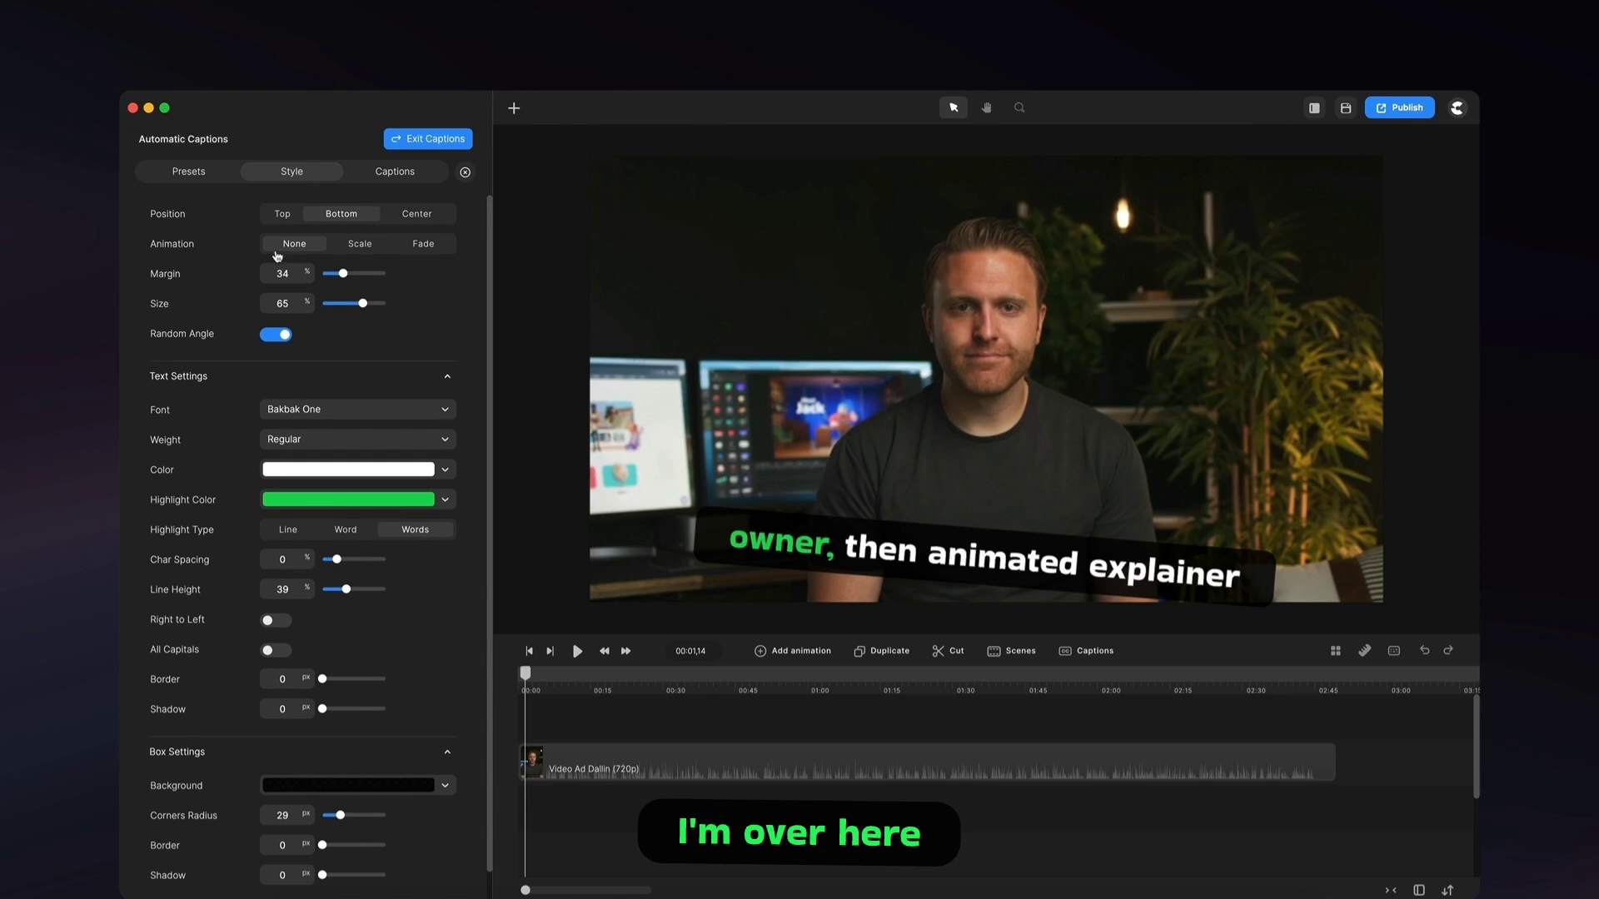
left_click(290, 222)
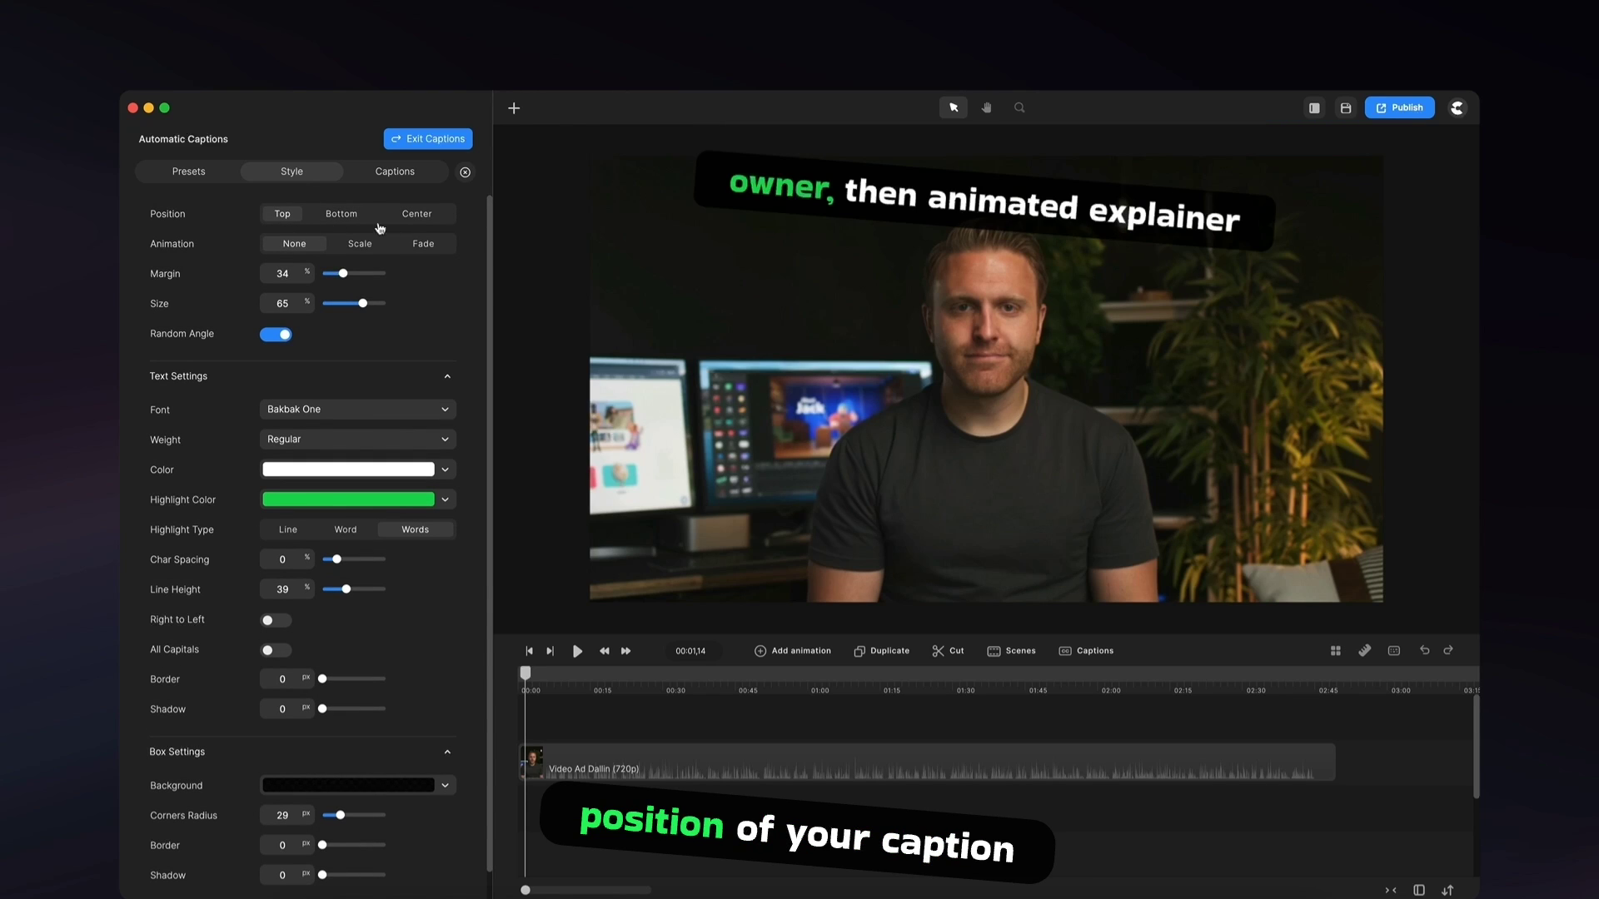
left_click(393, 227)
left_click(380, 226)
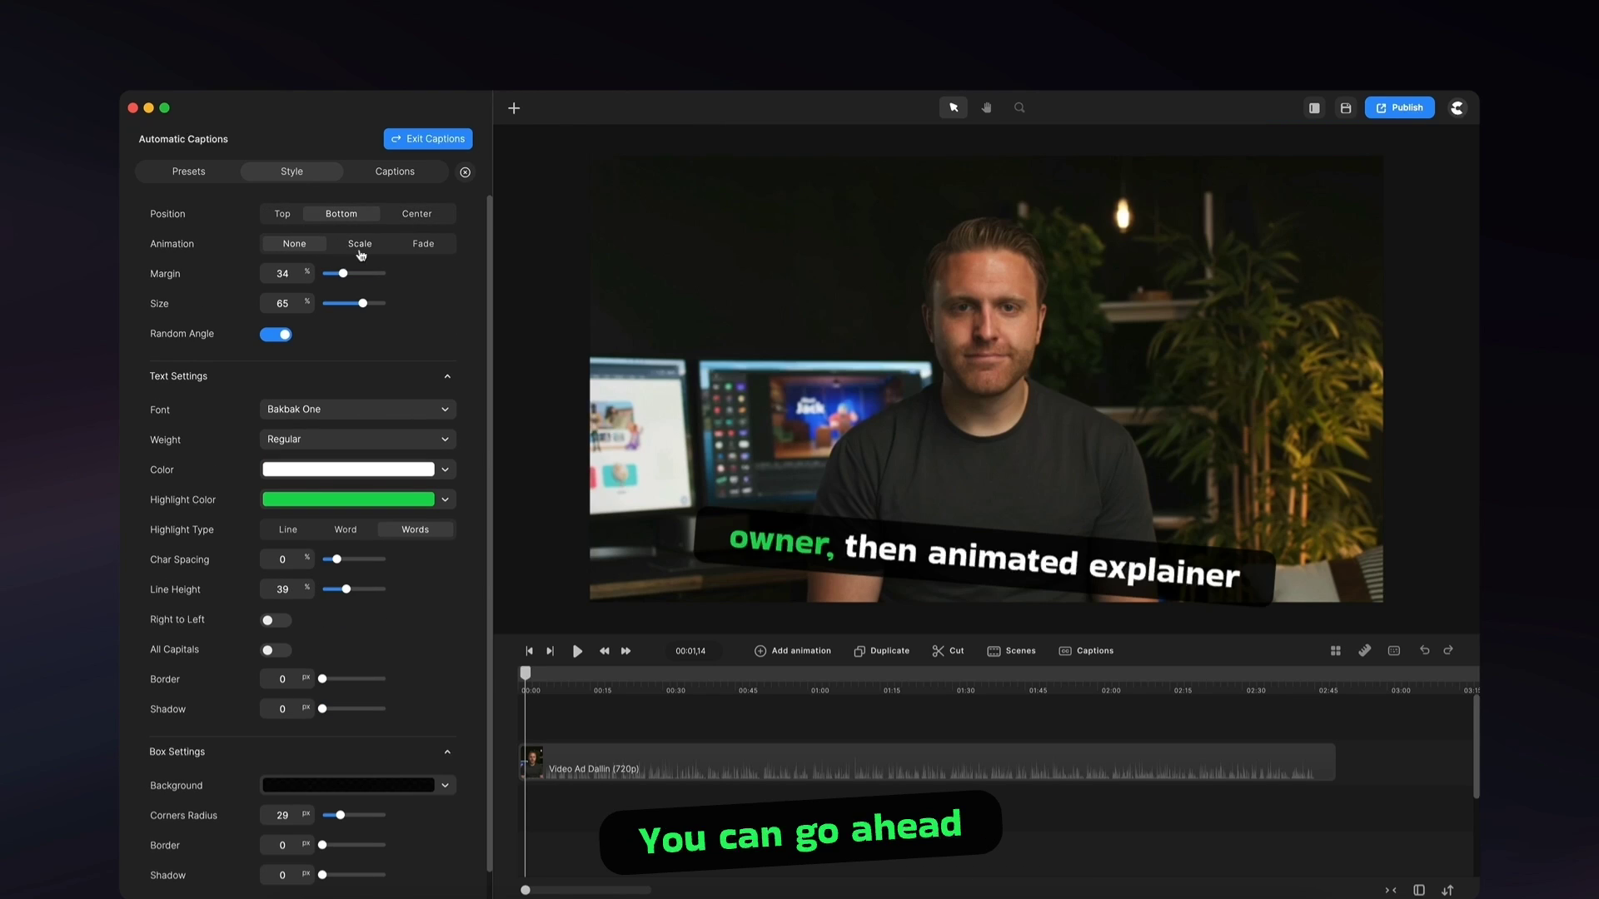
left_click(358, 249)
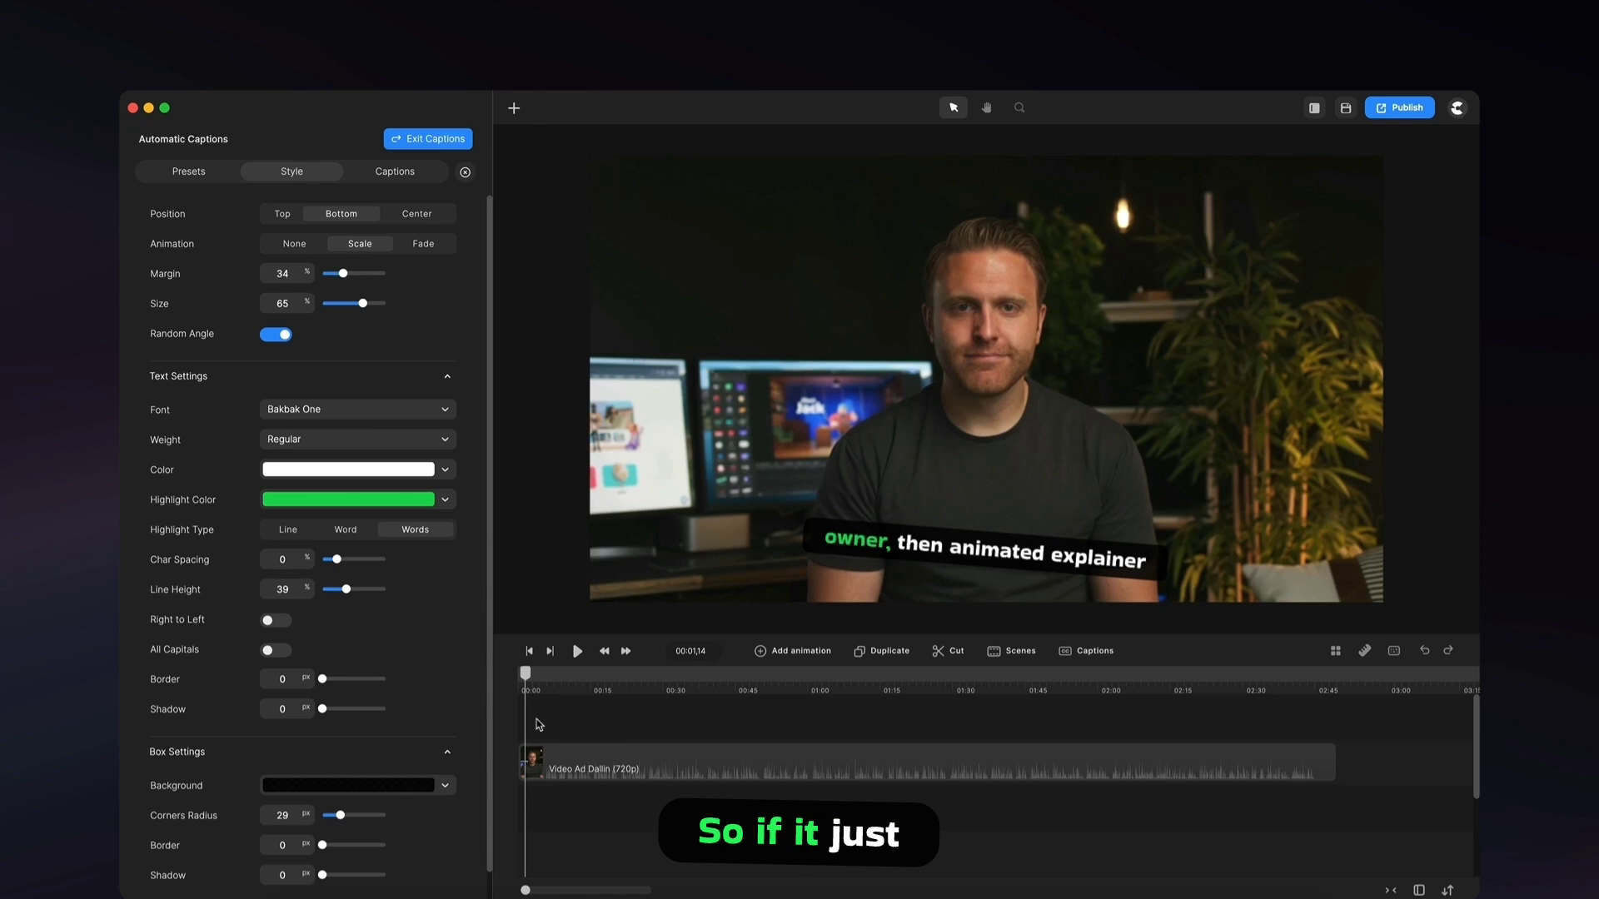
left_click_drag(528, 679, 578, 676)
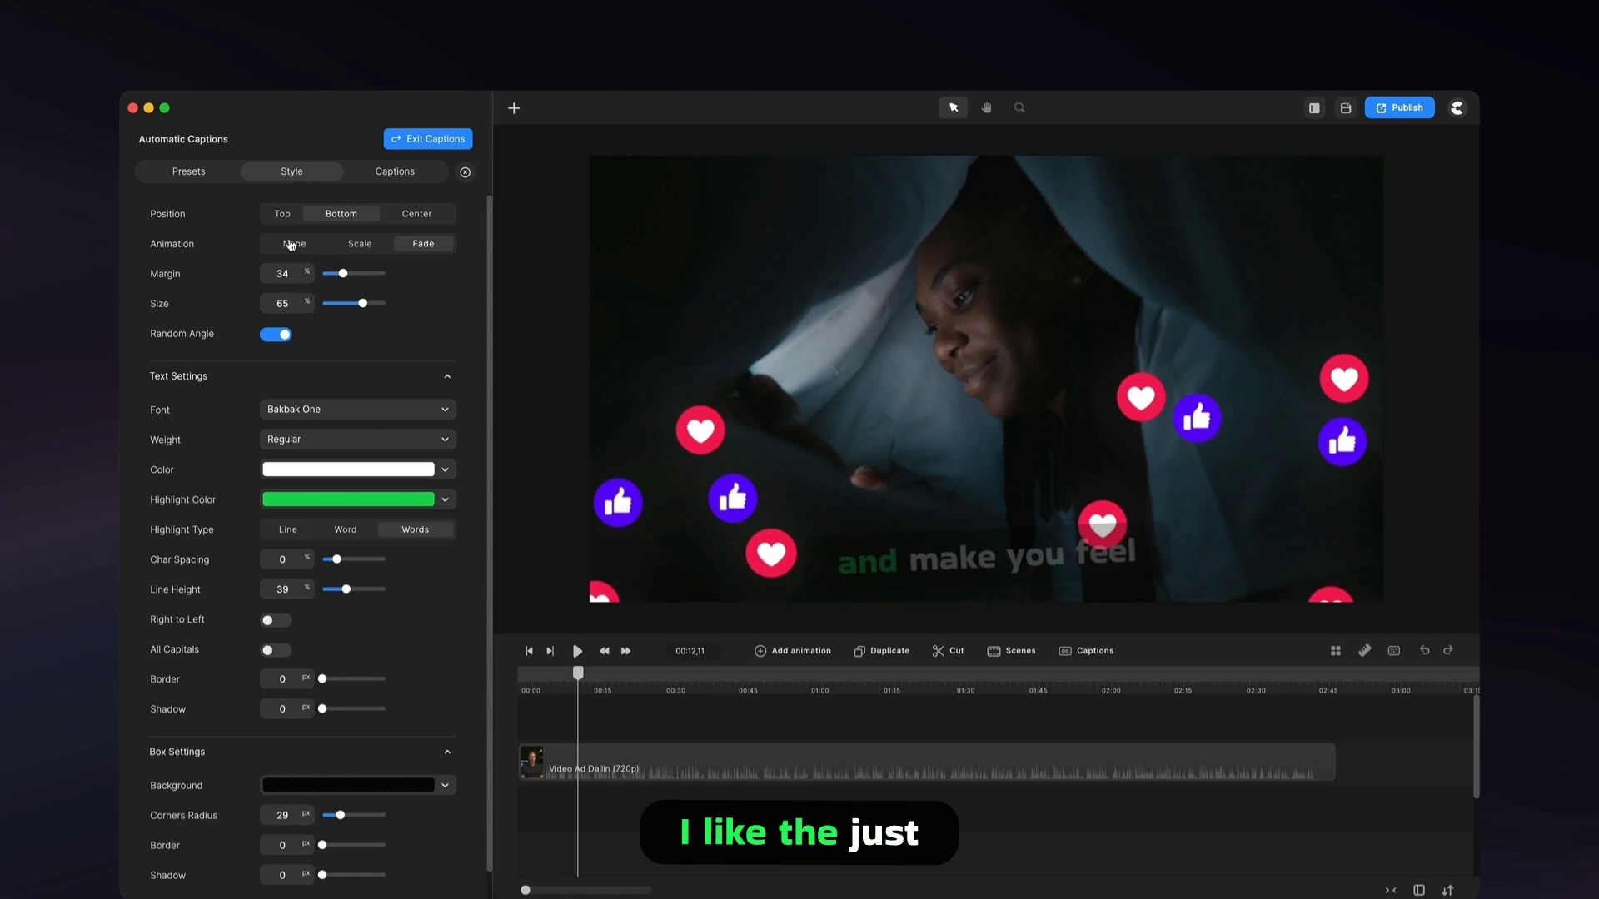
left_click(291, 244)
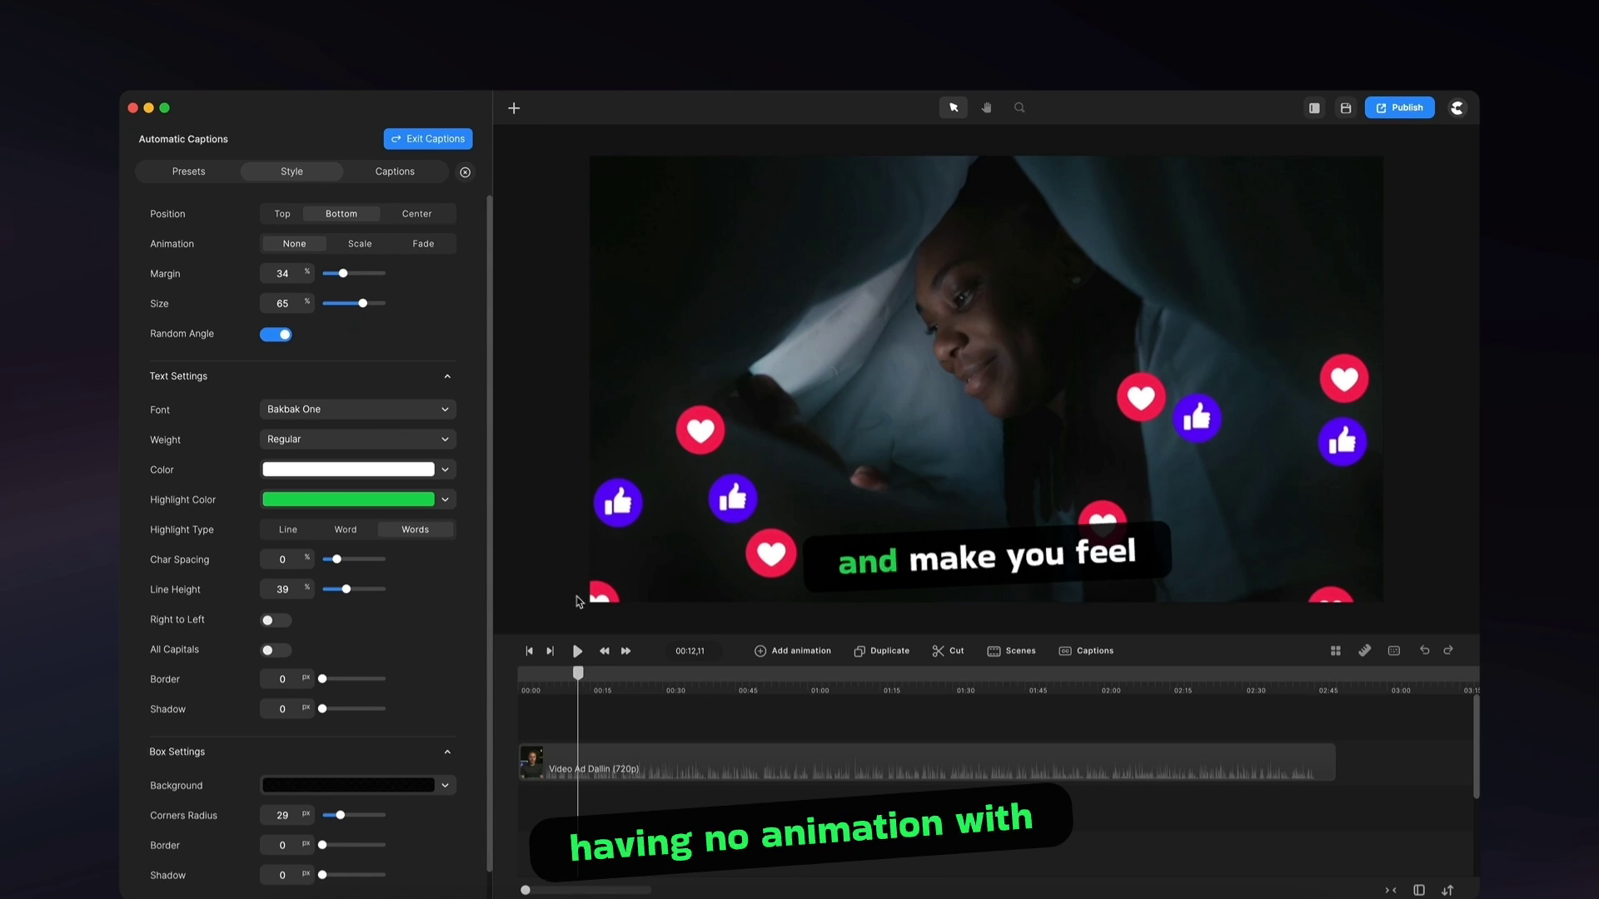
left_click_drag(577, 672, 566, 672)
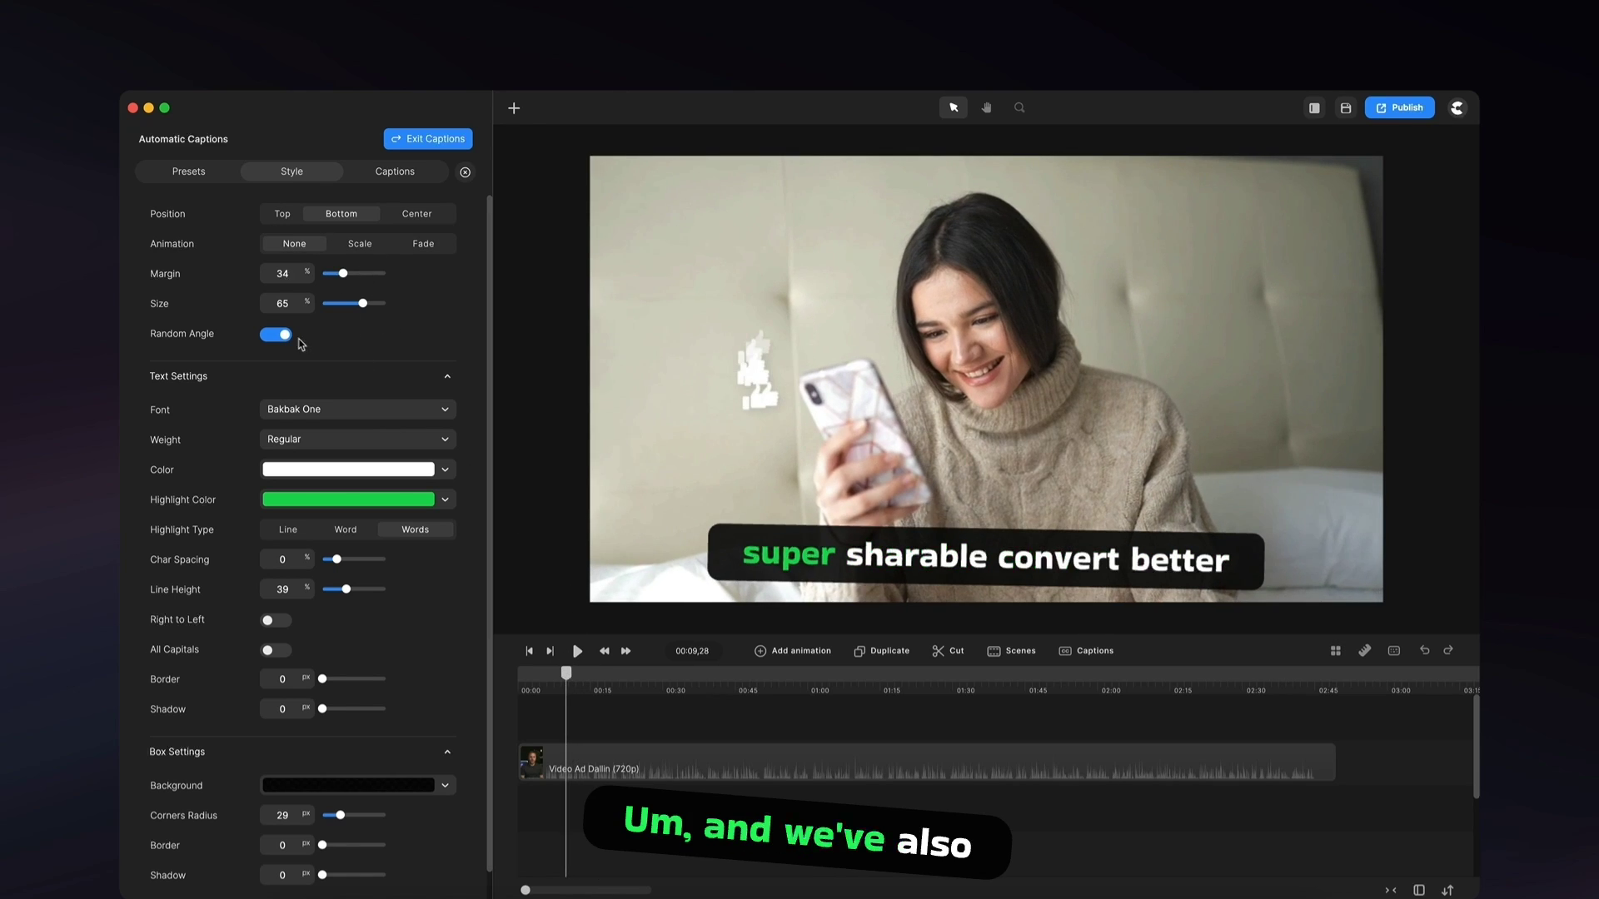
Shrink the caption size to 35 and turn on Random Angle.
left_click_drag(363, 305, 343, 274)
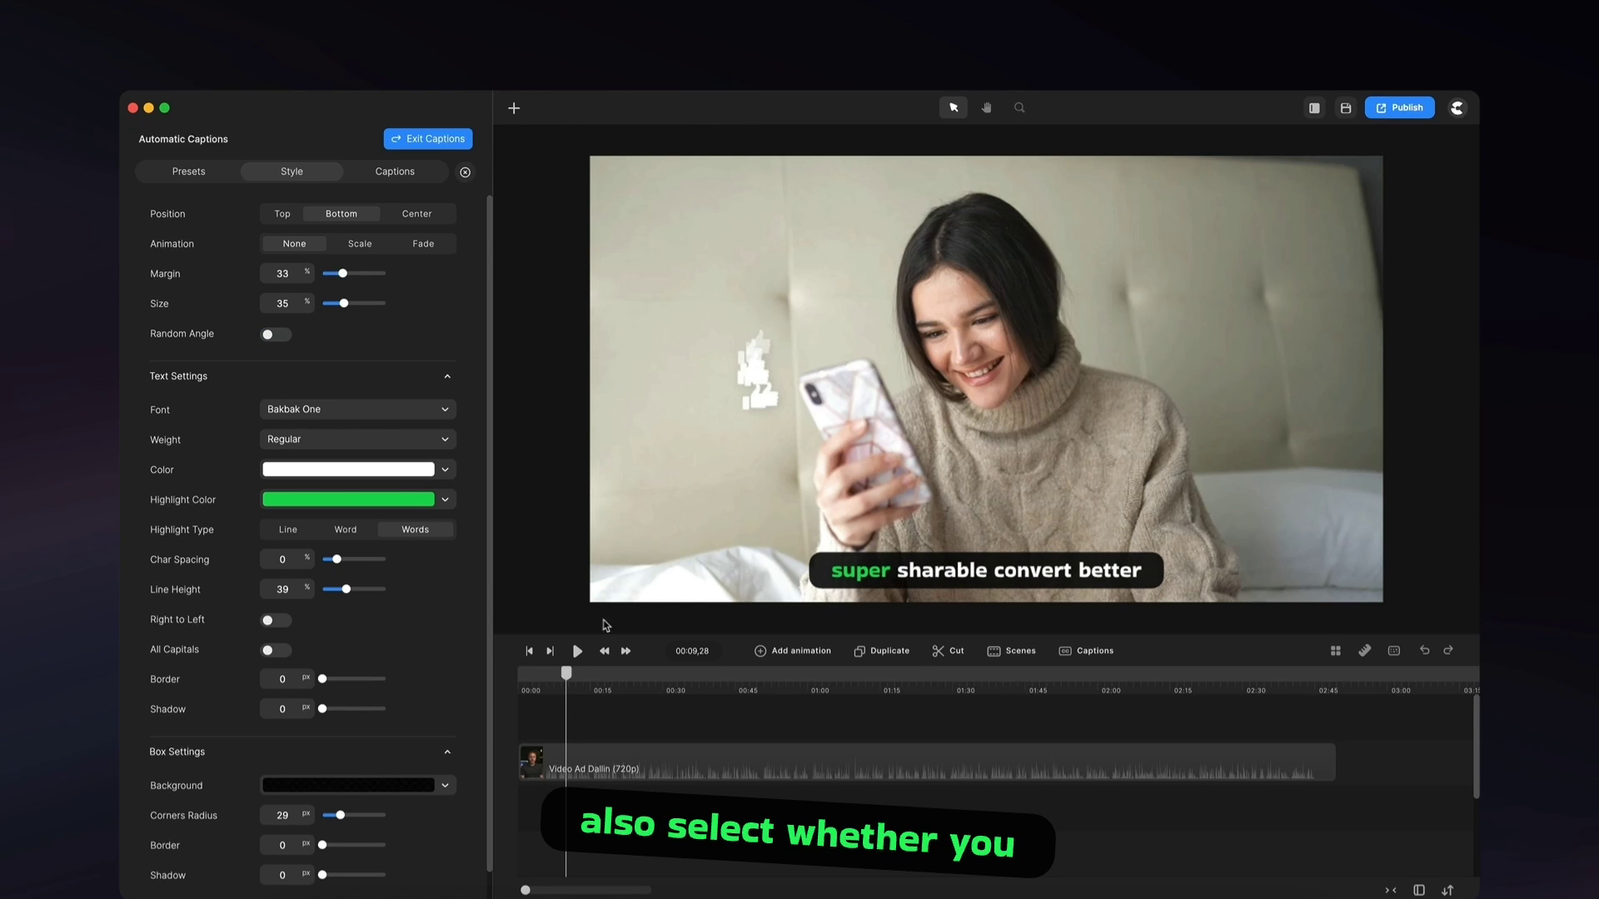
left_click_drag(572, 680, 592, 677)
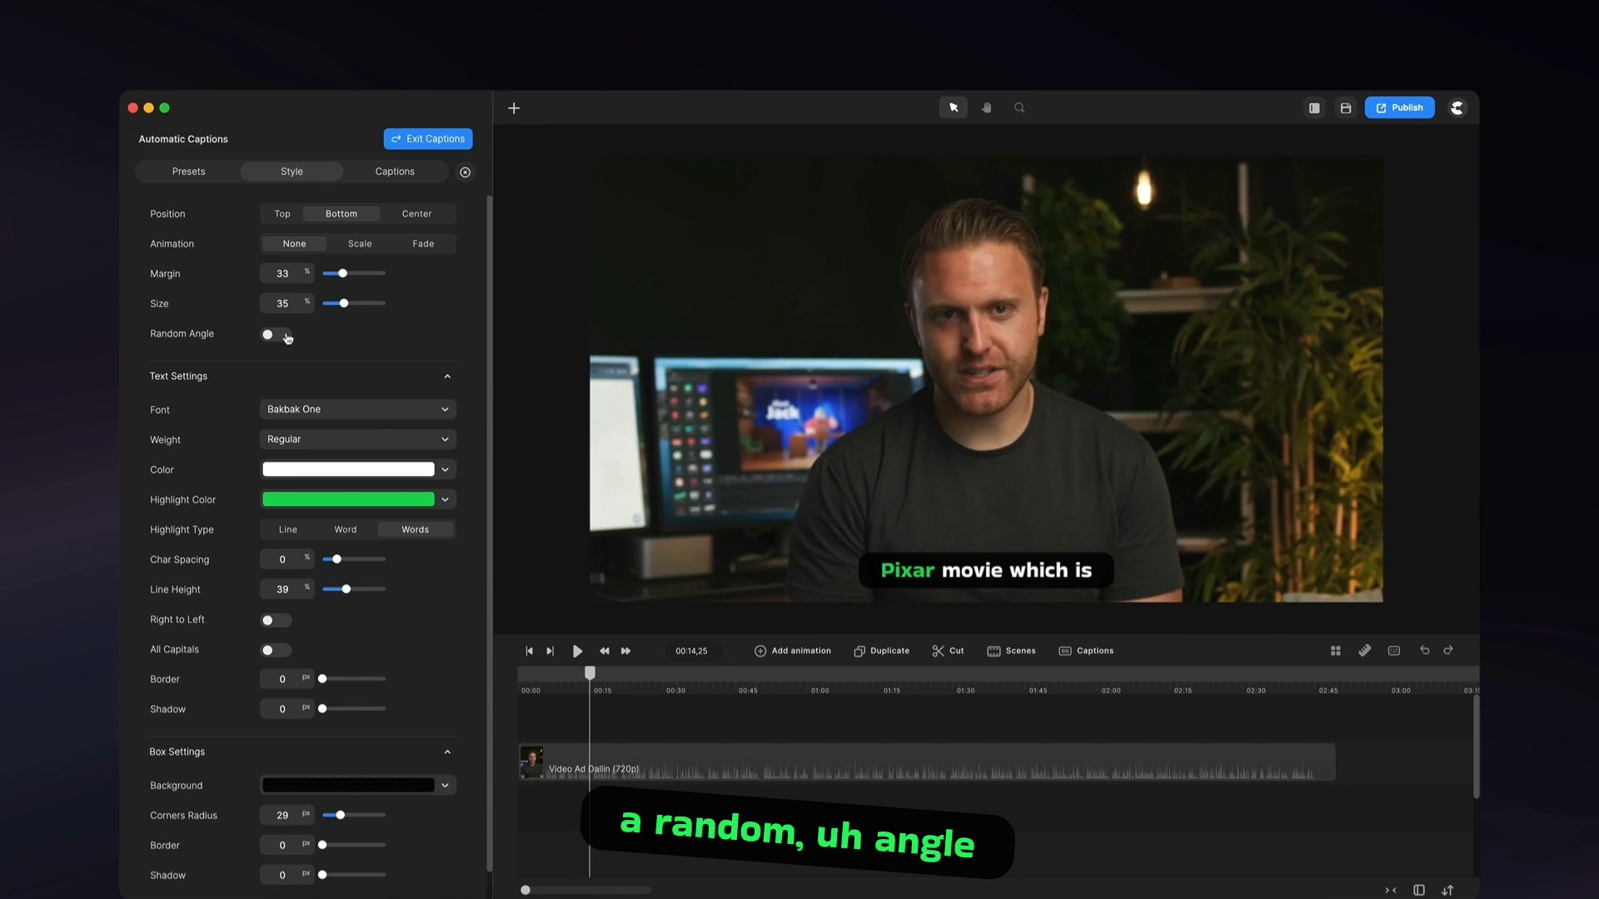
left_click(287, 337)
left_click_drag(589, 679, 633, 678)
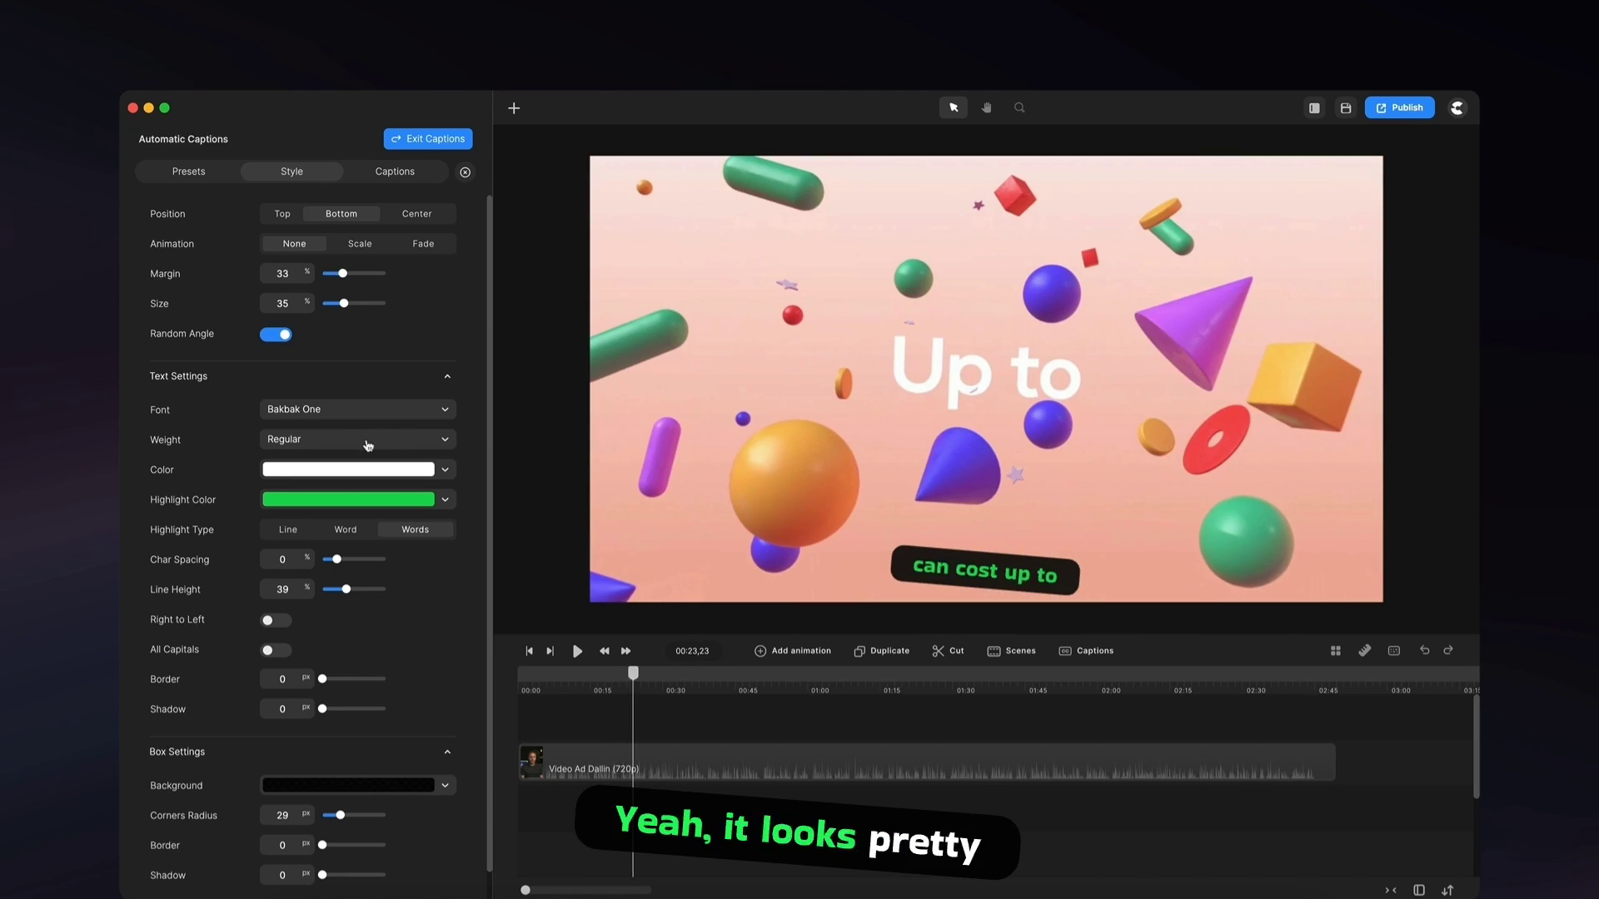
Set the caption box background colour to fully opaque black.
scroll(367, 433, "down", 1)
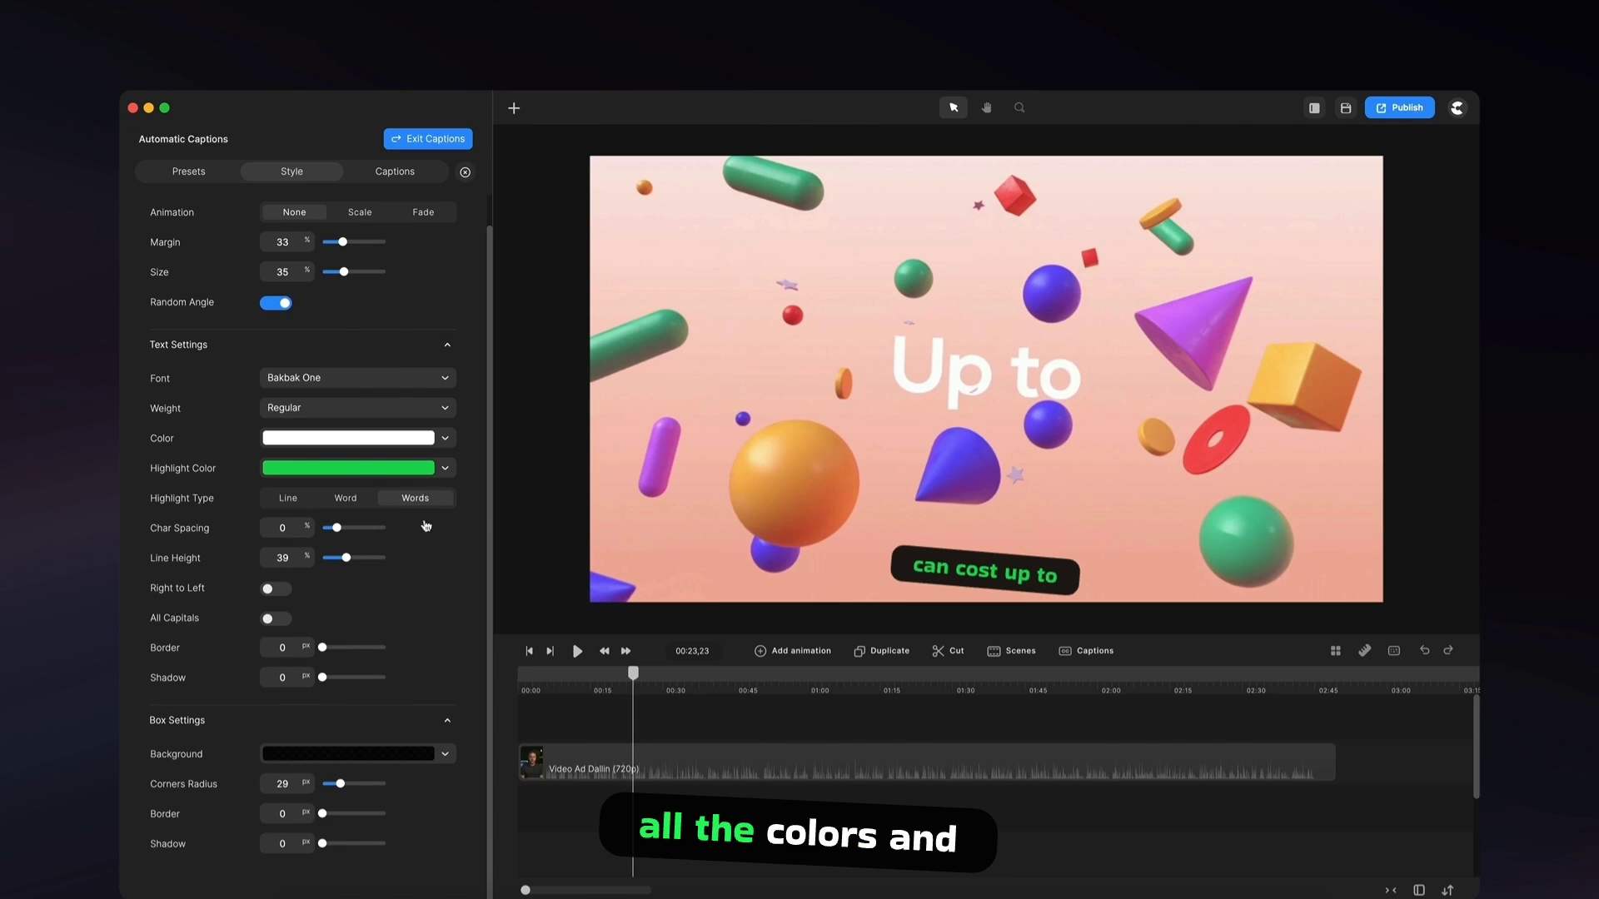
left_click(577, 651)
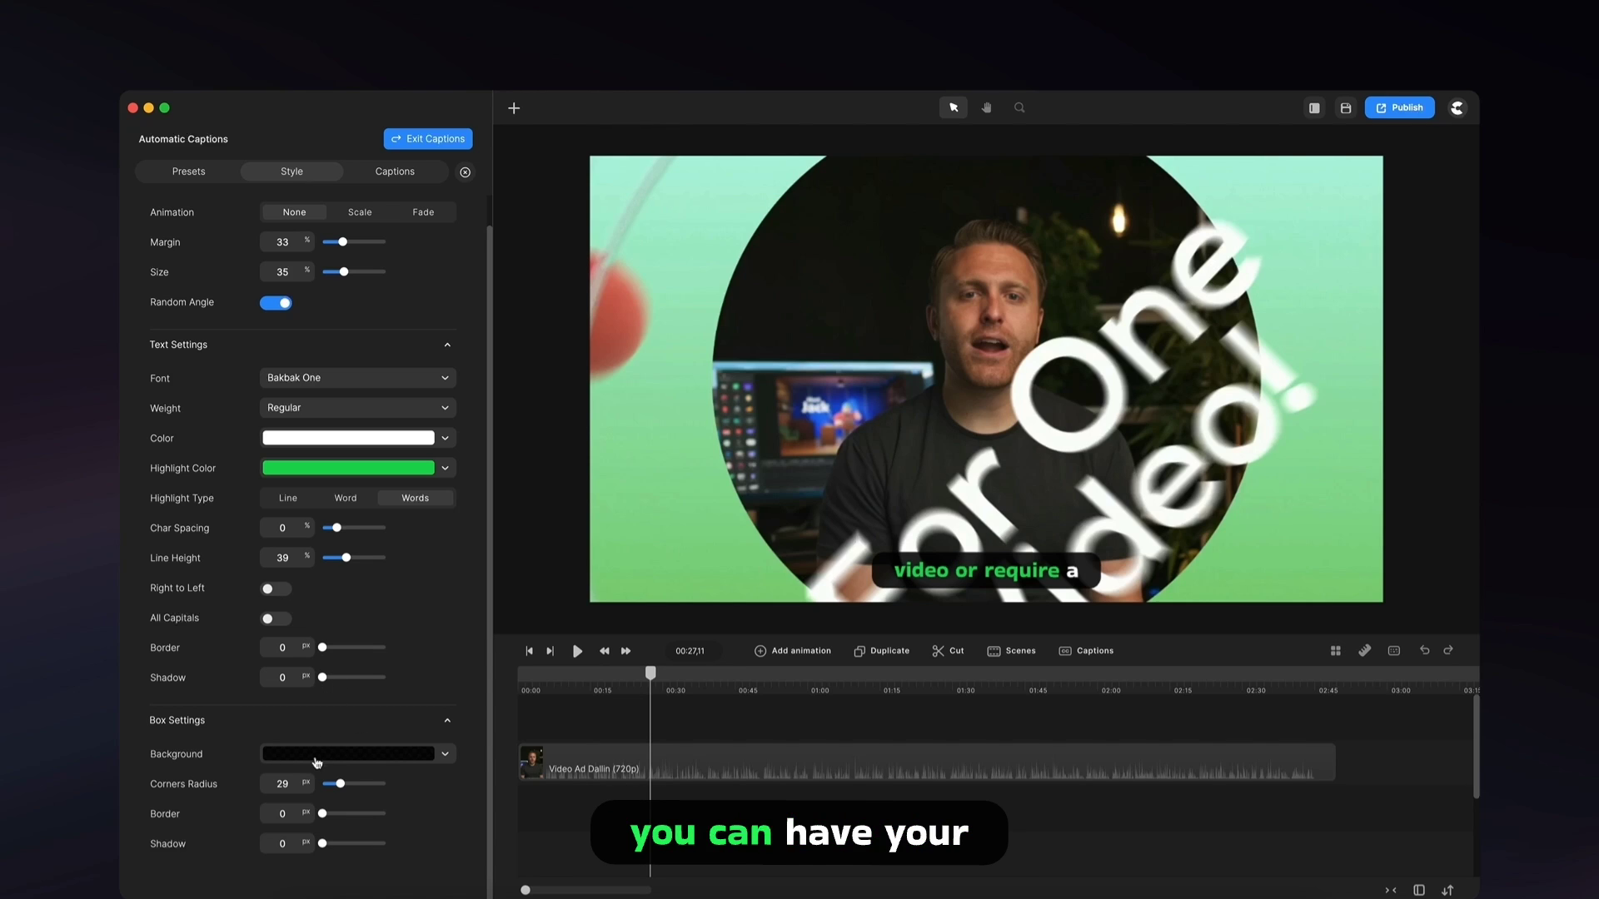
left_click(388, 758)
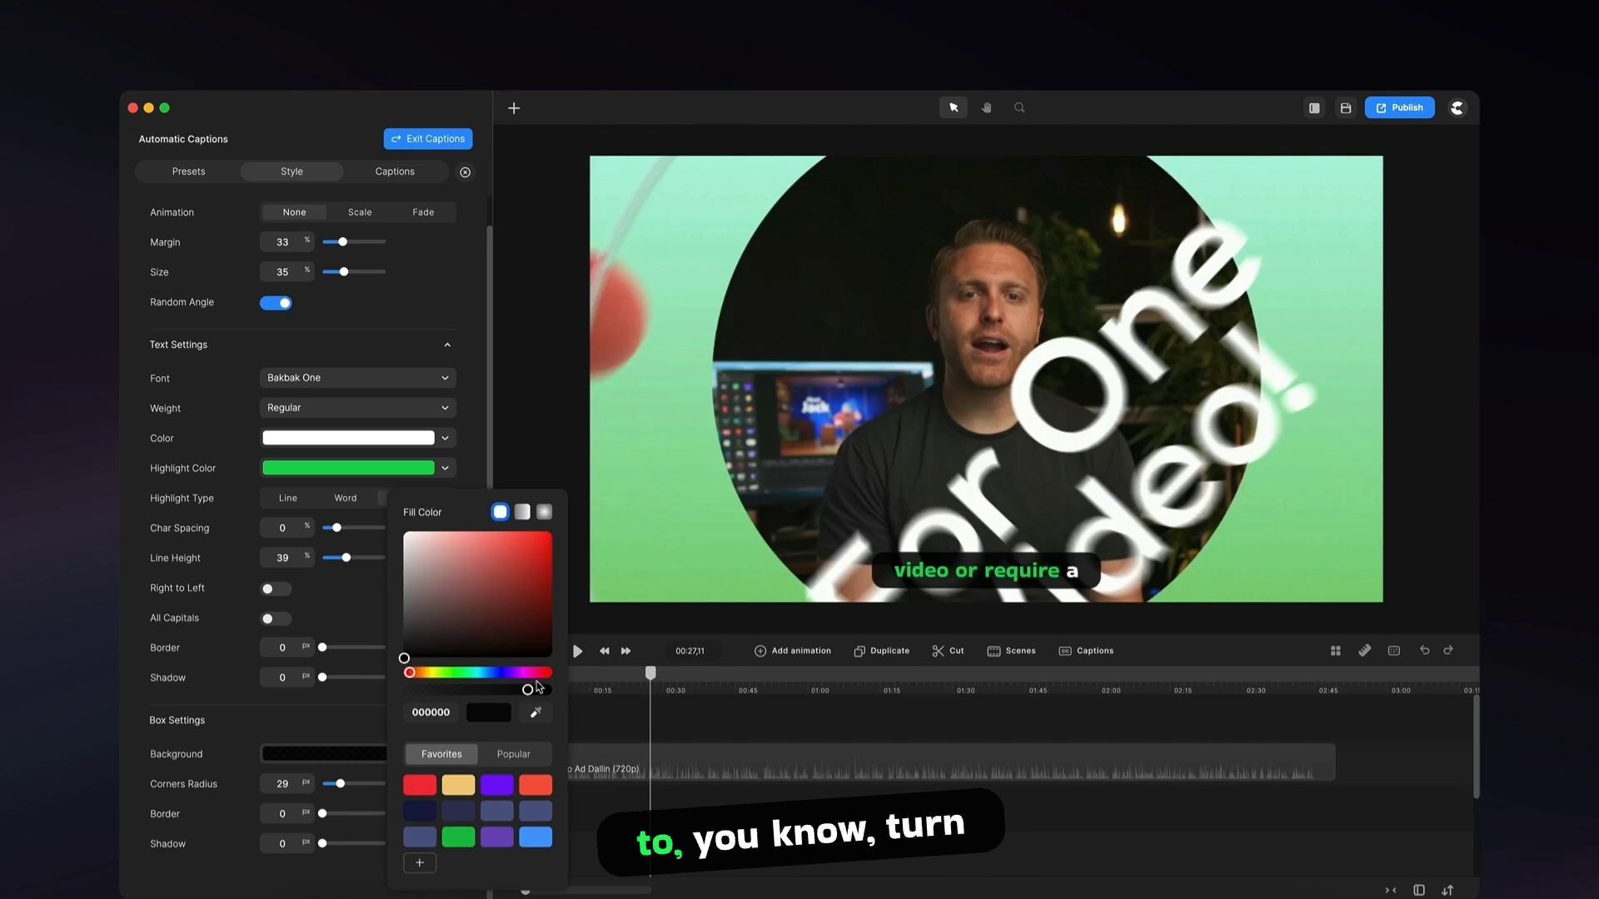
left_click_drag(451, 875, 546, 875)
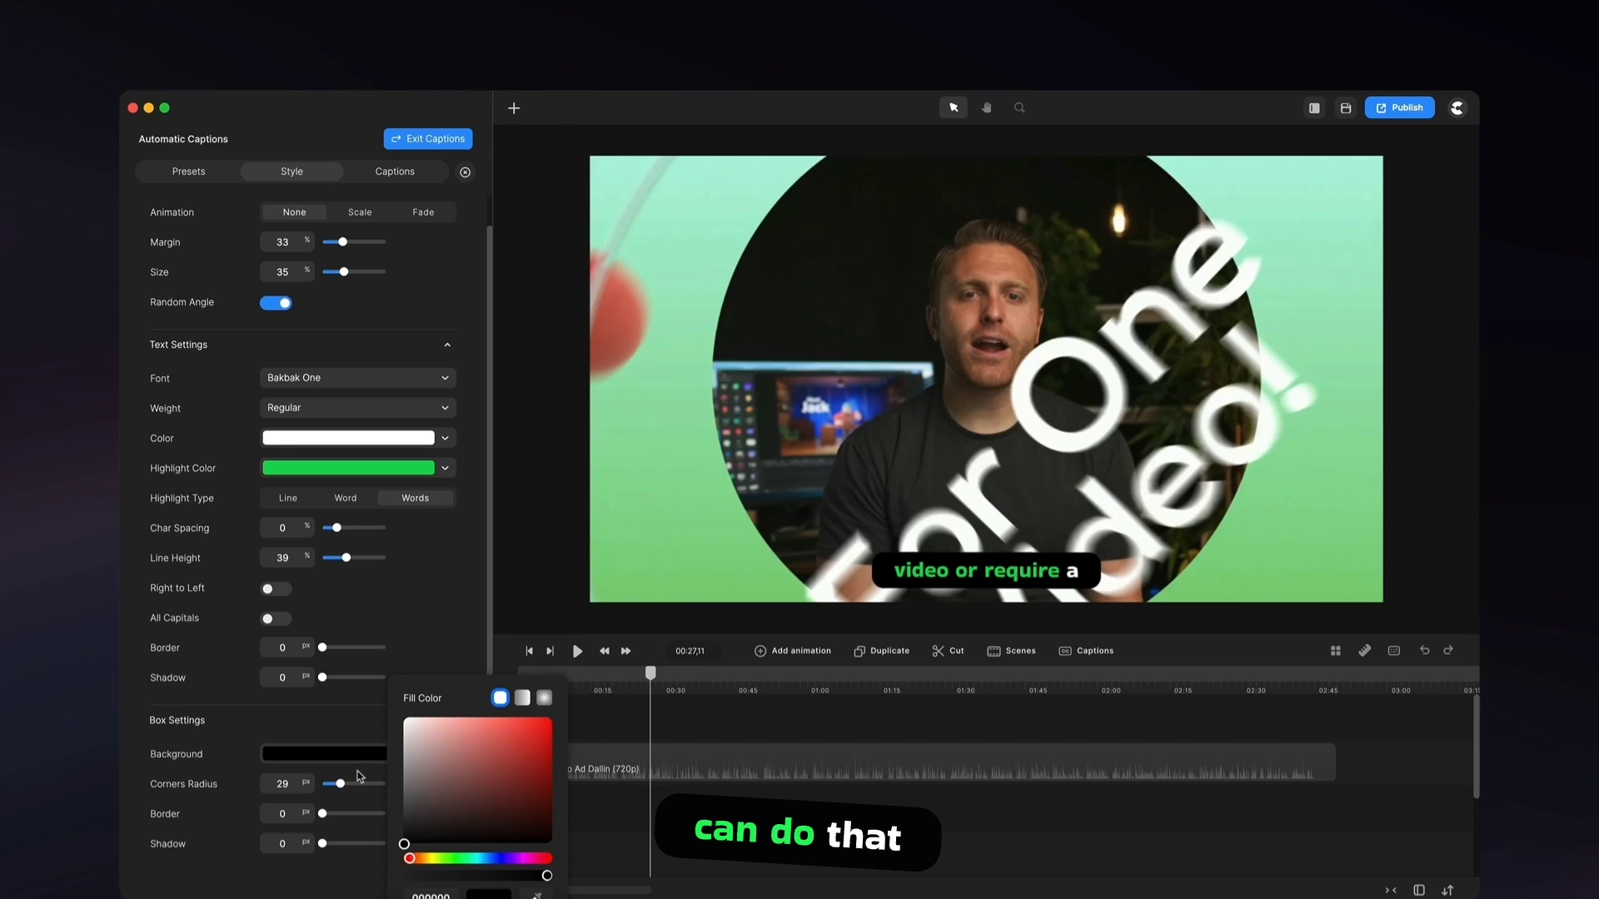
left_click(229, 760)
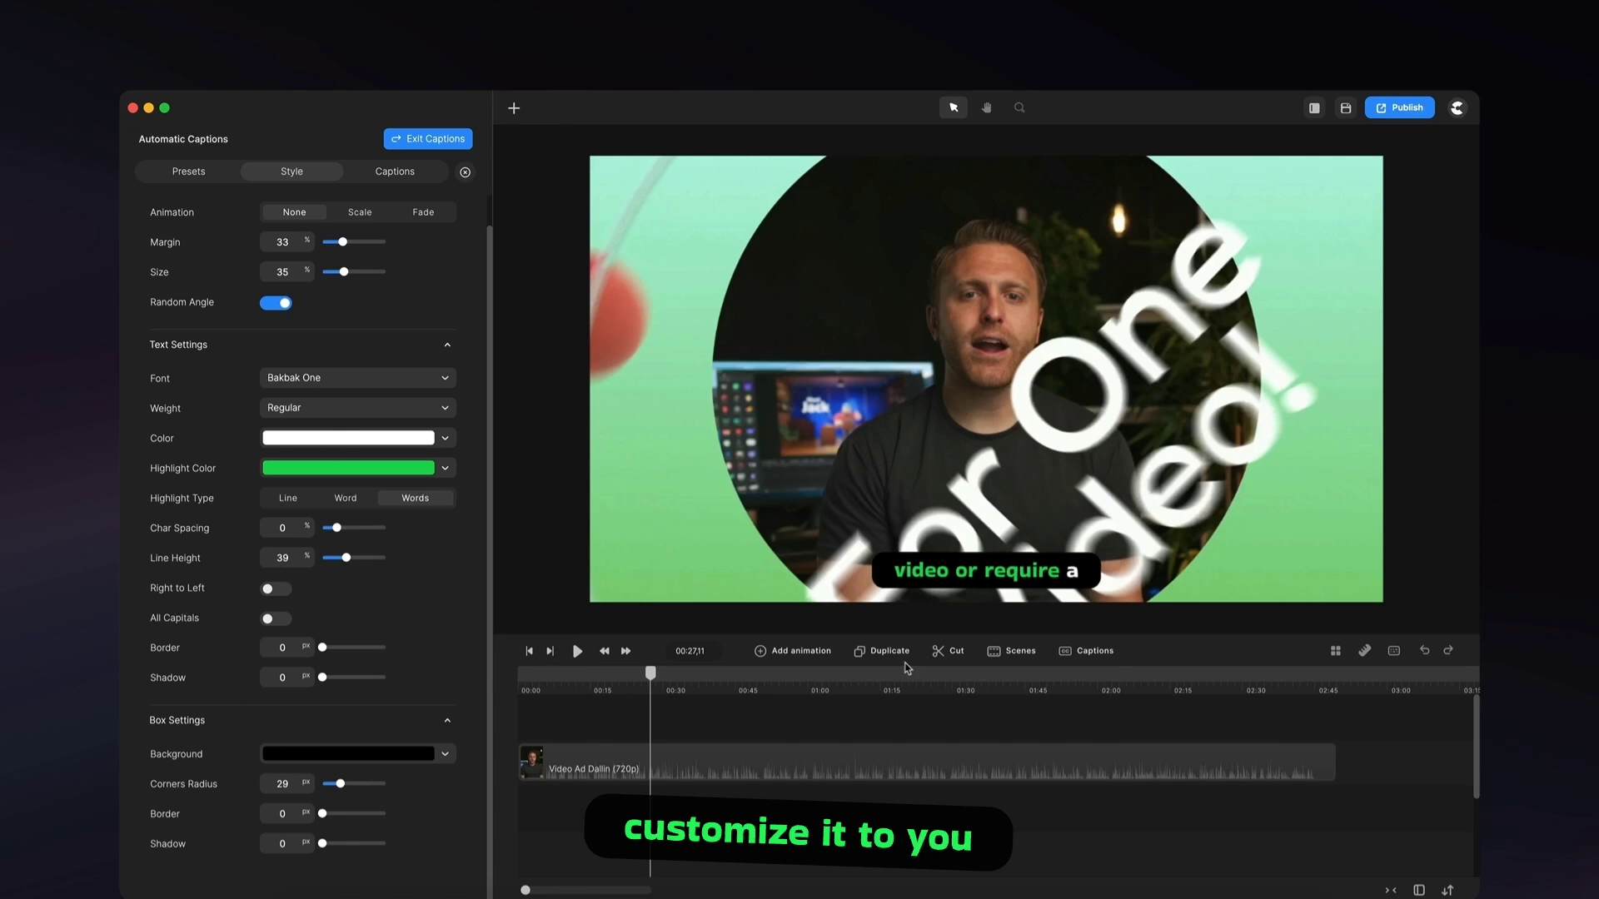
Replace 'business' with 'marketer' in the first caption line.
left_click(384, 173)
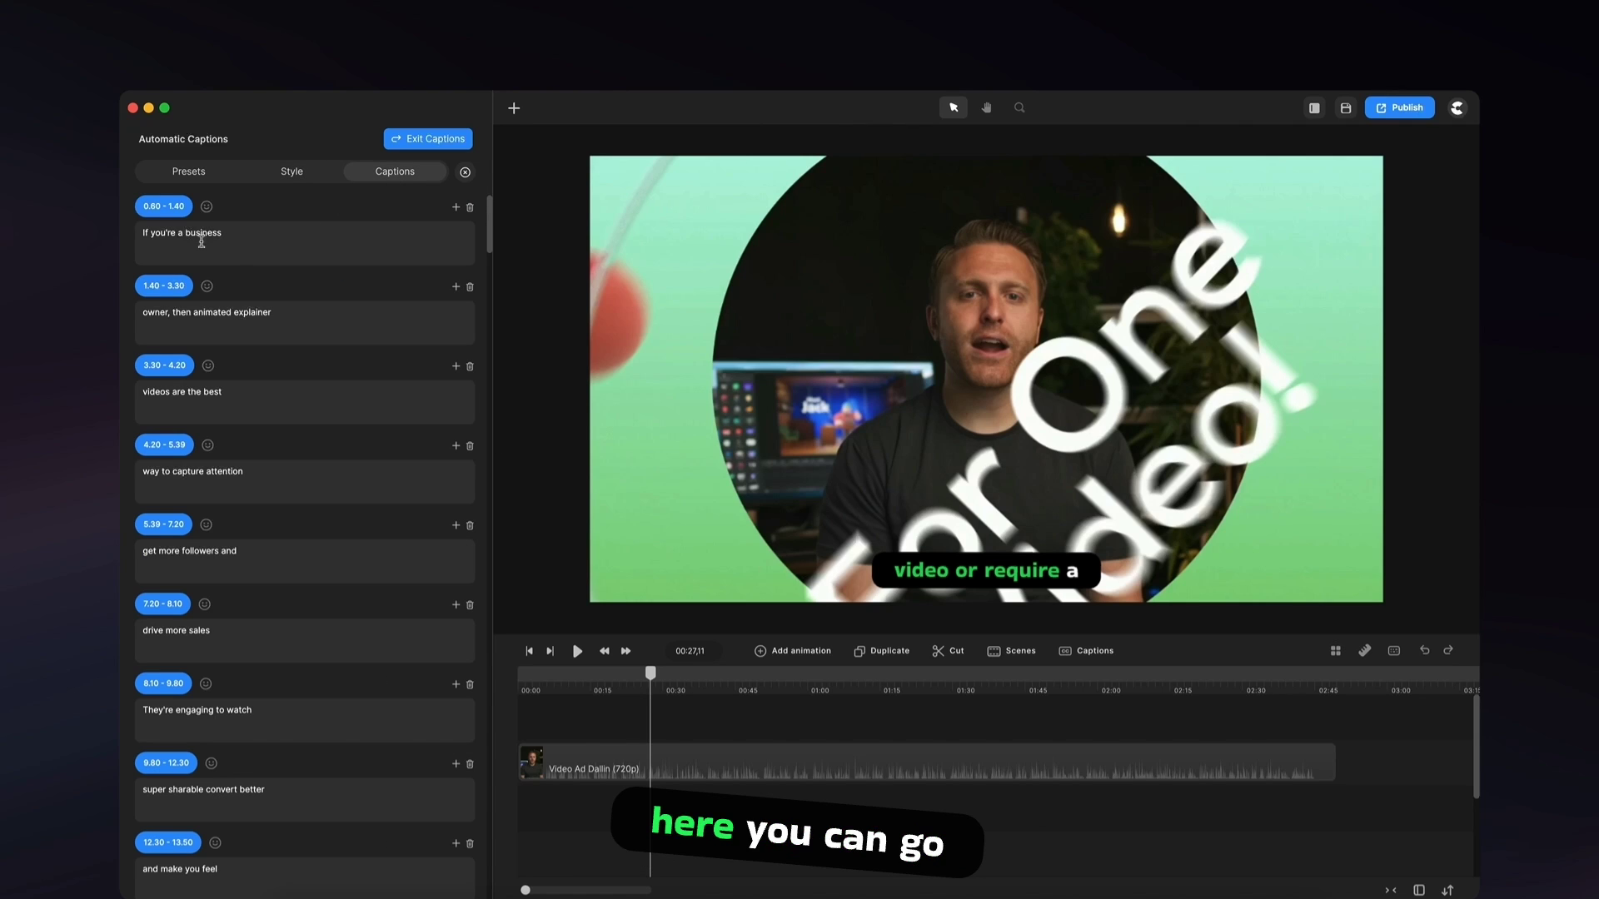
left_click(259, 240)
left_click(301, 316)
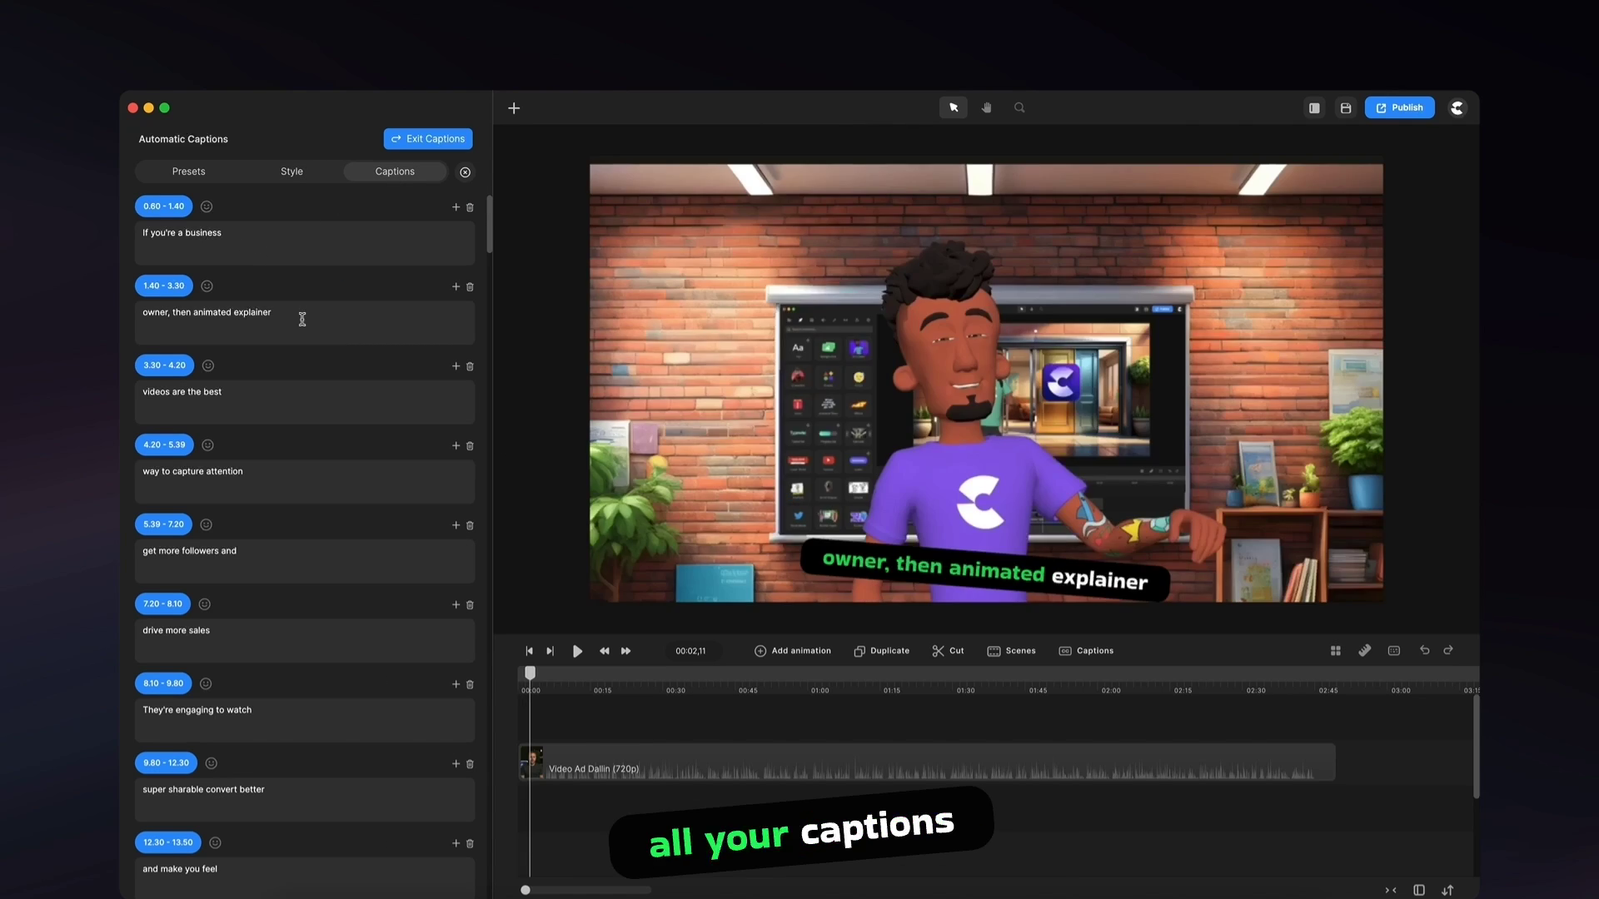
double_click(229, 236)
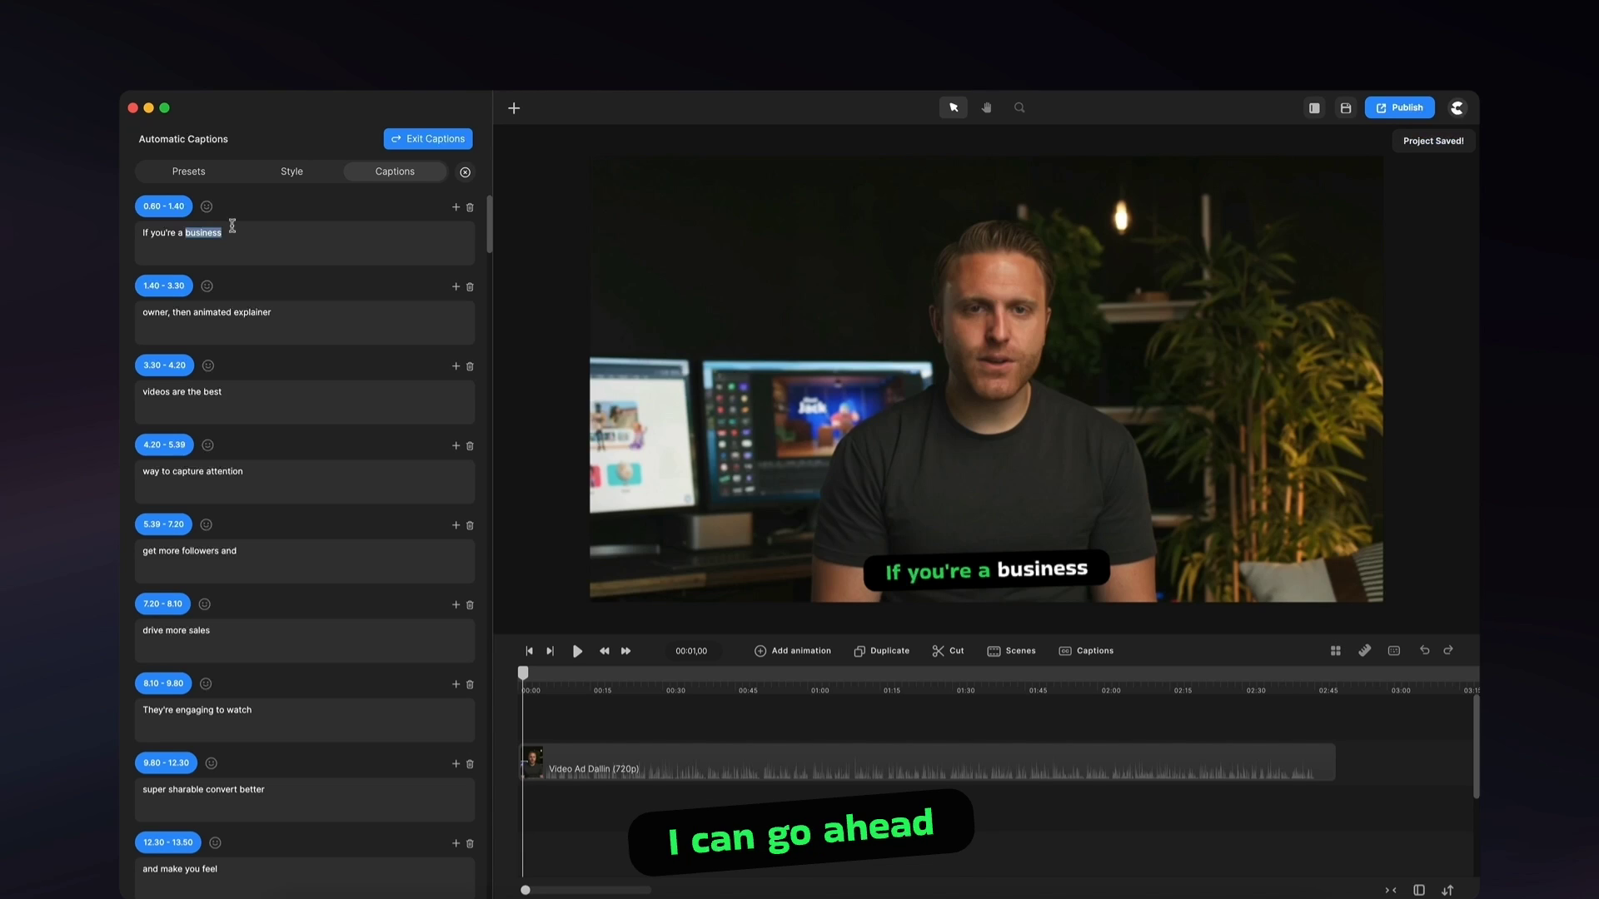
type("mark")
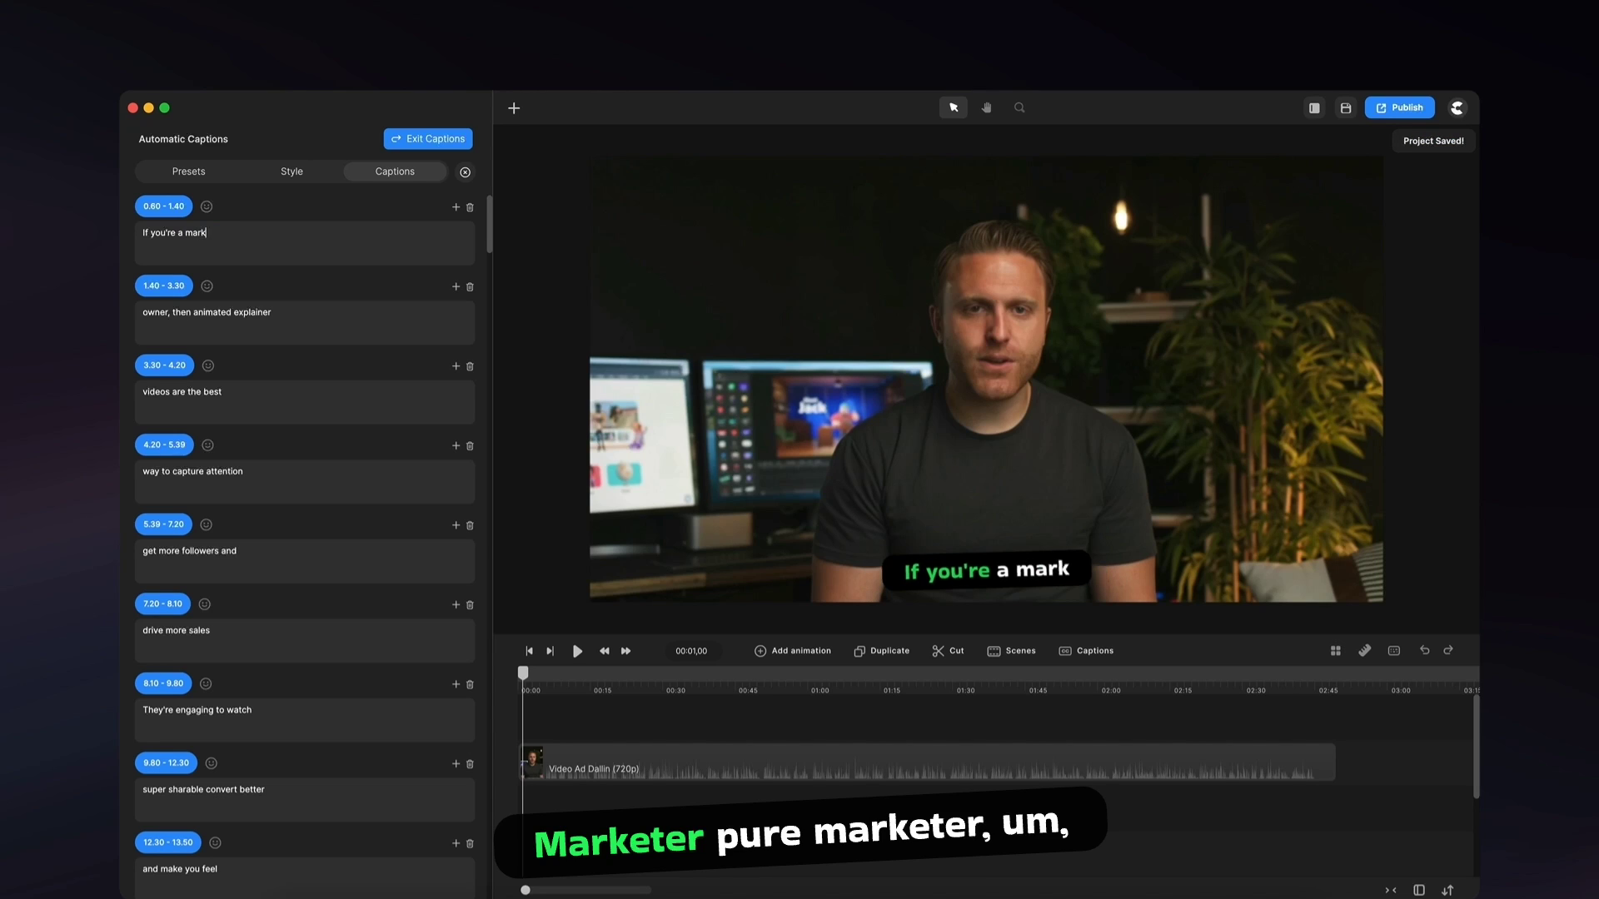
type("eter")
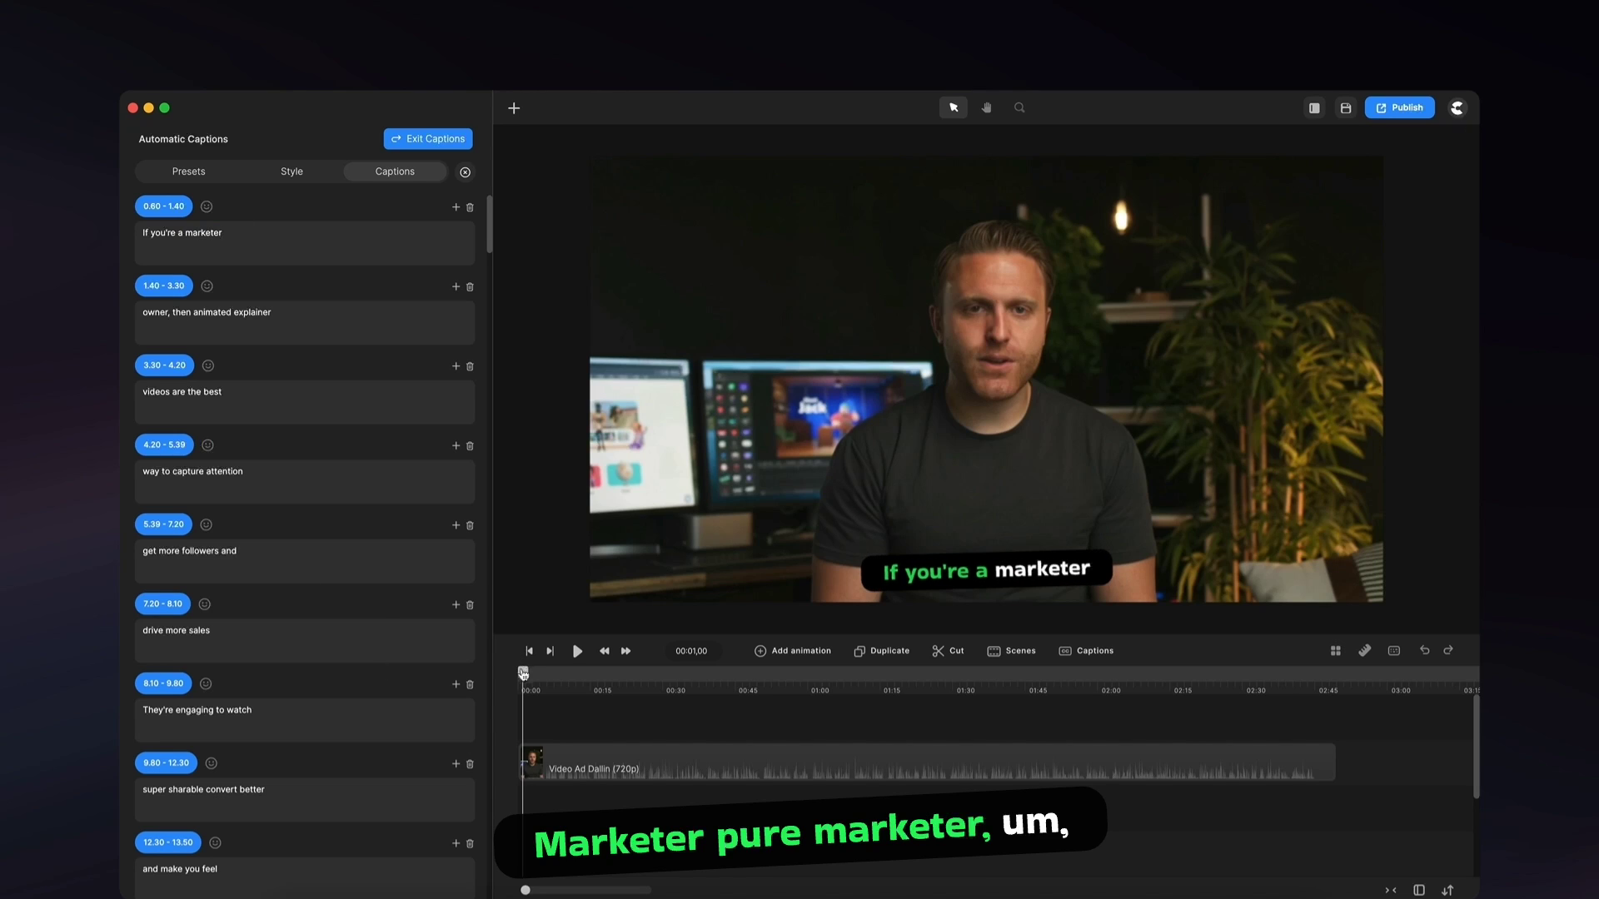
left_click_drag(523, 676, 521, 675)
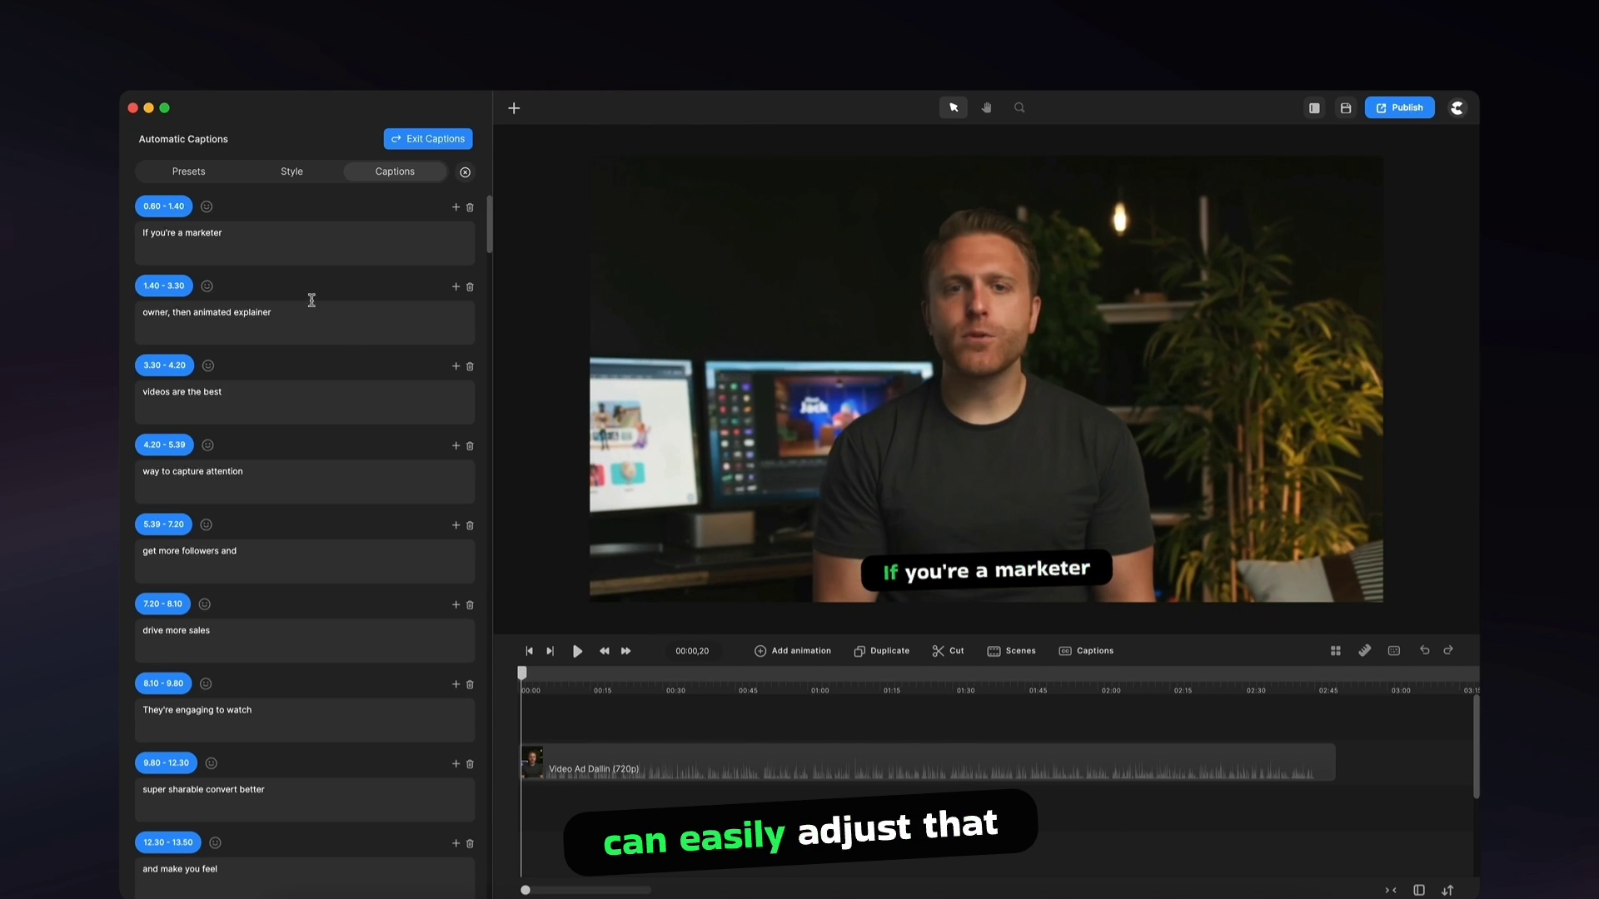
Change the first caption back to 'business' and play the preview to check it.
left_click_drag(223, 233, 189, 231)
key("BackSpace")
key("BackSpace")
type("busi")
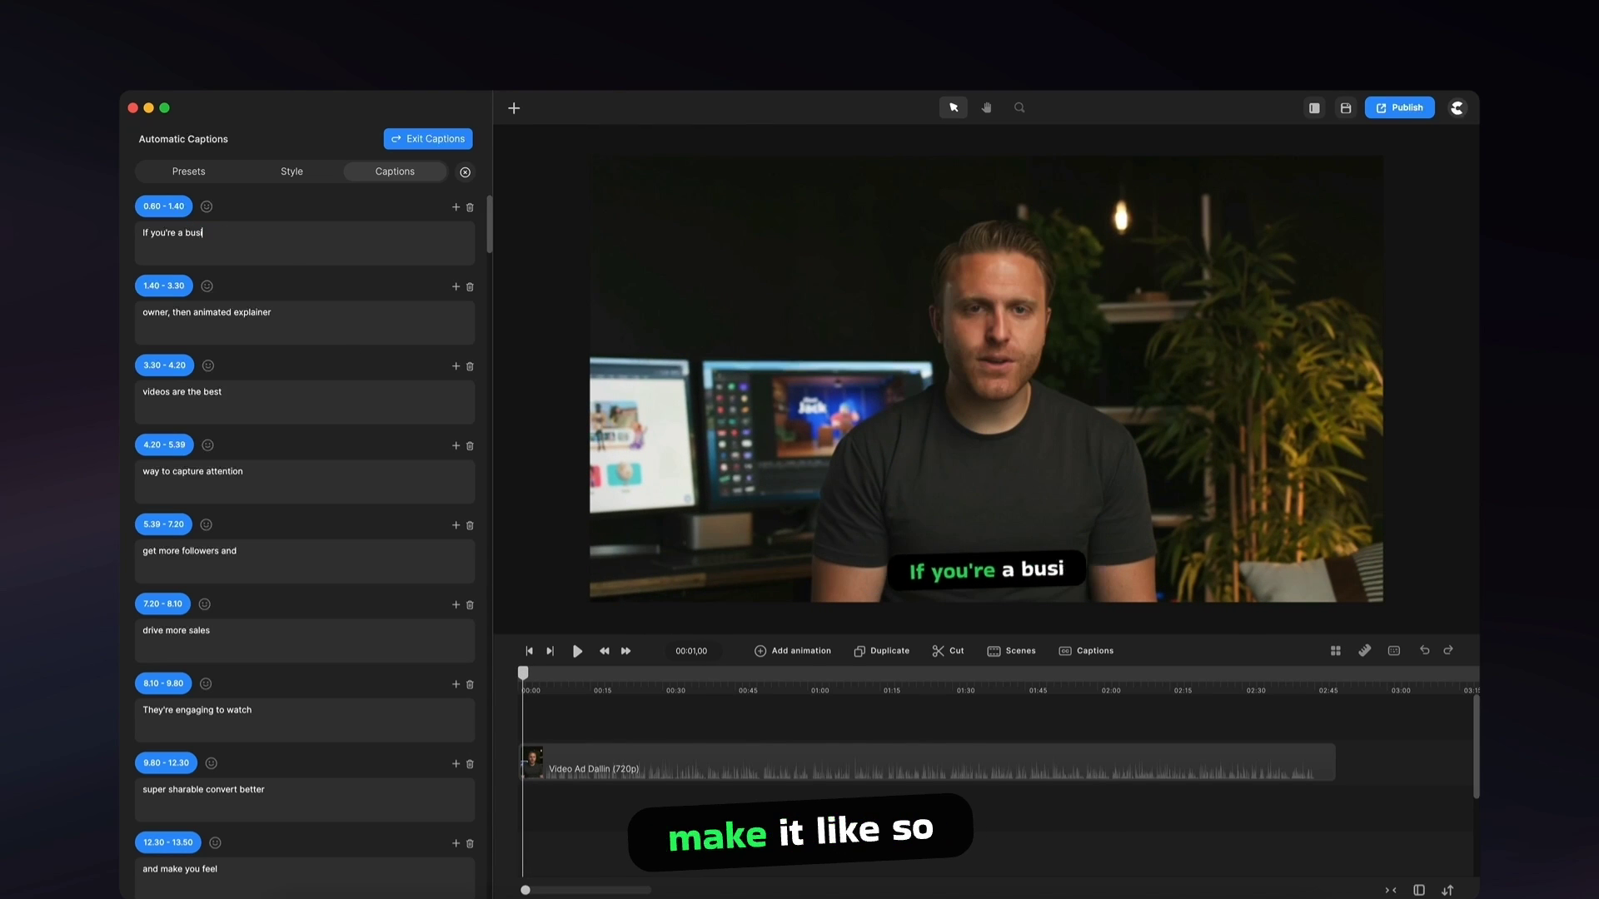
type("ness")
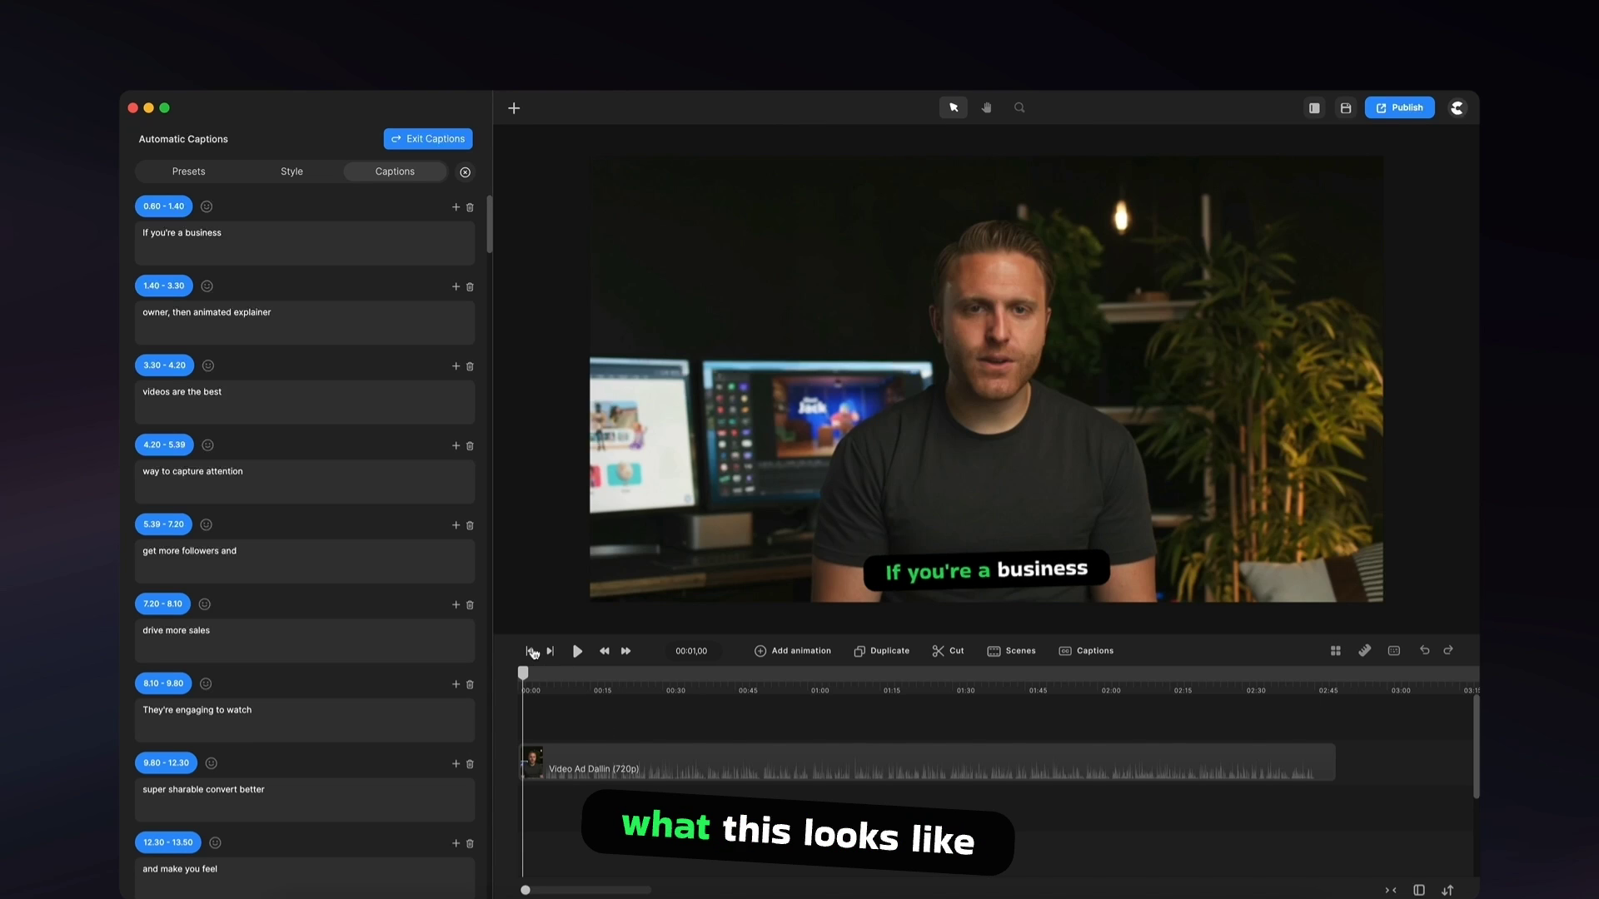
left_click(577, 650)
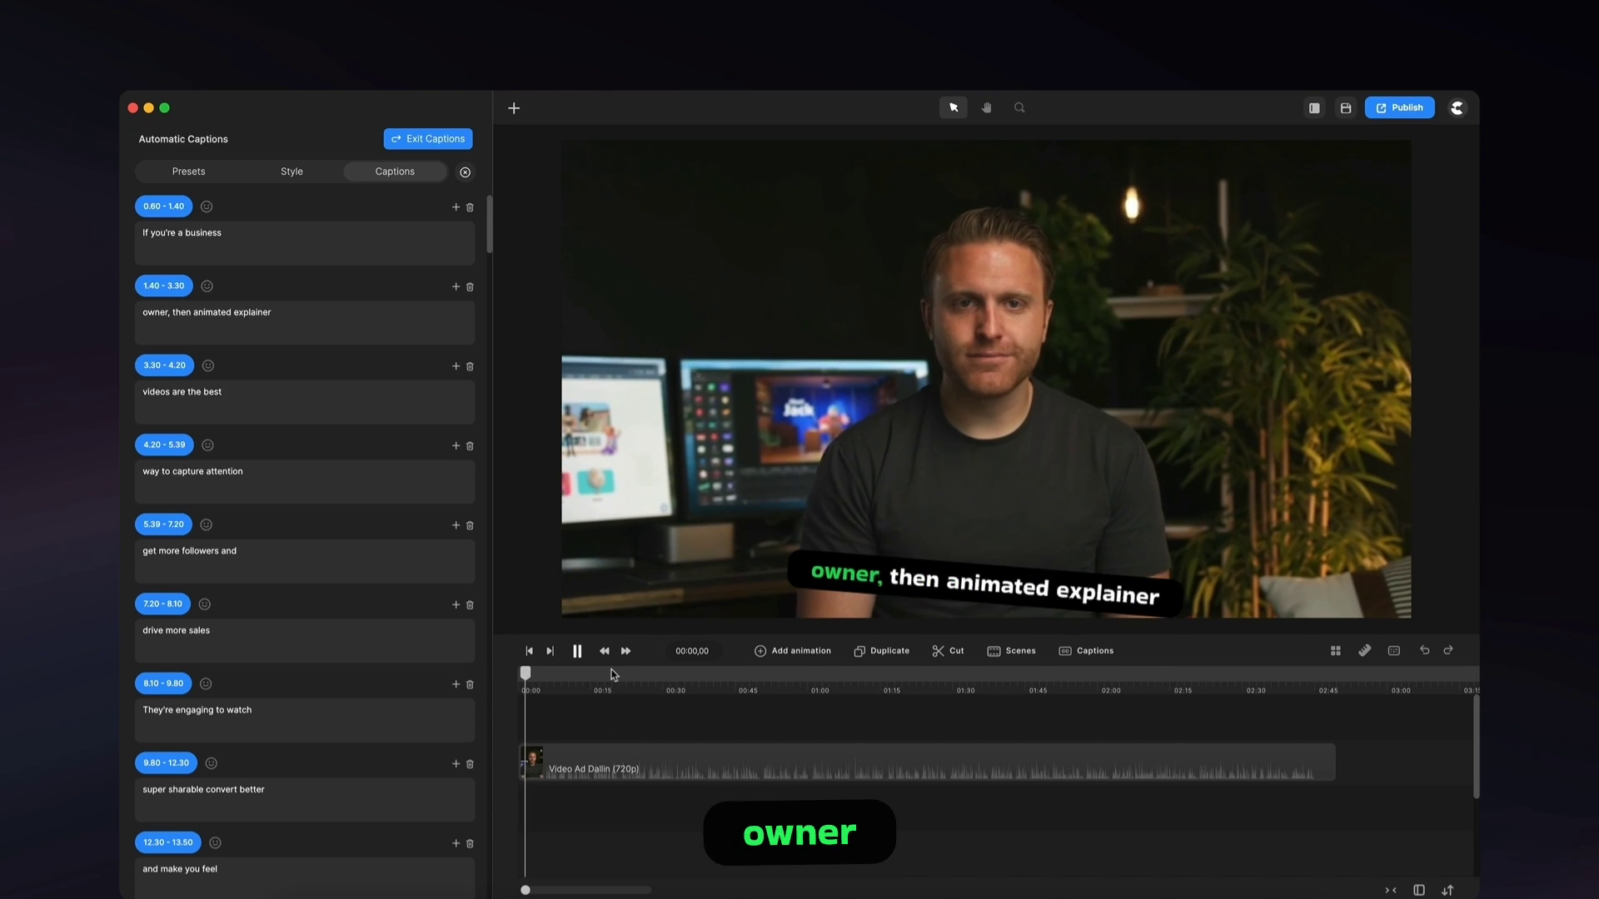
left_click(528, 676)
left_click_drag(528, 676, 524, 676)
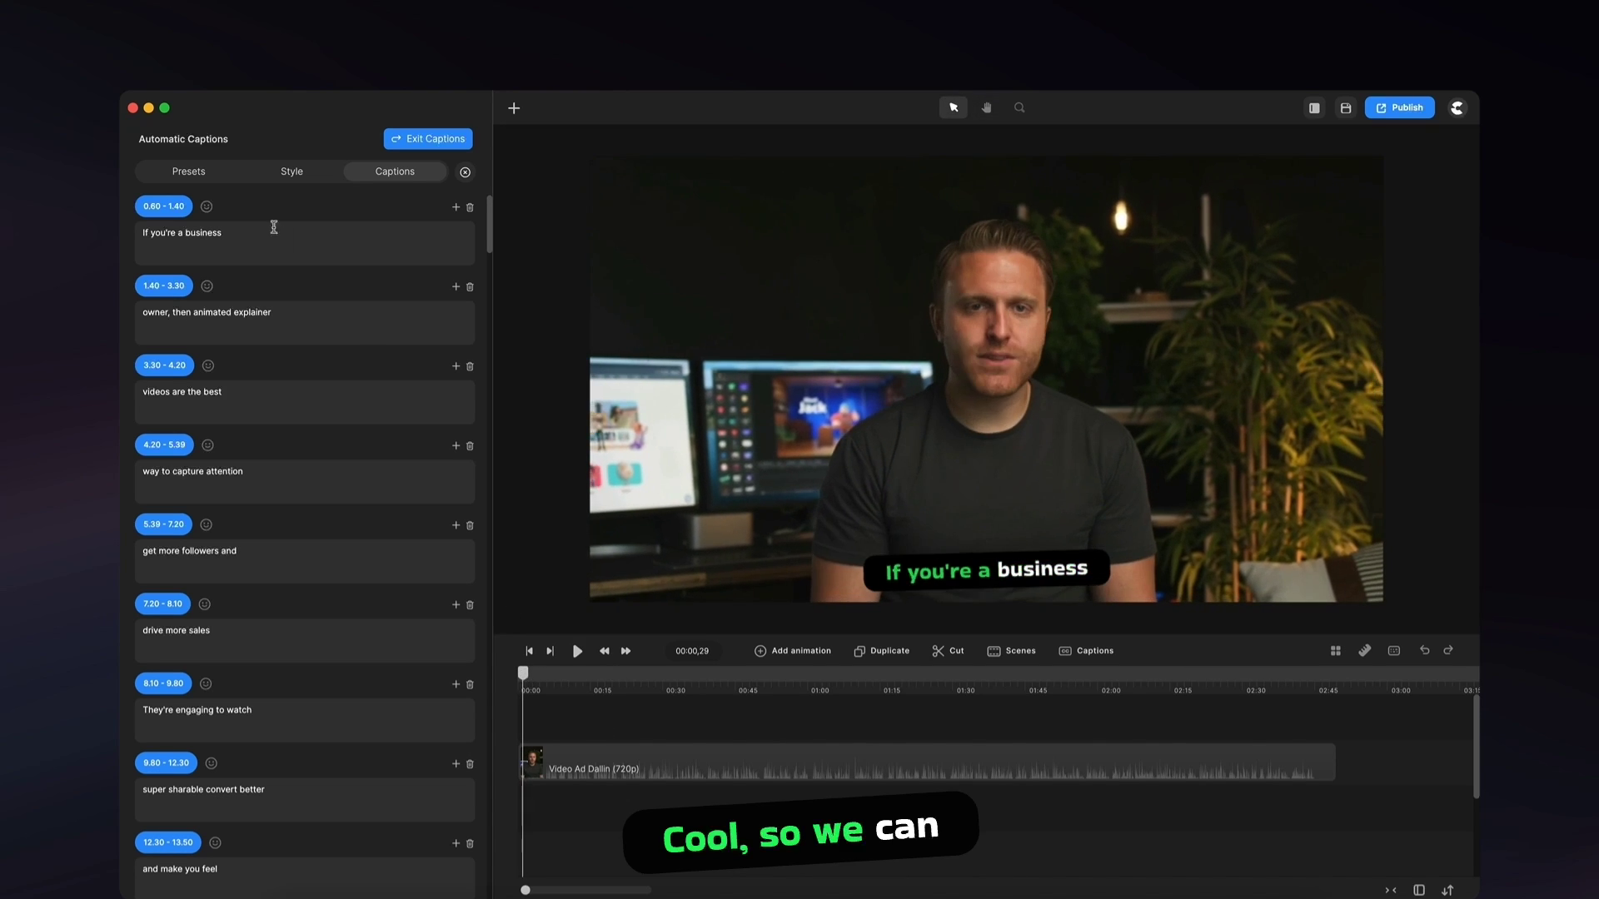
Add a briefcase emoji, found by searching 'business', to the first caption.
left_click(207, 208)
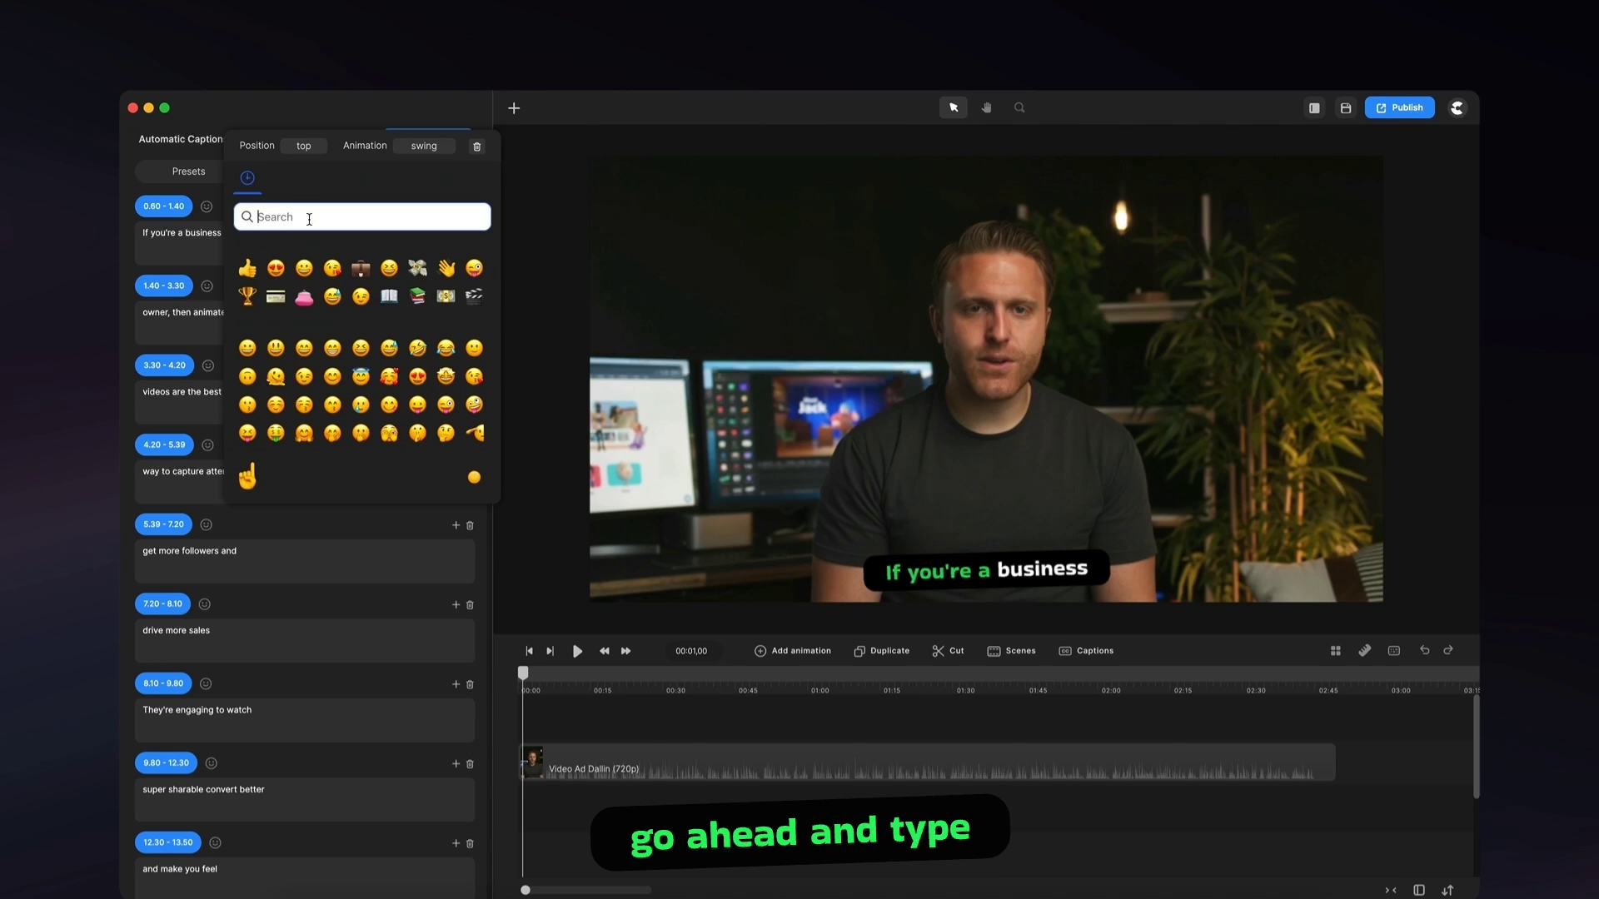
type("business")
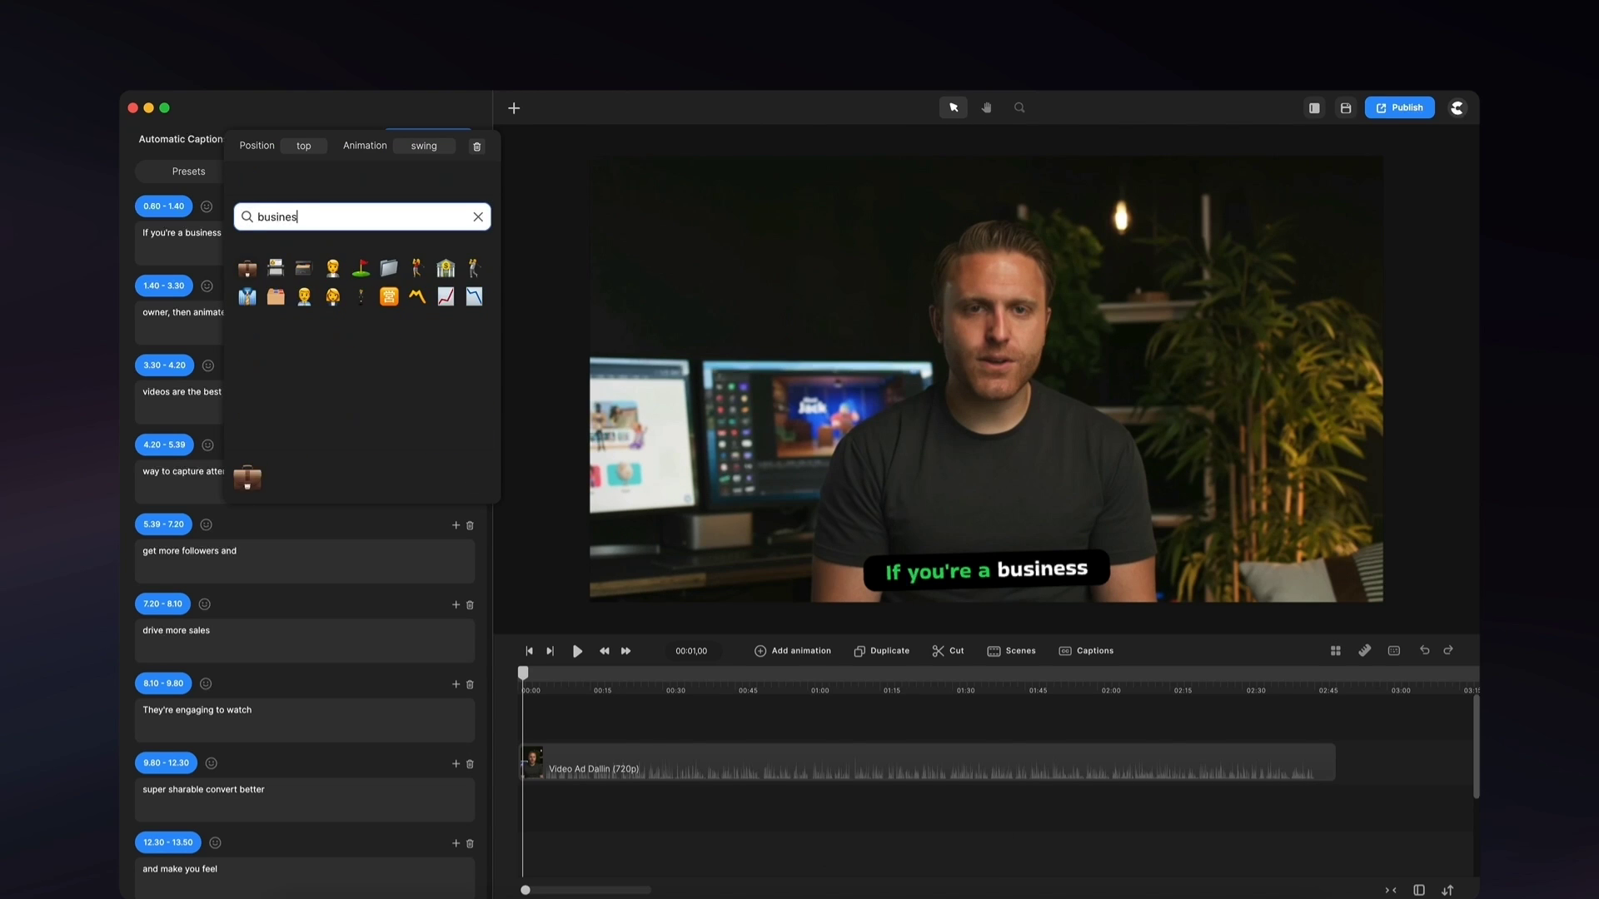
left_click(247, 296)
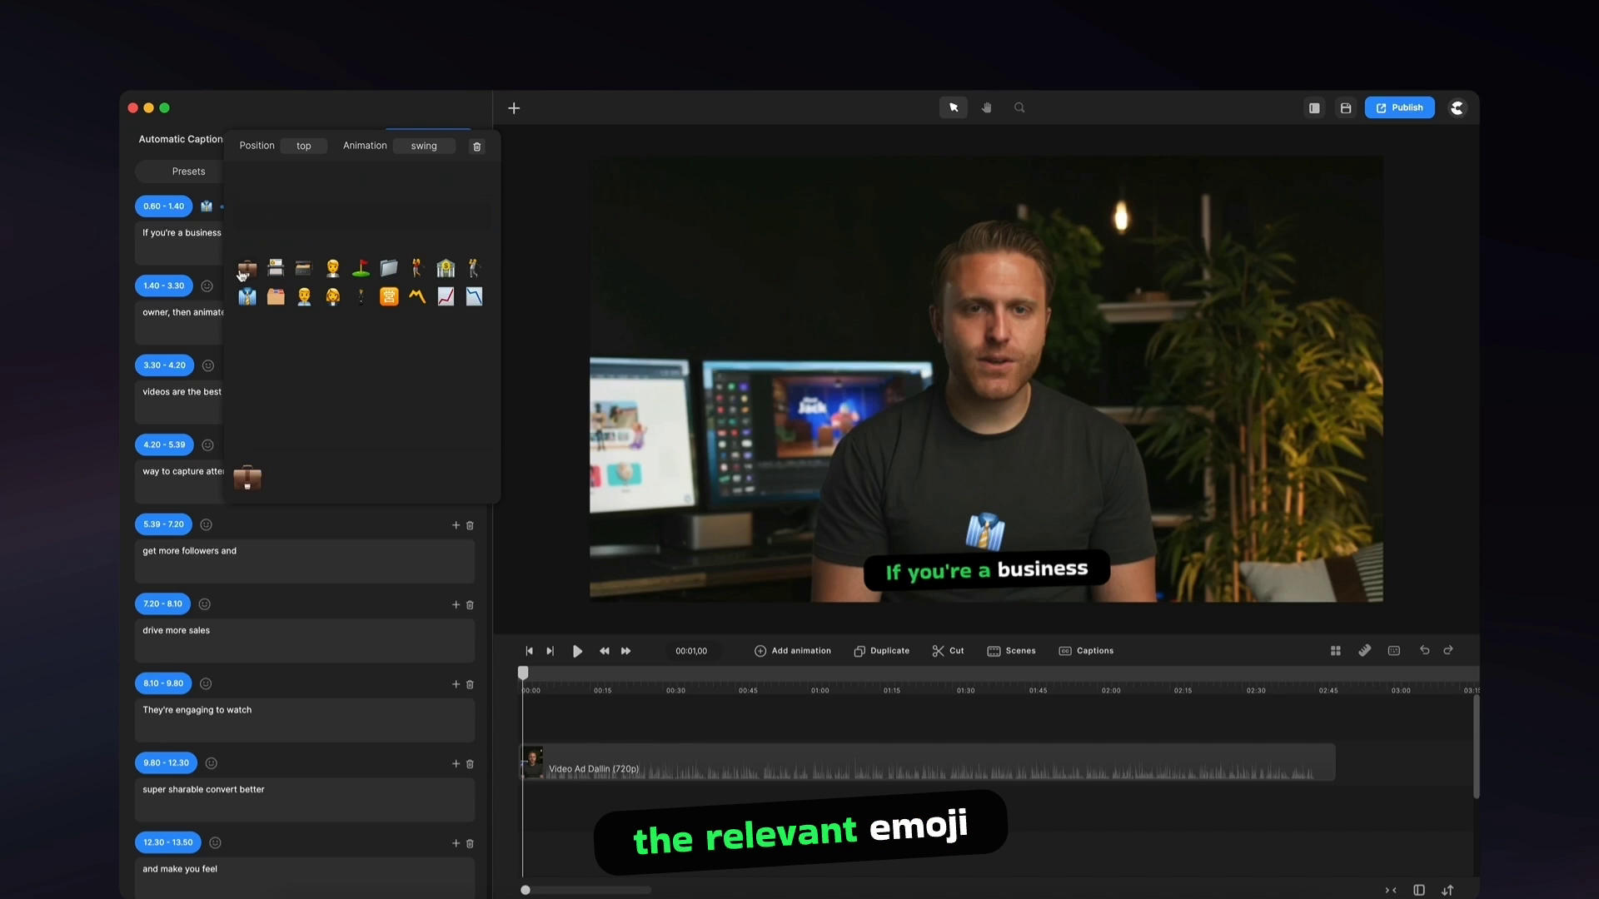
left_click(244, 269)
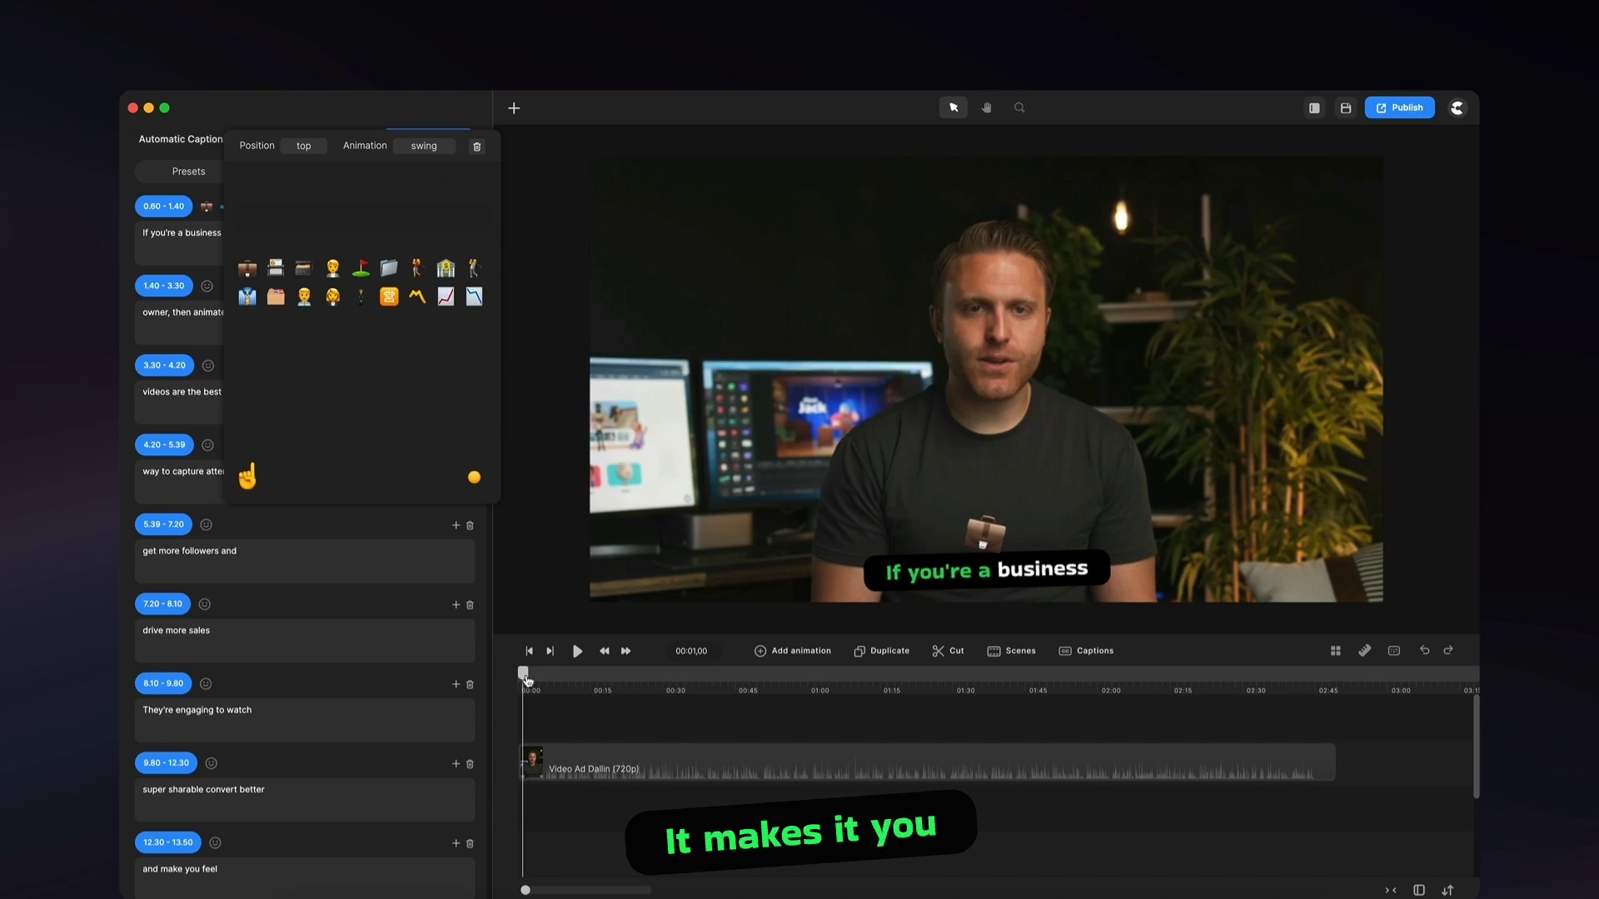
left_click_drag(526, 680, 537, 679)
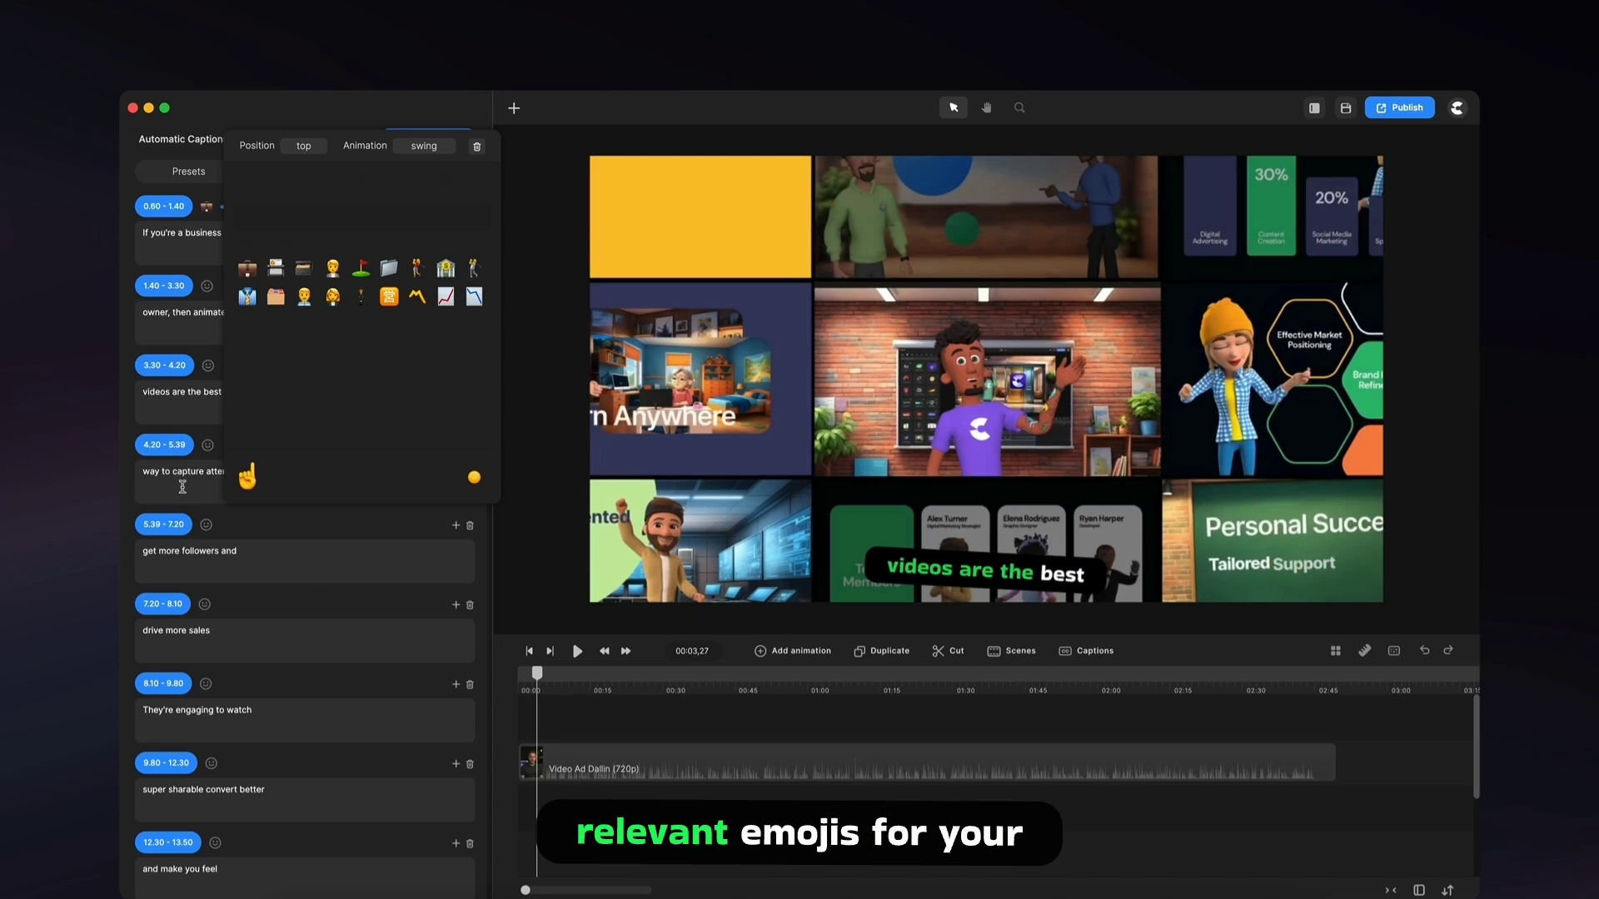
left_click(182, 487)
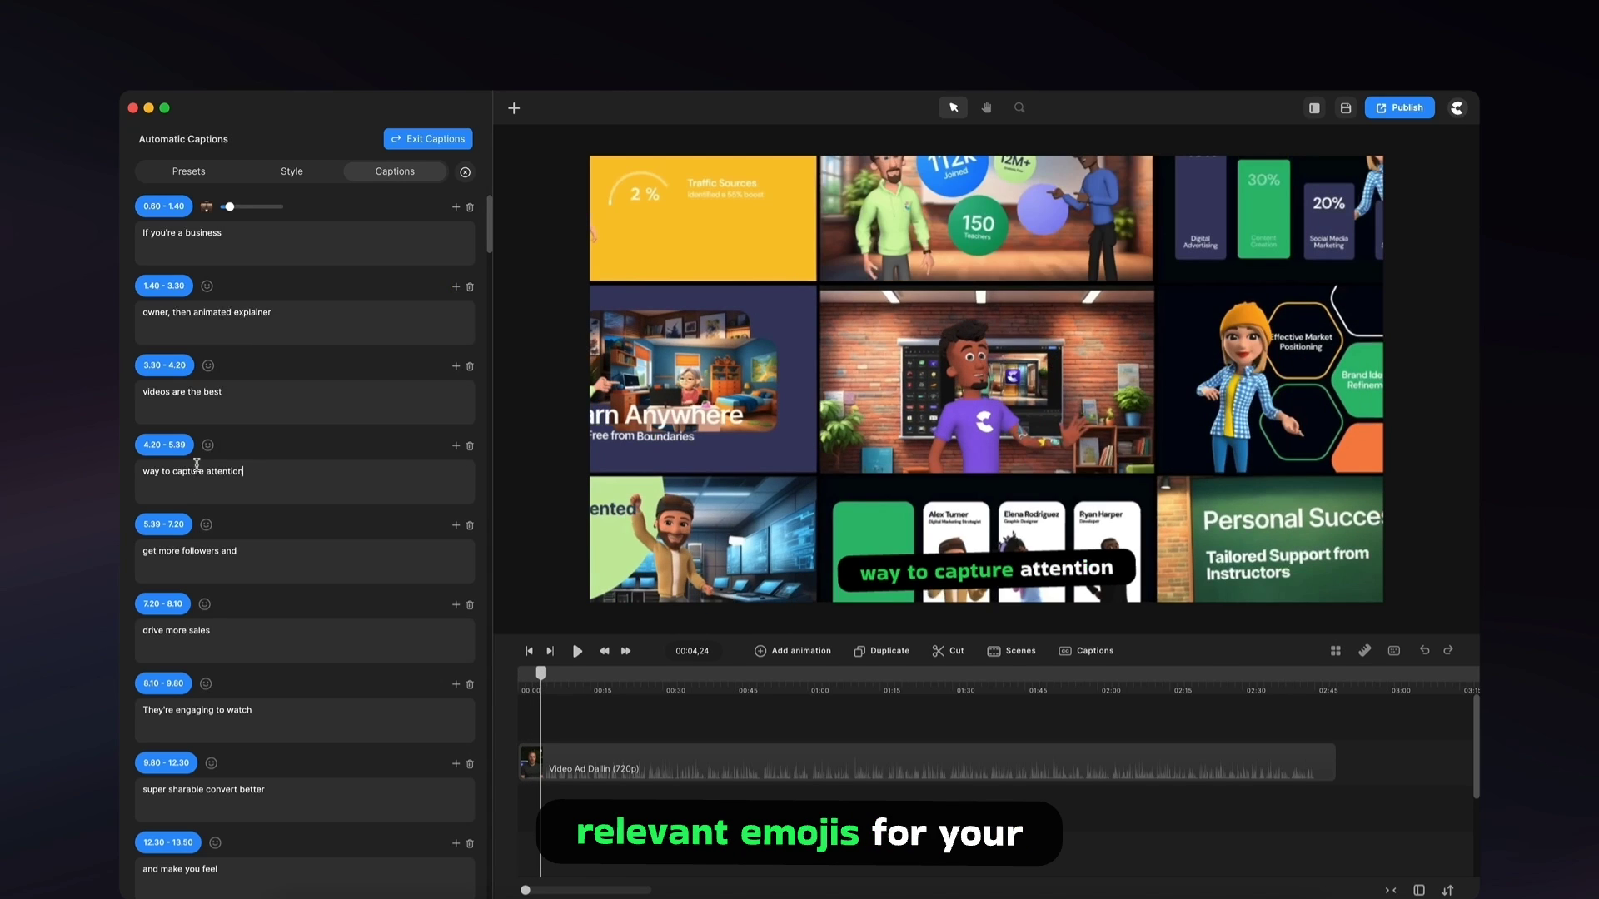
Add a clapperboard emoji, found by searching 'film', to the 'videos are the best' caption.
left_click(207, 364)
type("film")
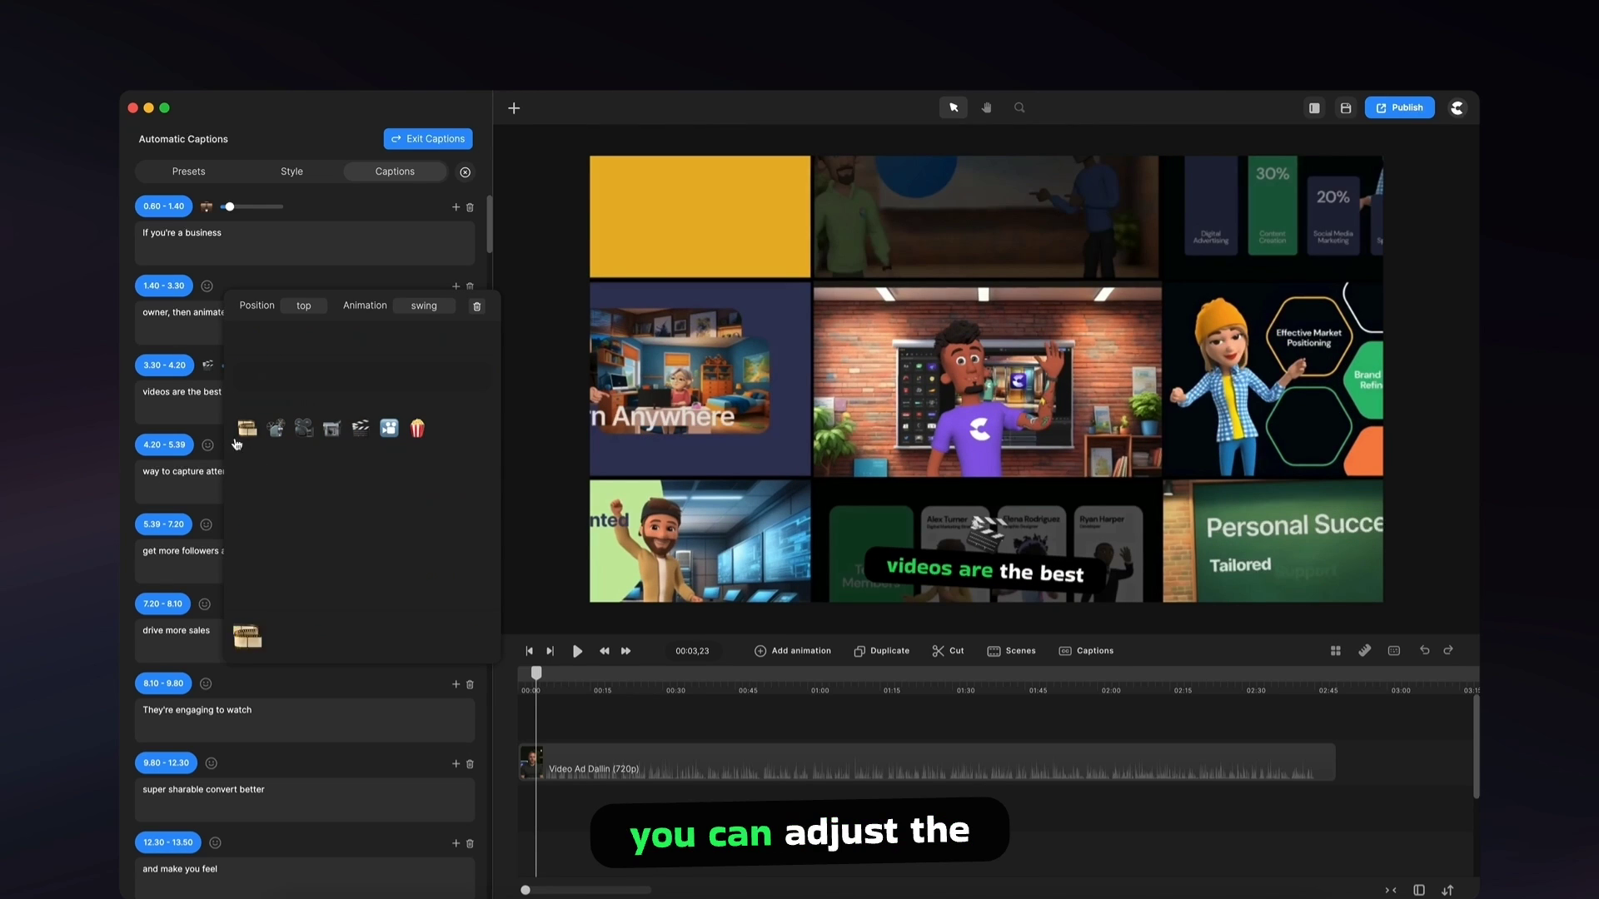
left_click(362, 428)
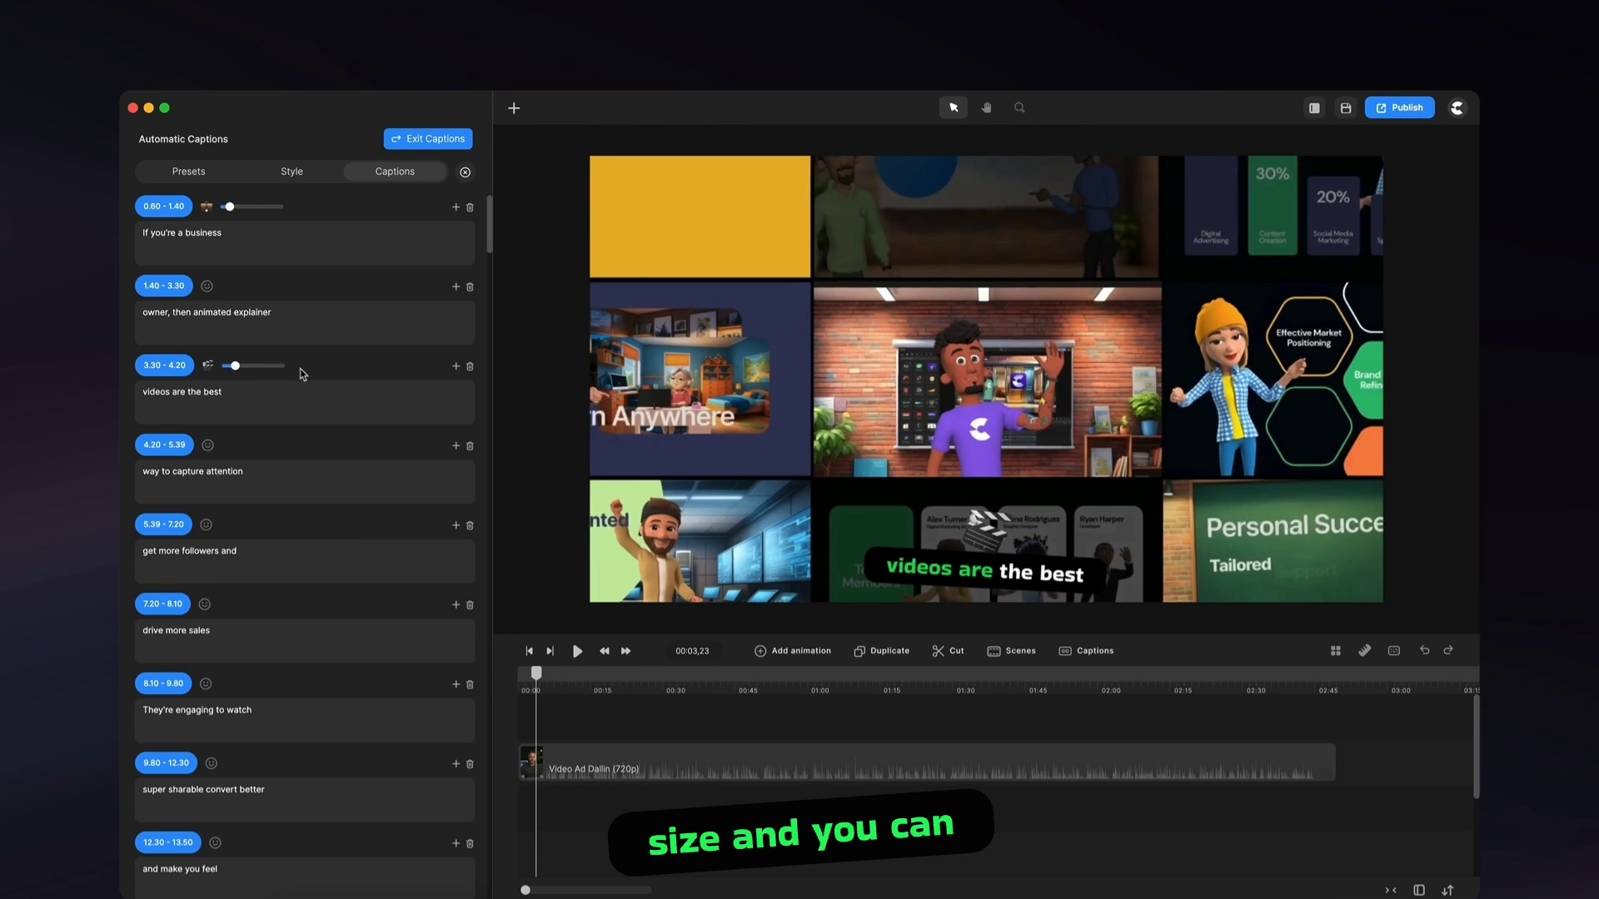
Preview the scale and vertical animations, then keep swing for the clapperboard emoji.
left_click(208, 365)
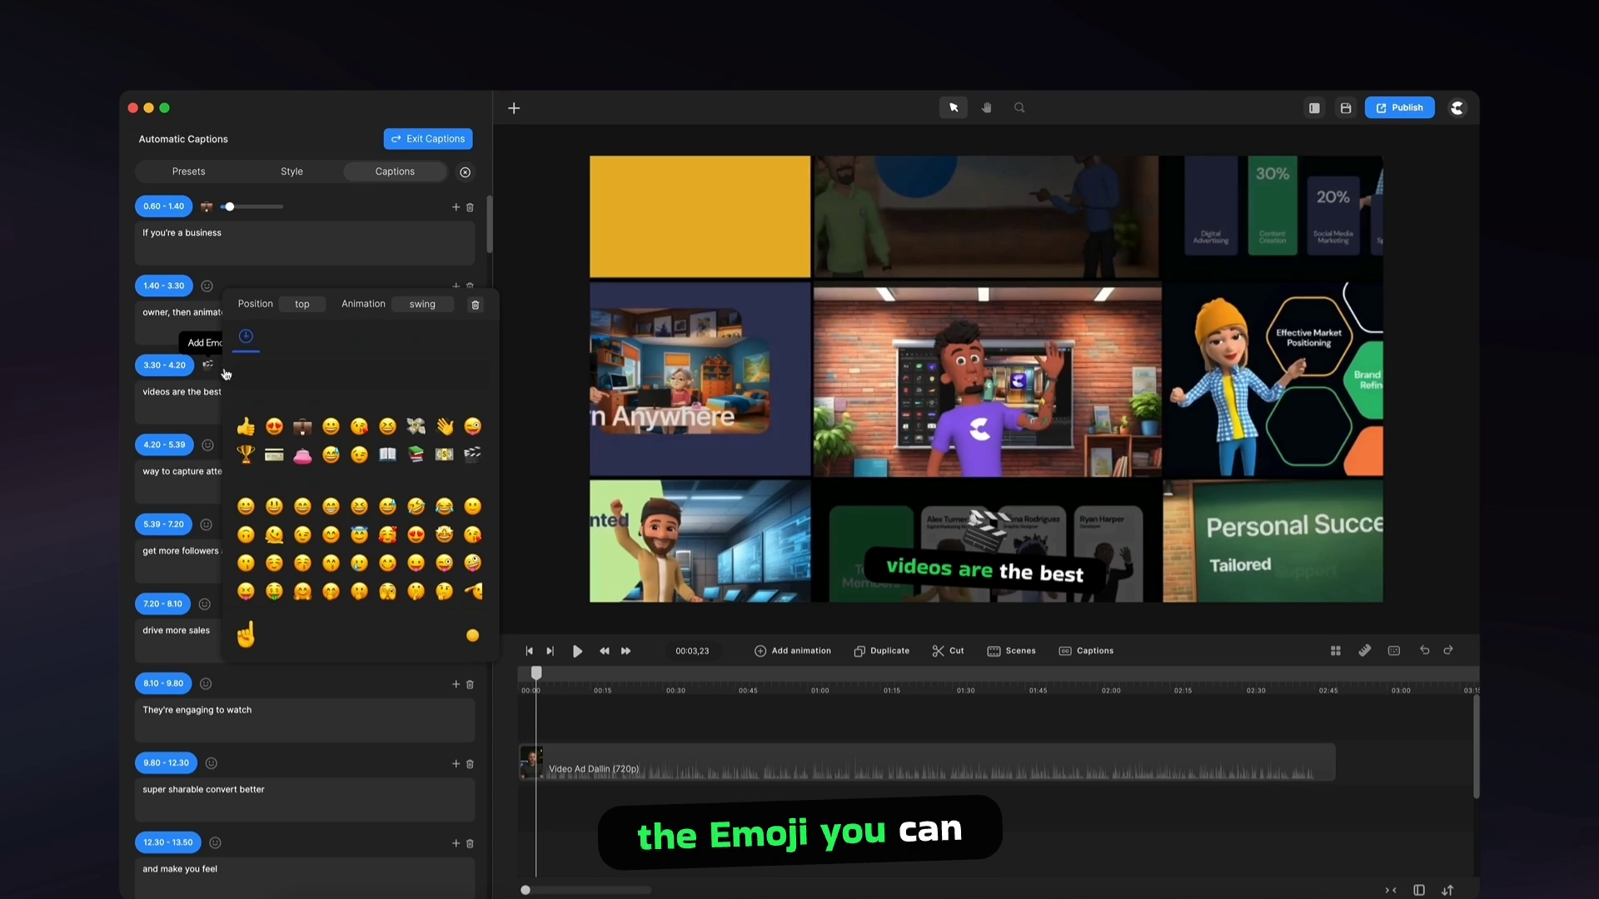
left_click(423, 307)
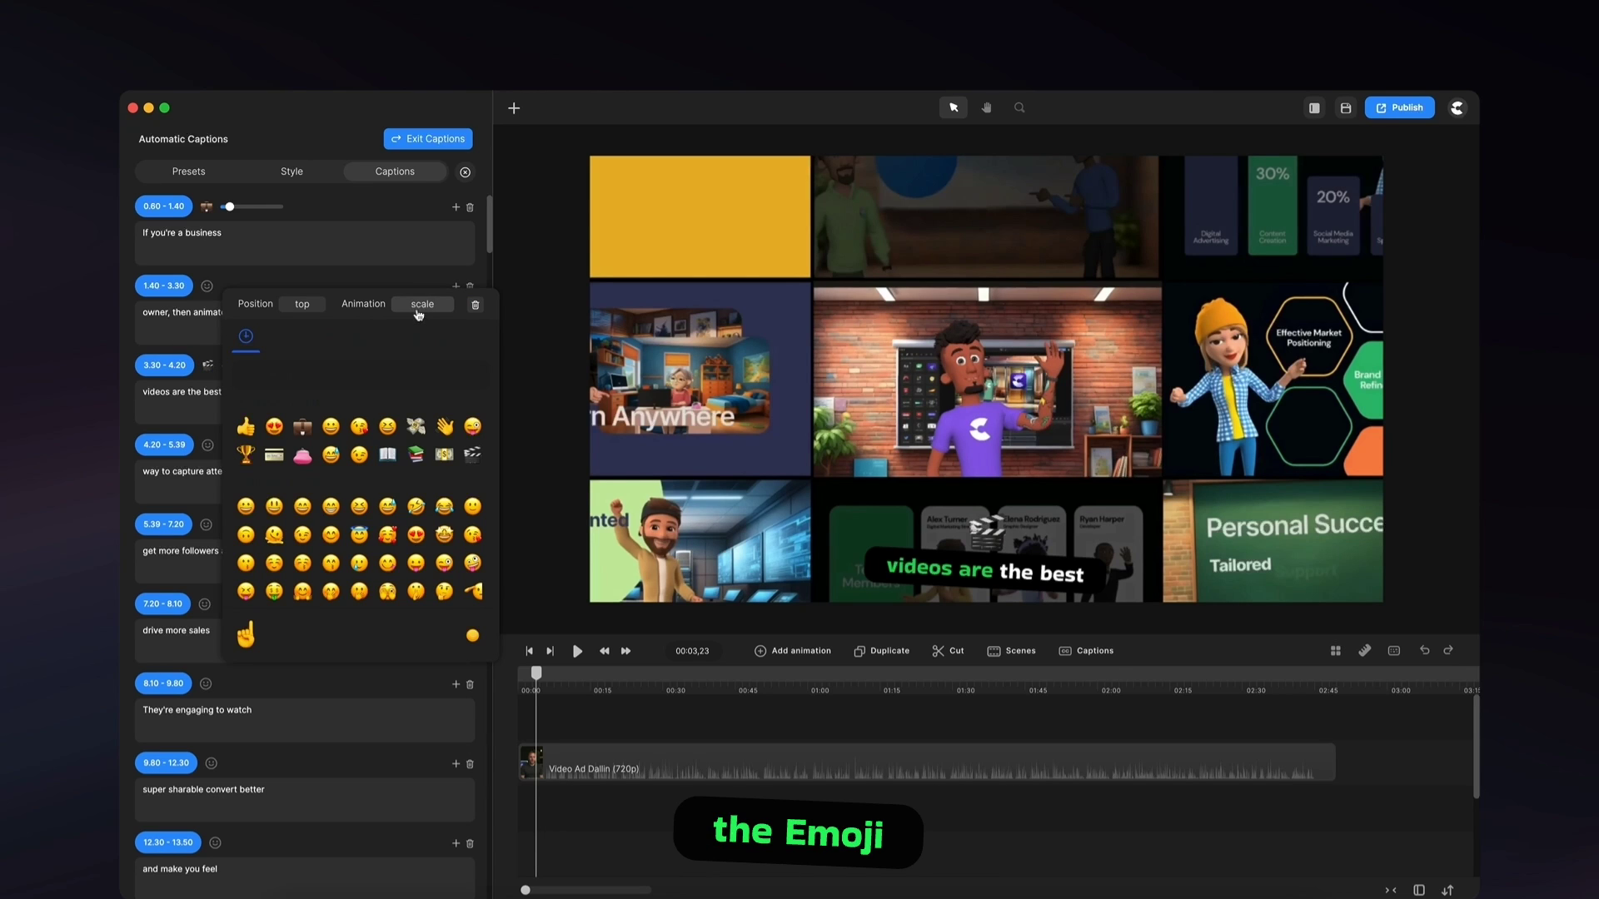
left_click(422, 305)
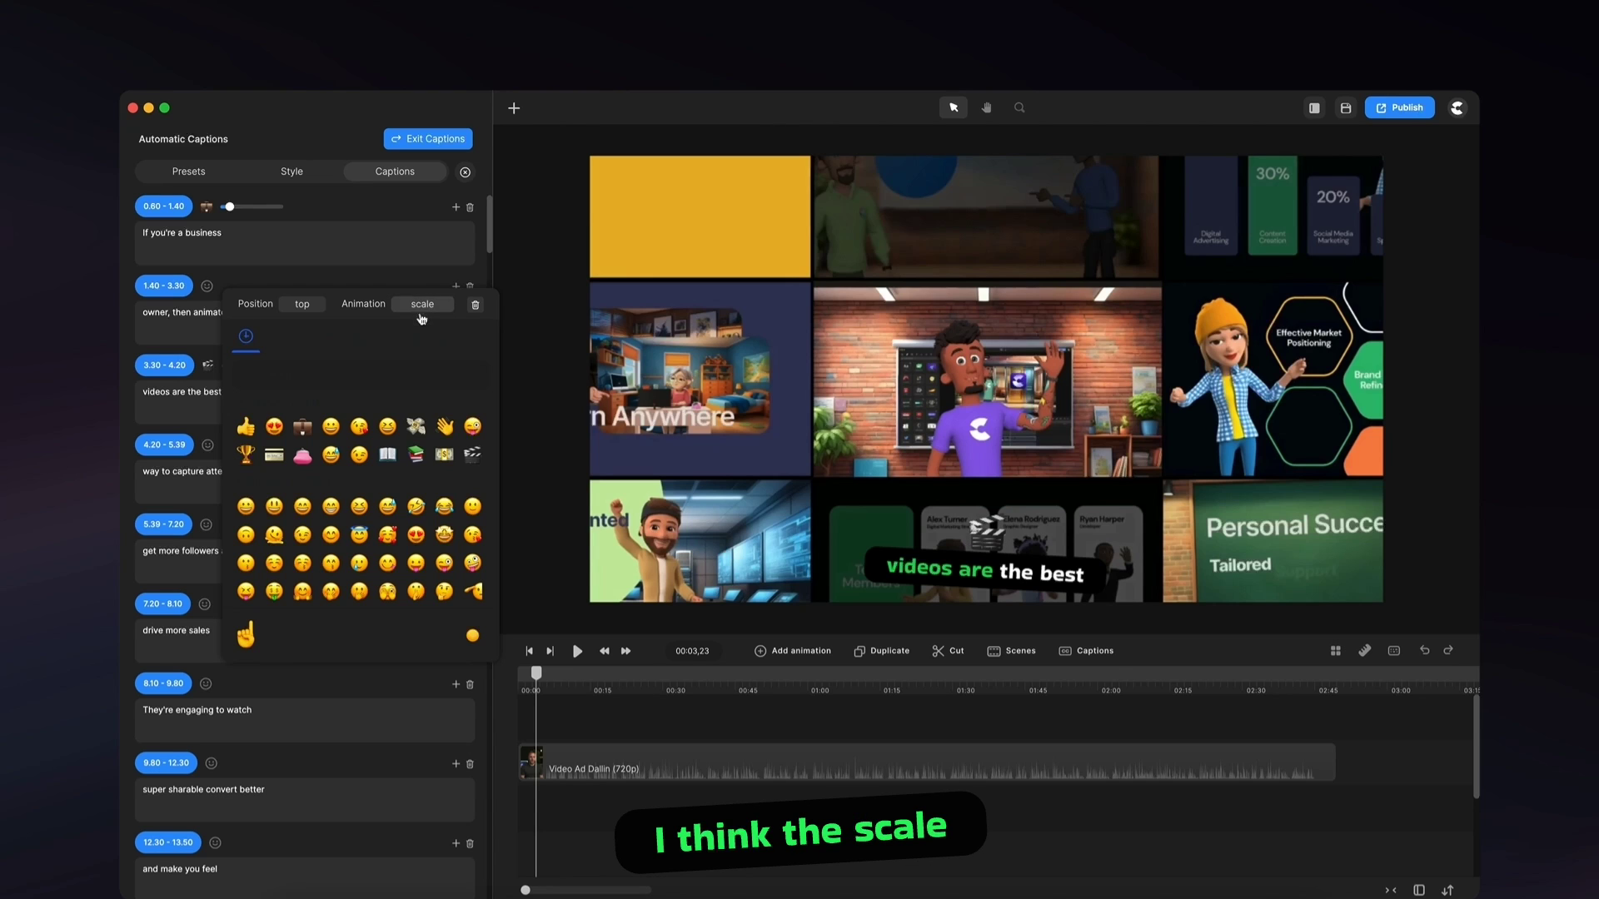
left_click(533, 677)
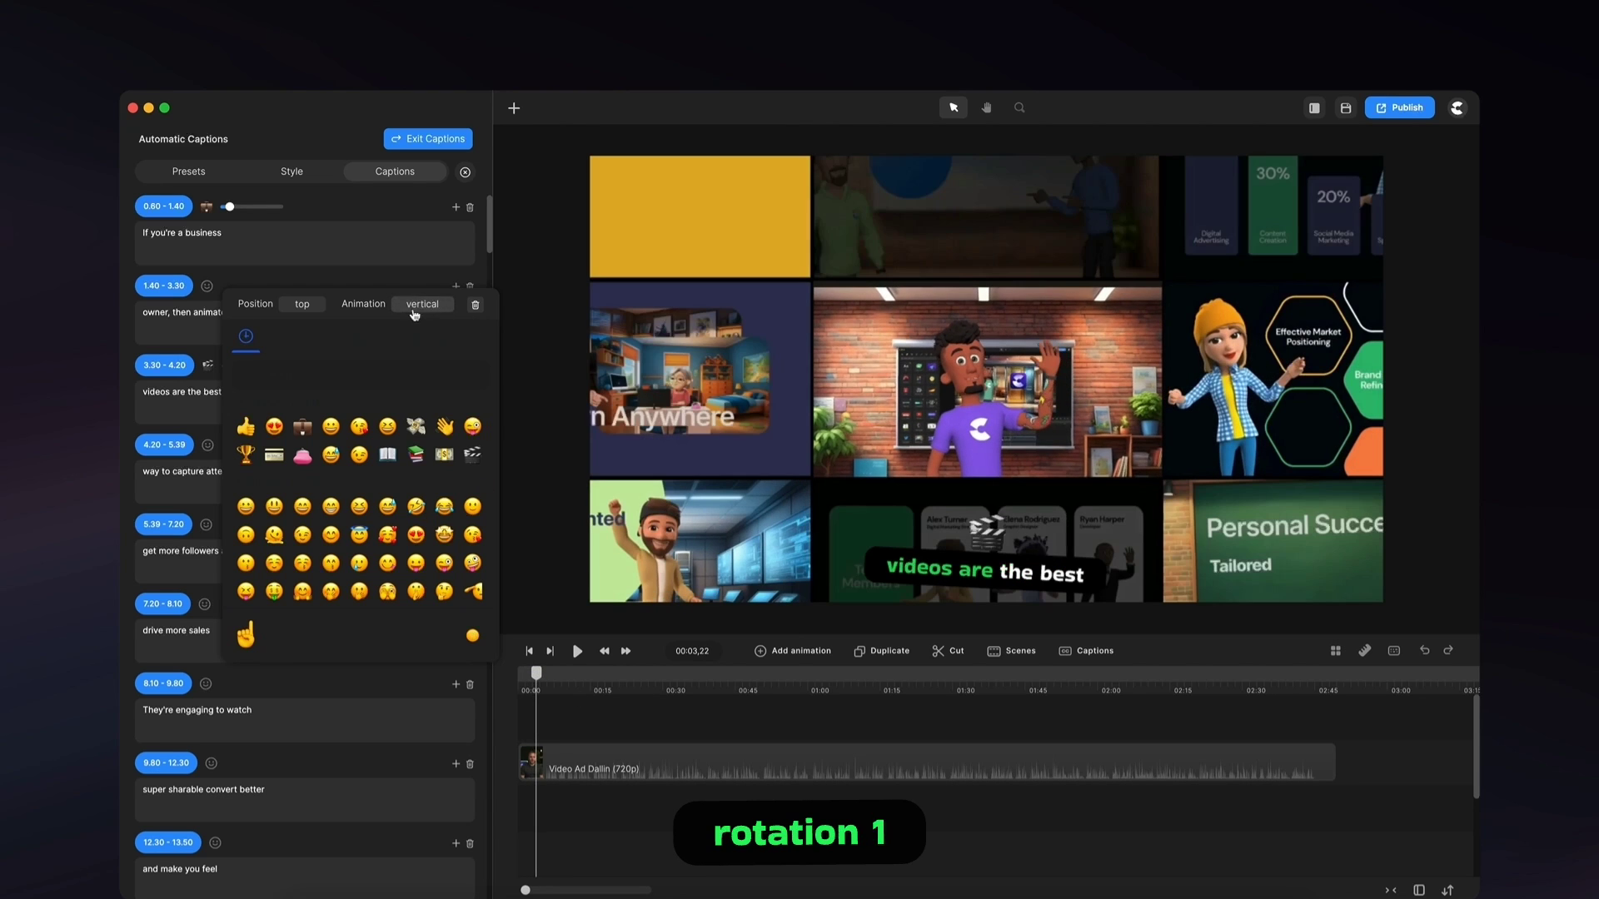
left_click(419, 306)
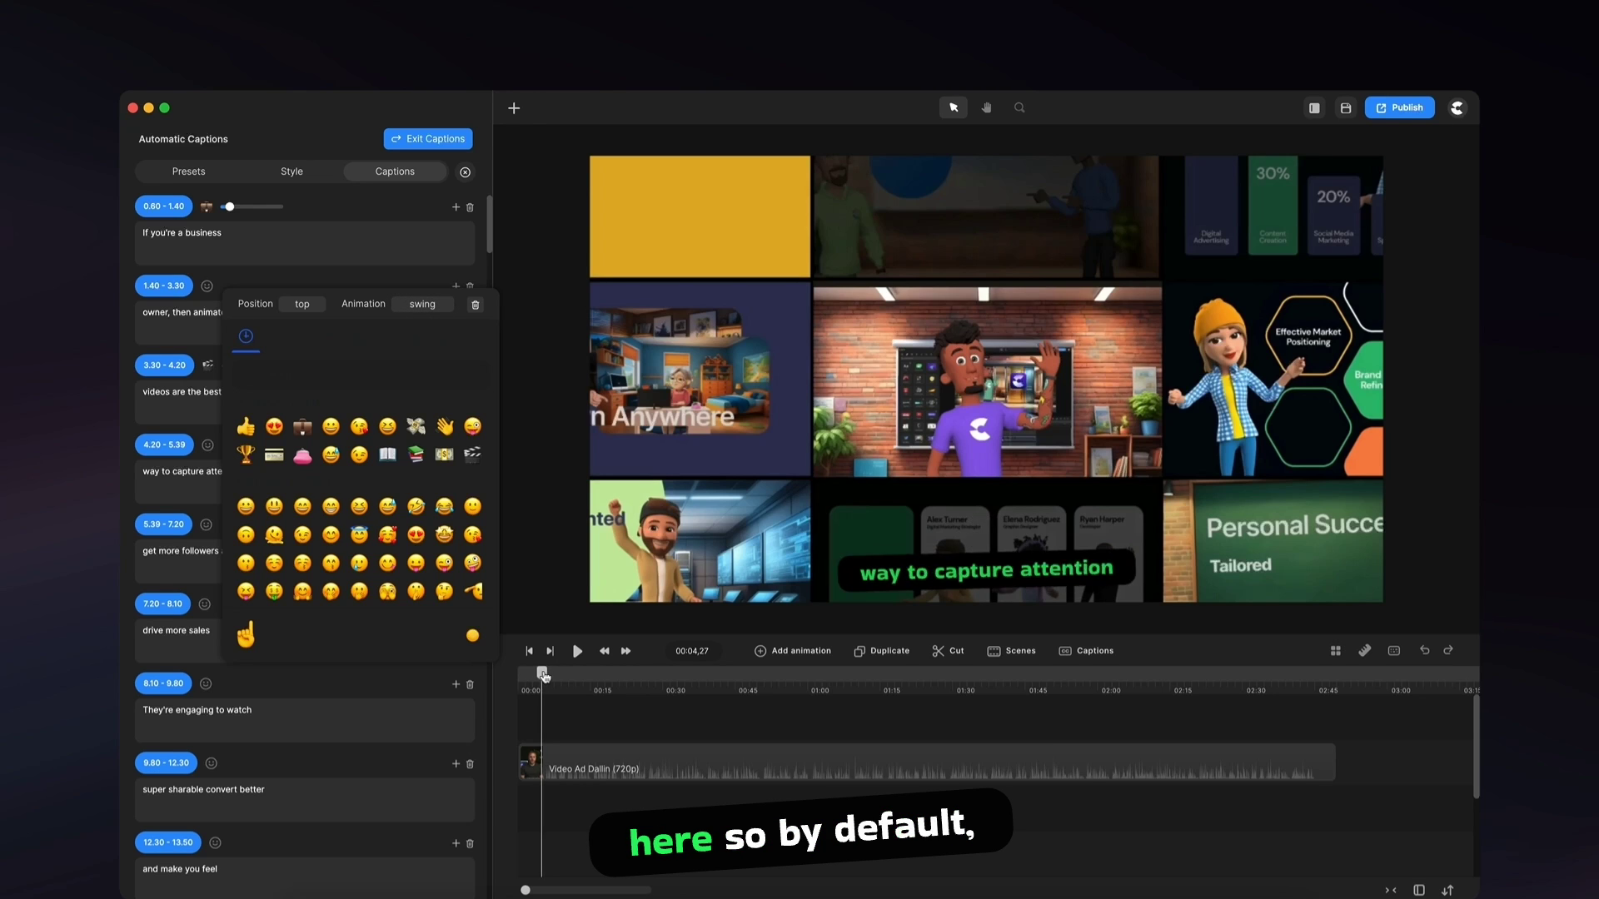
left_click_drag(548, 676, 538, 675)
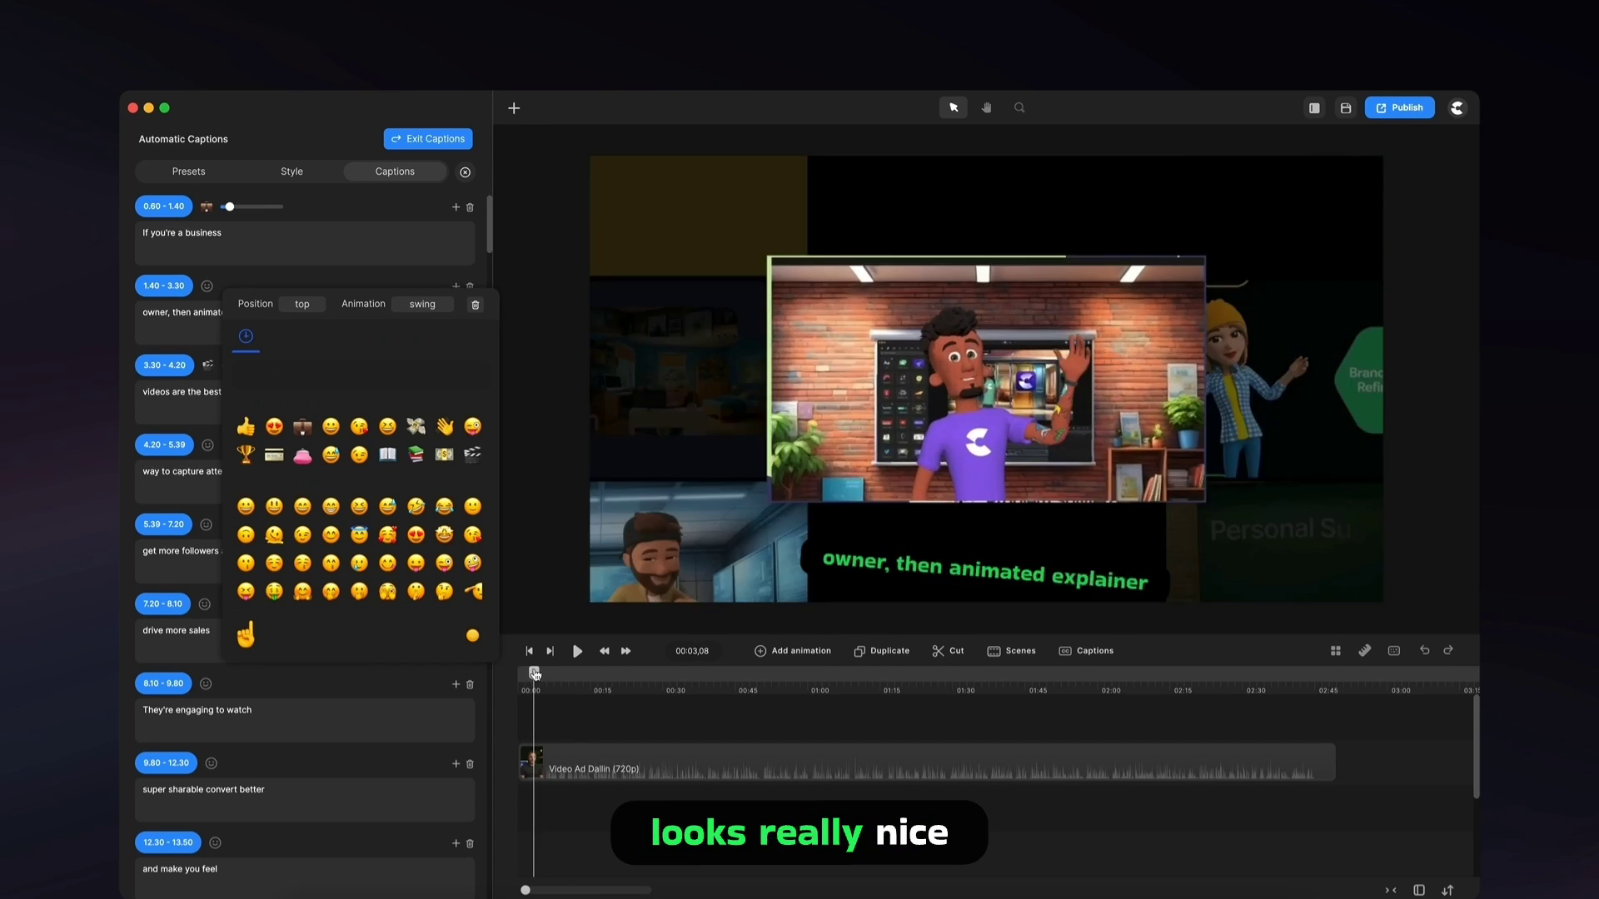
left_click(323, 721)
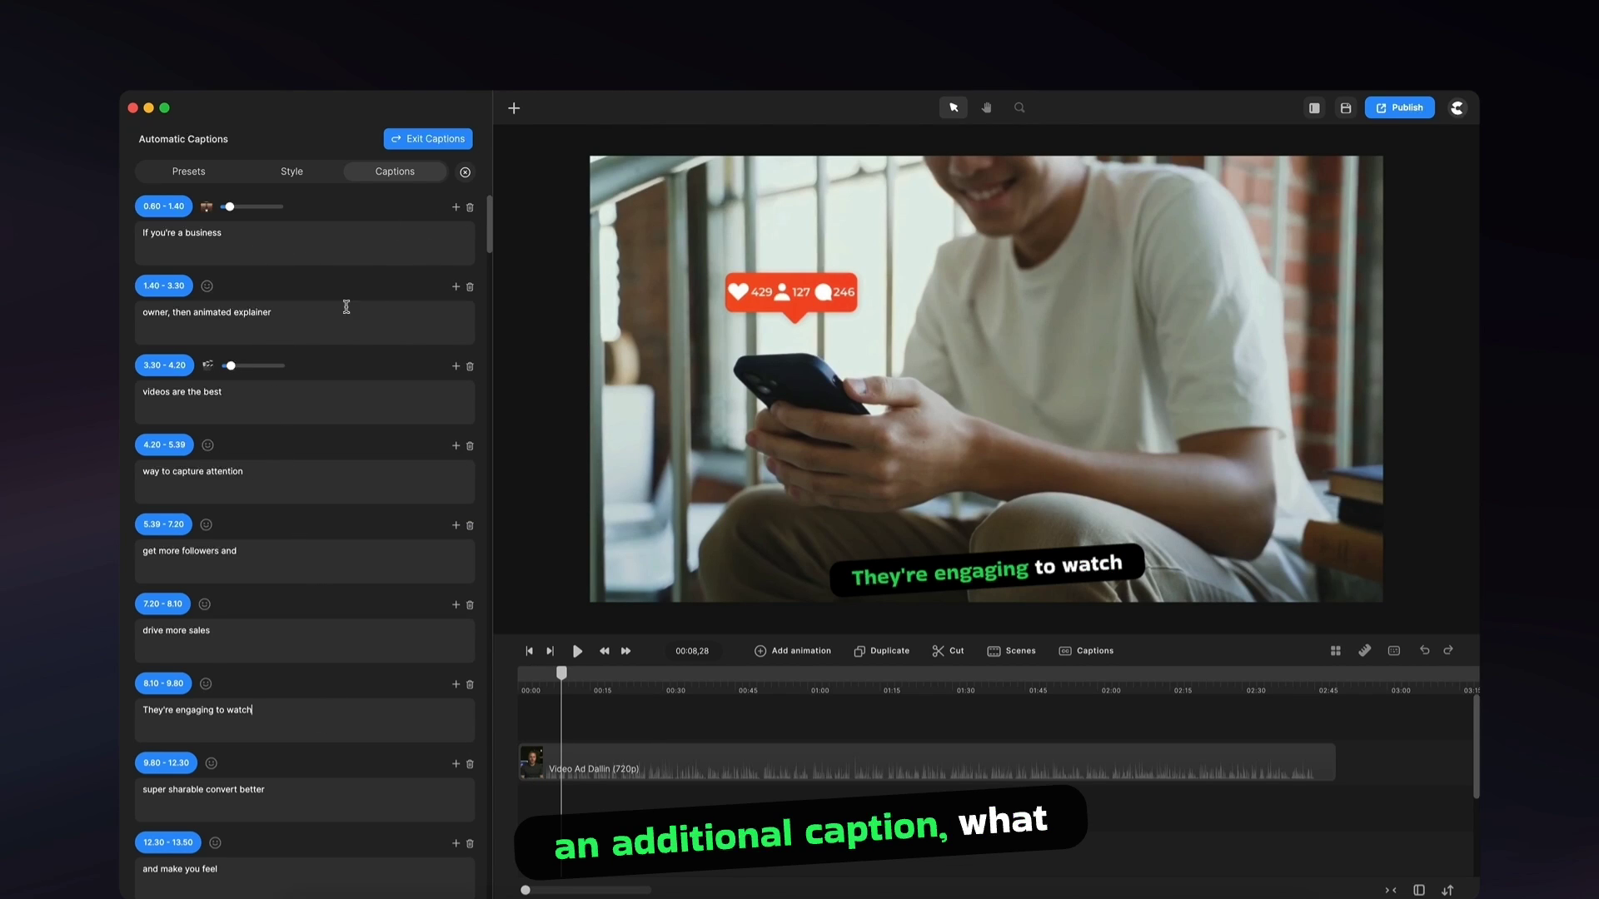
Insert a new caption after the first and move 'owner,' into it.
left_click(455, 208)
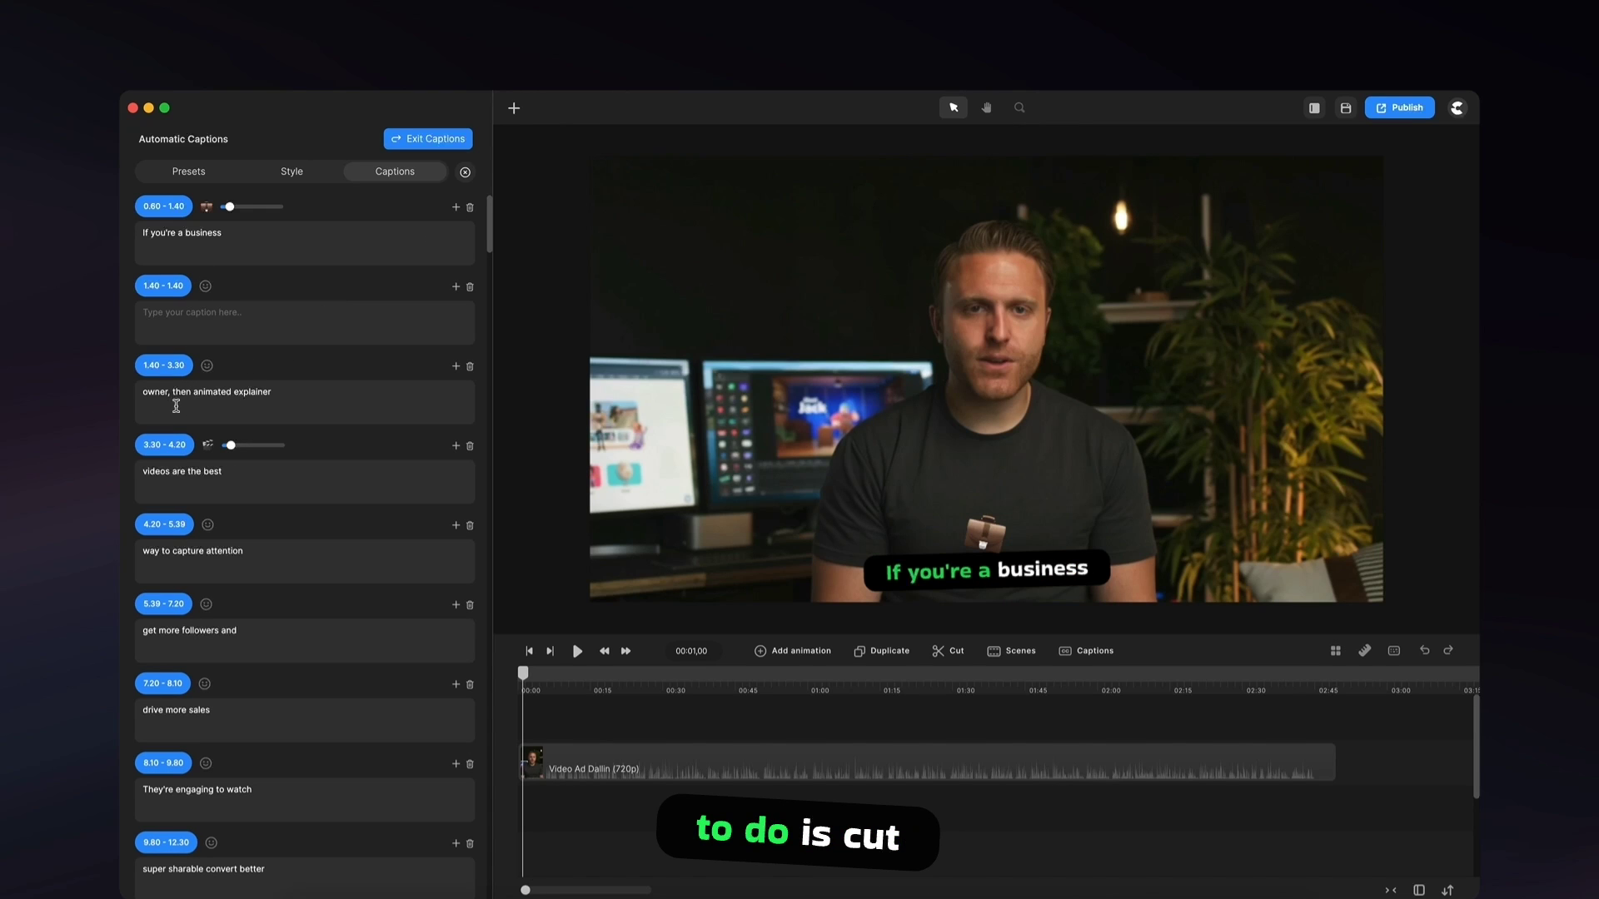
left_click_drag(172, 392, 124, 395)
key("cmd+c")
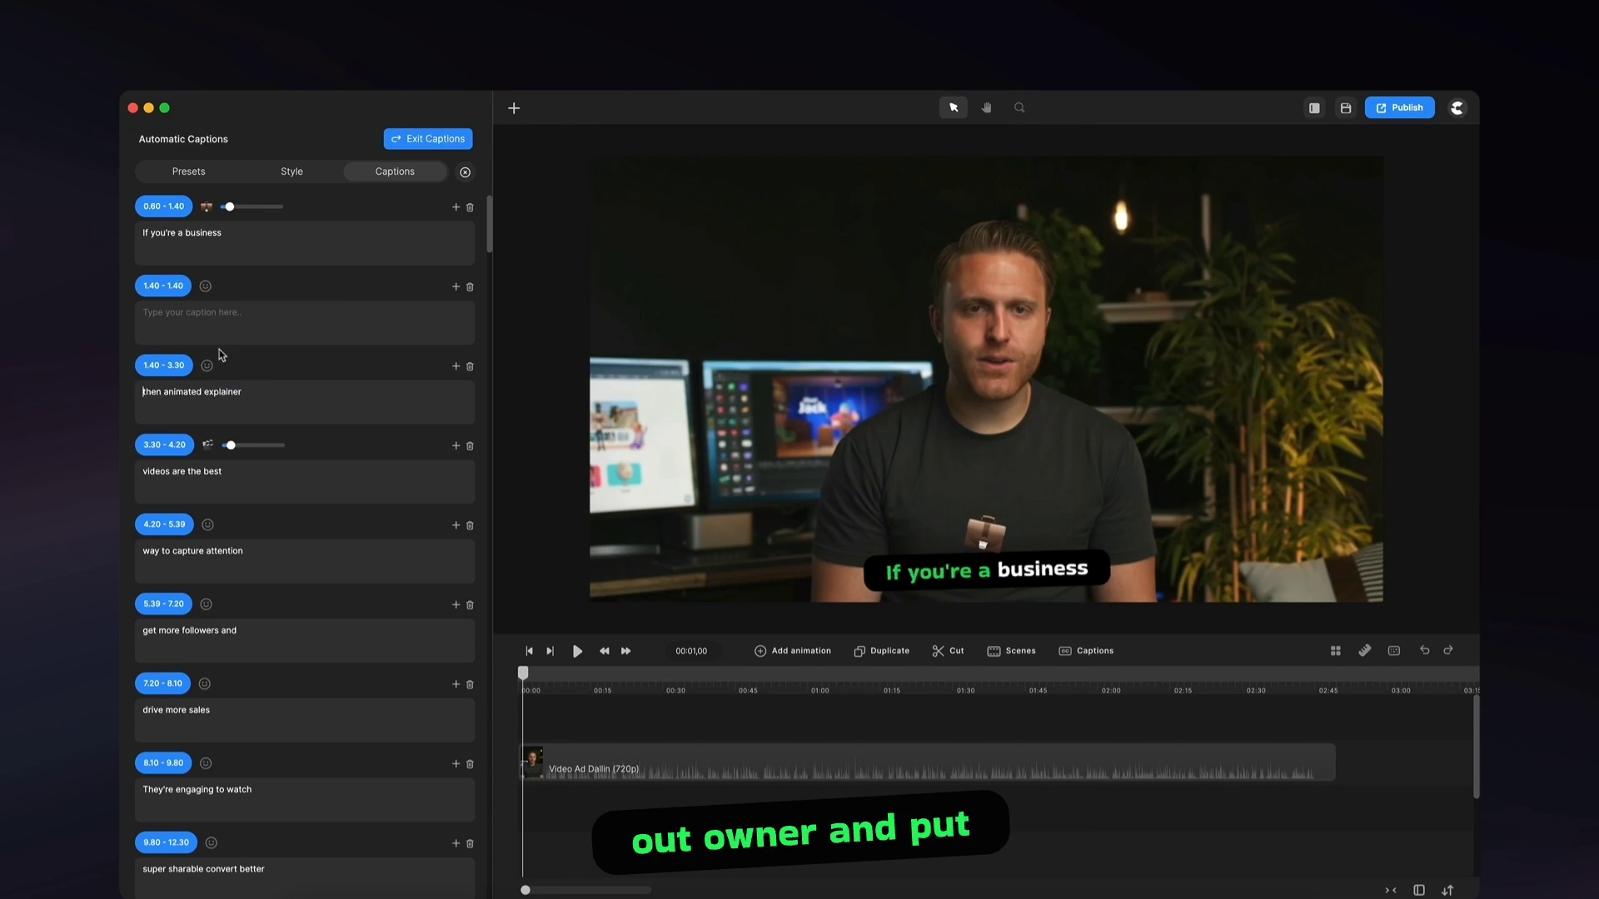
left_click(208, 326)
key("cmd+v")
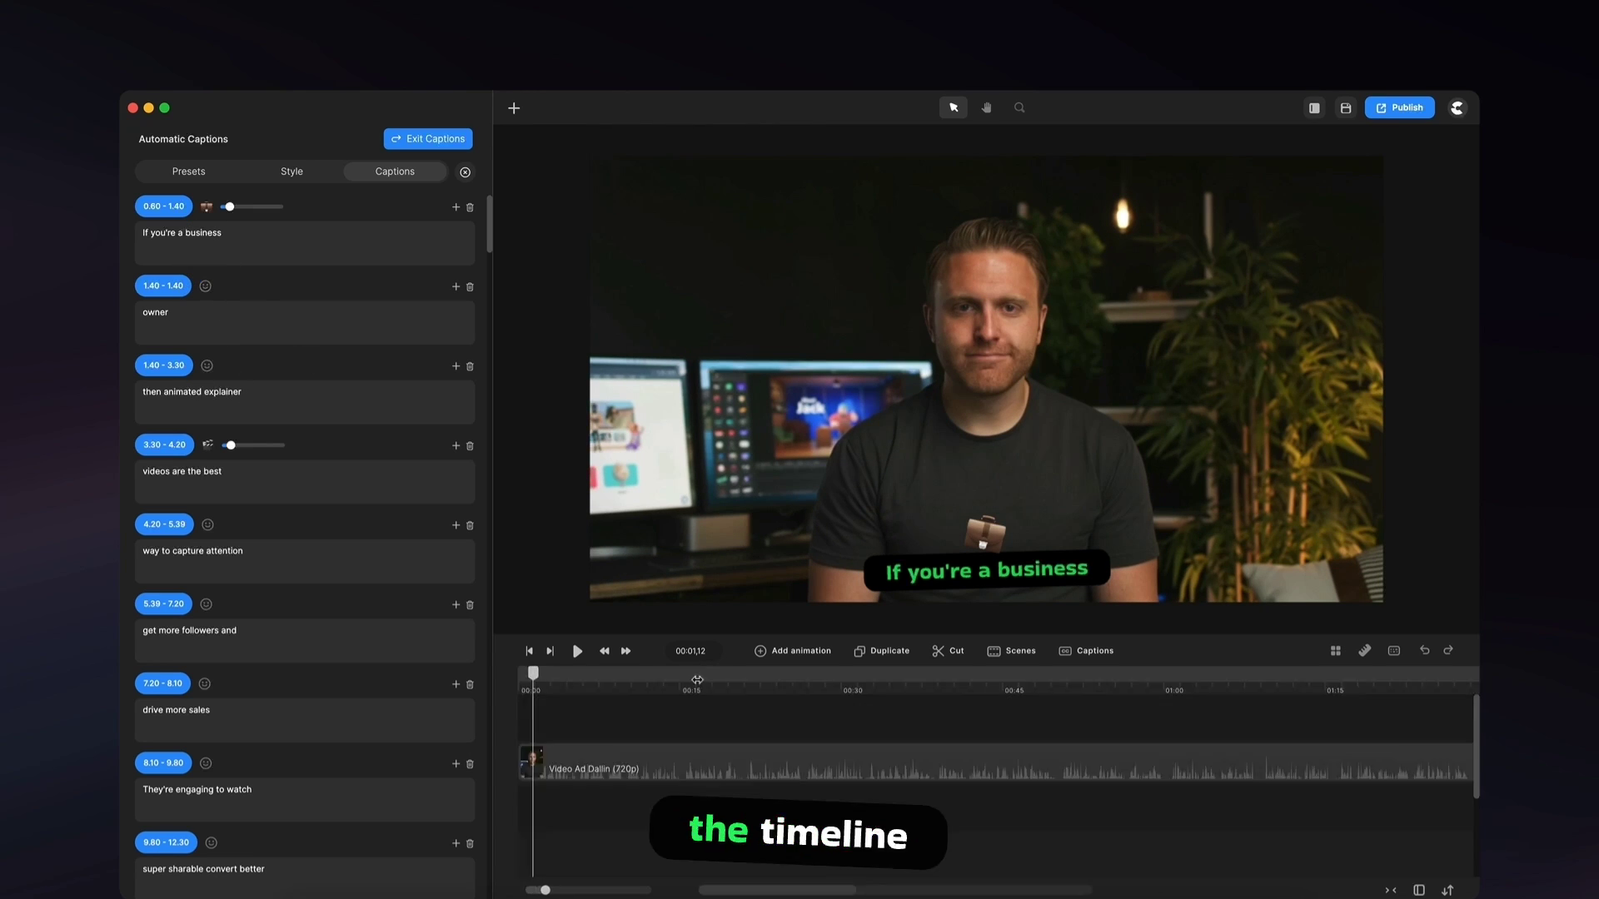
Time the first caption 0.60–1.07 s and start the 'owner' caption at 1.07 s.
scroll(562, 691, "up", 5)
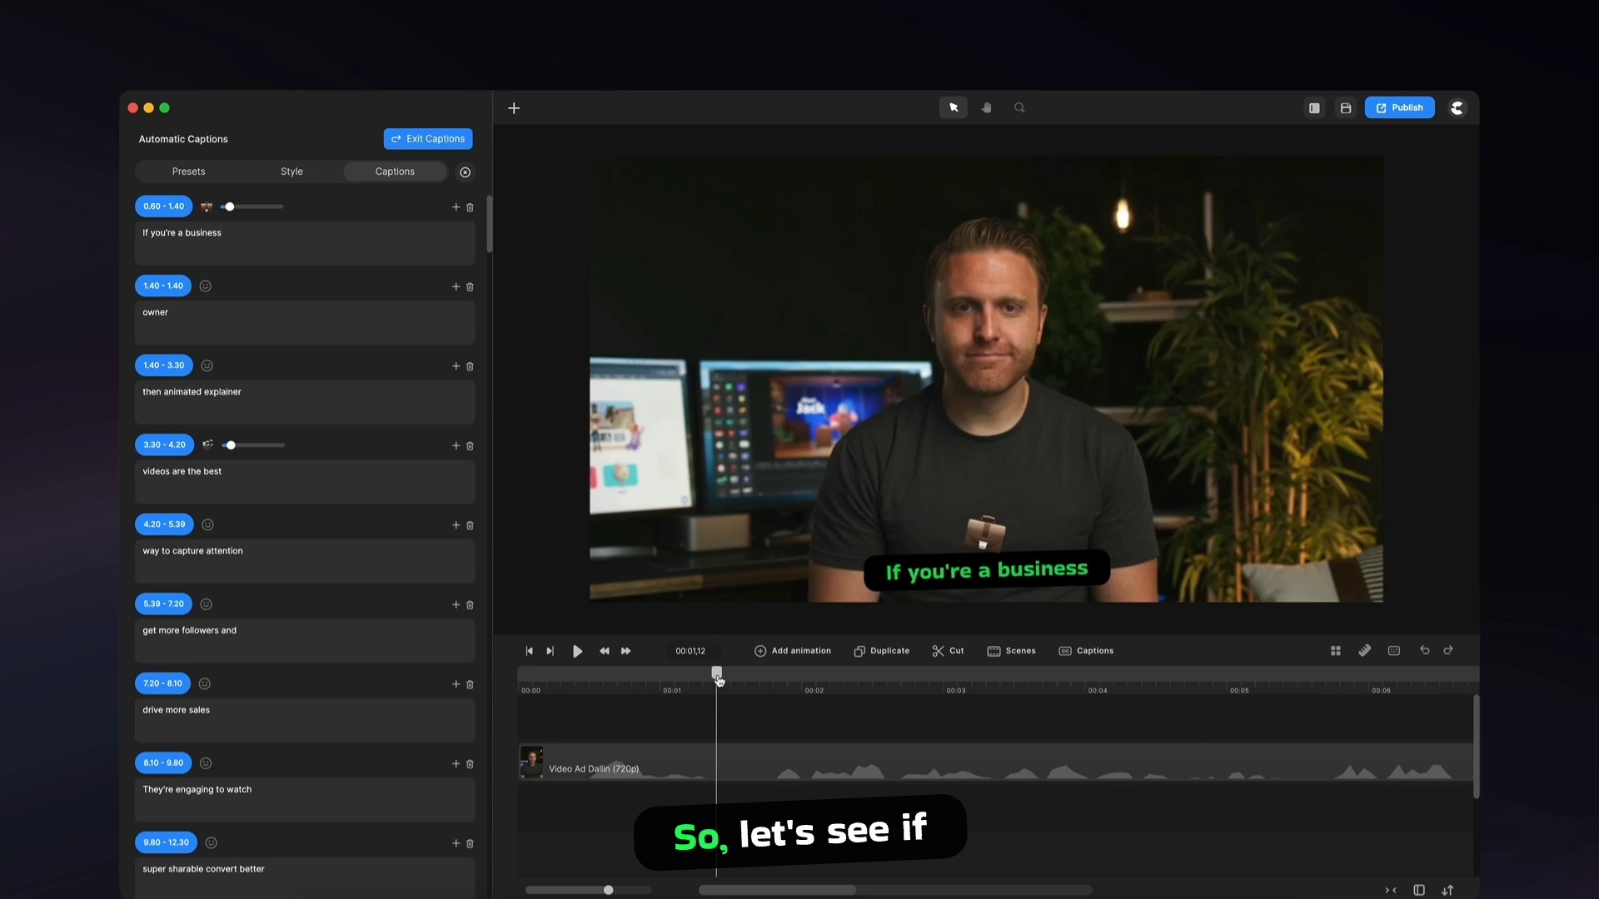
key("space")
left_click(535, 689)
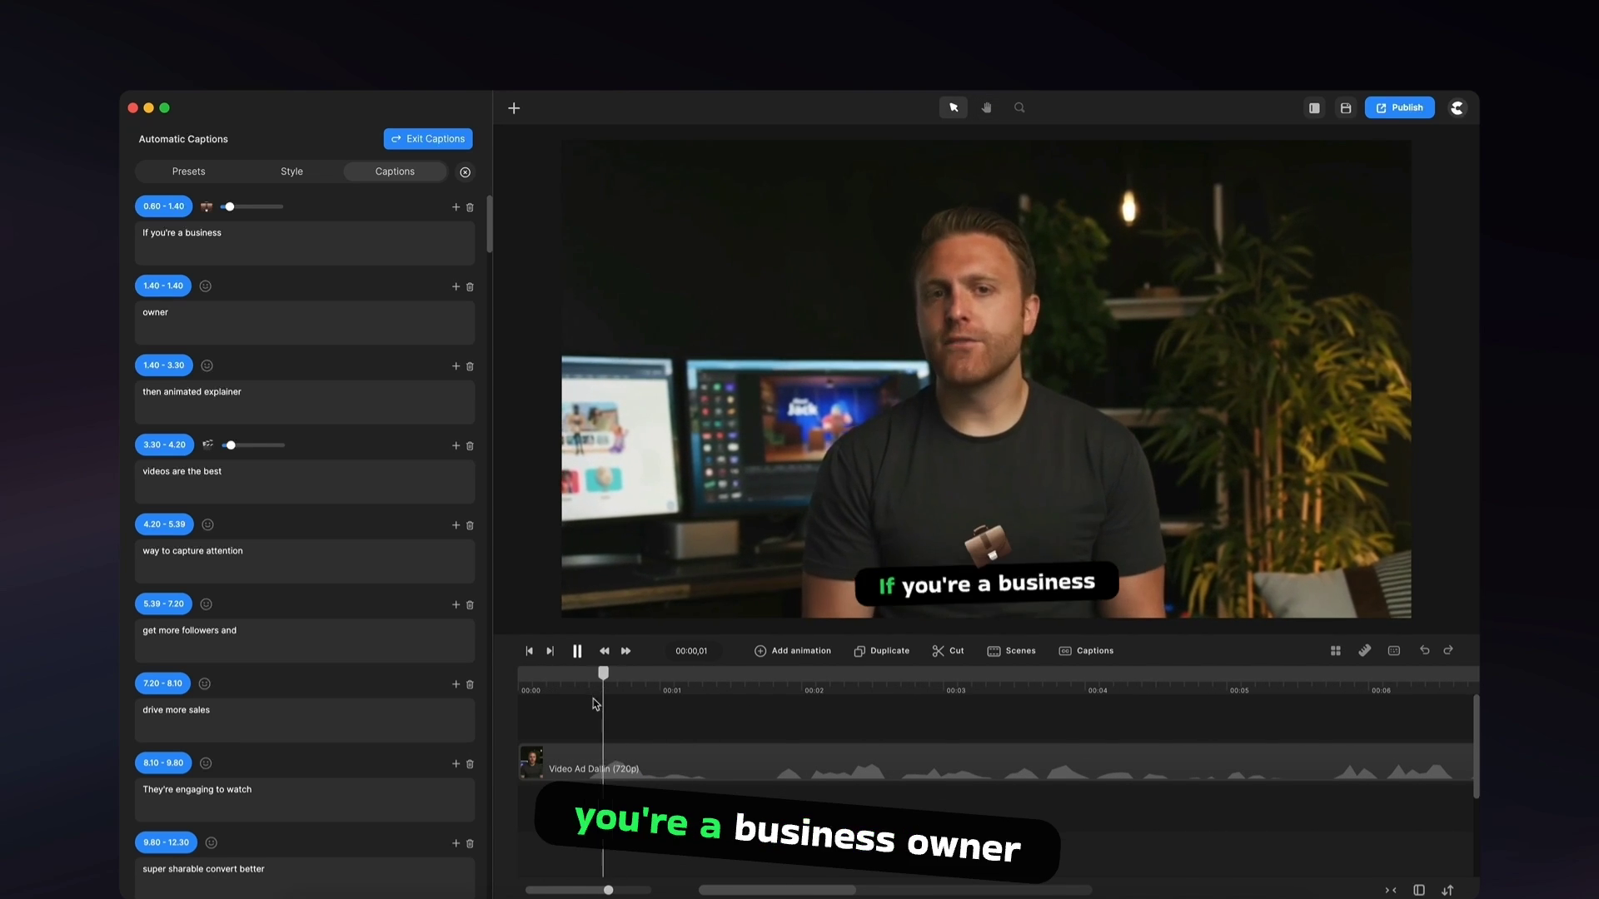
key("space")
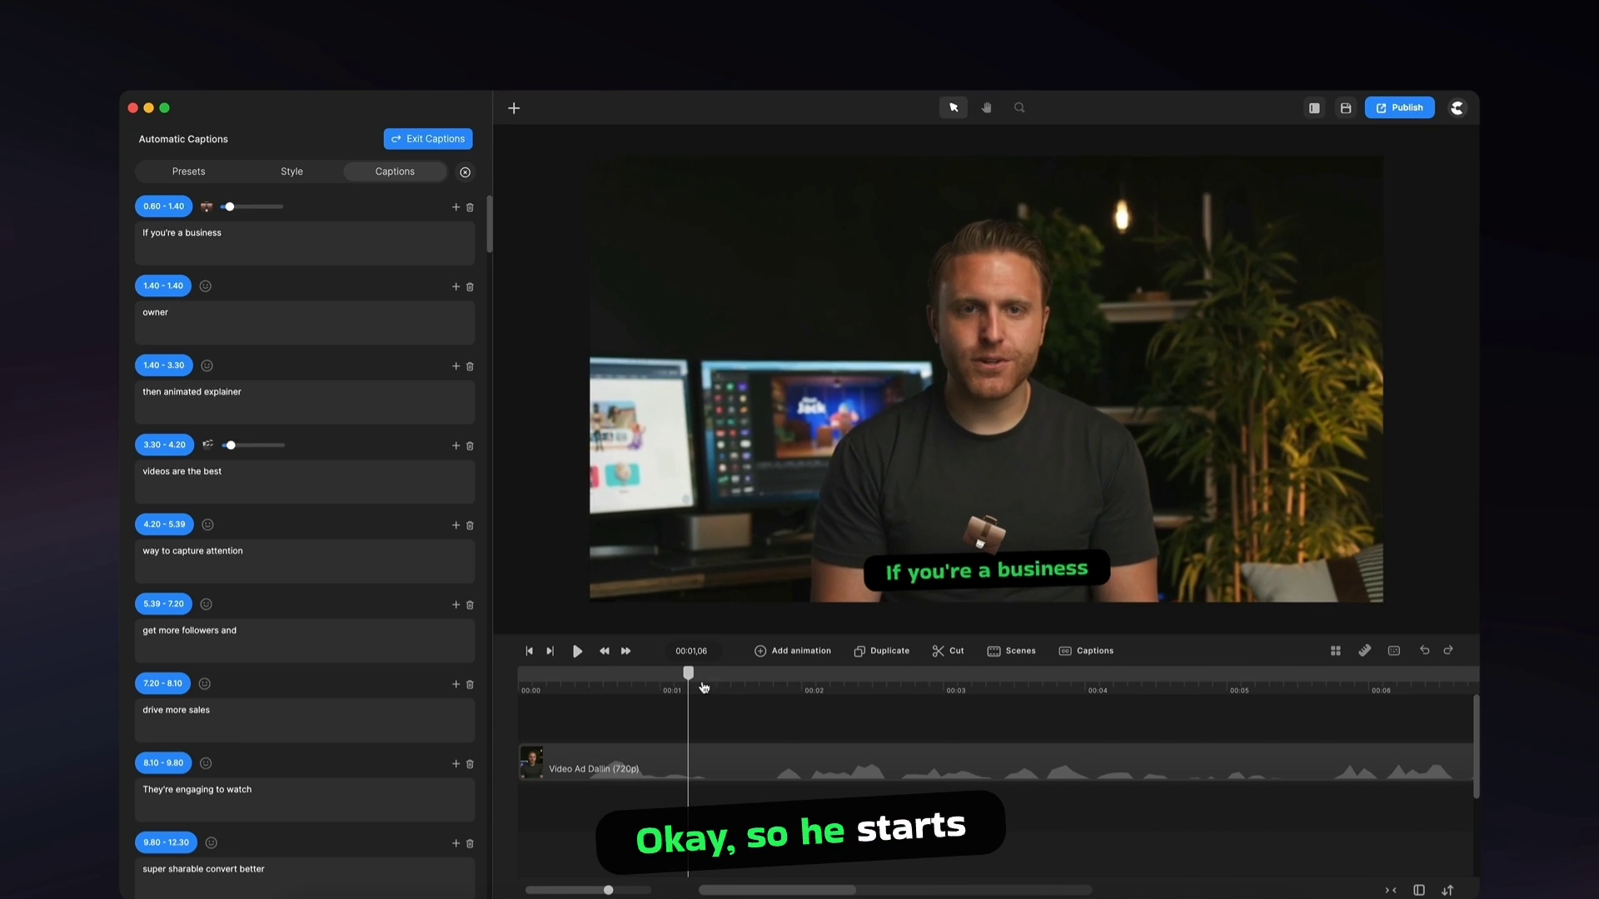
left_click(207, 286)
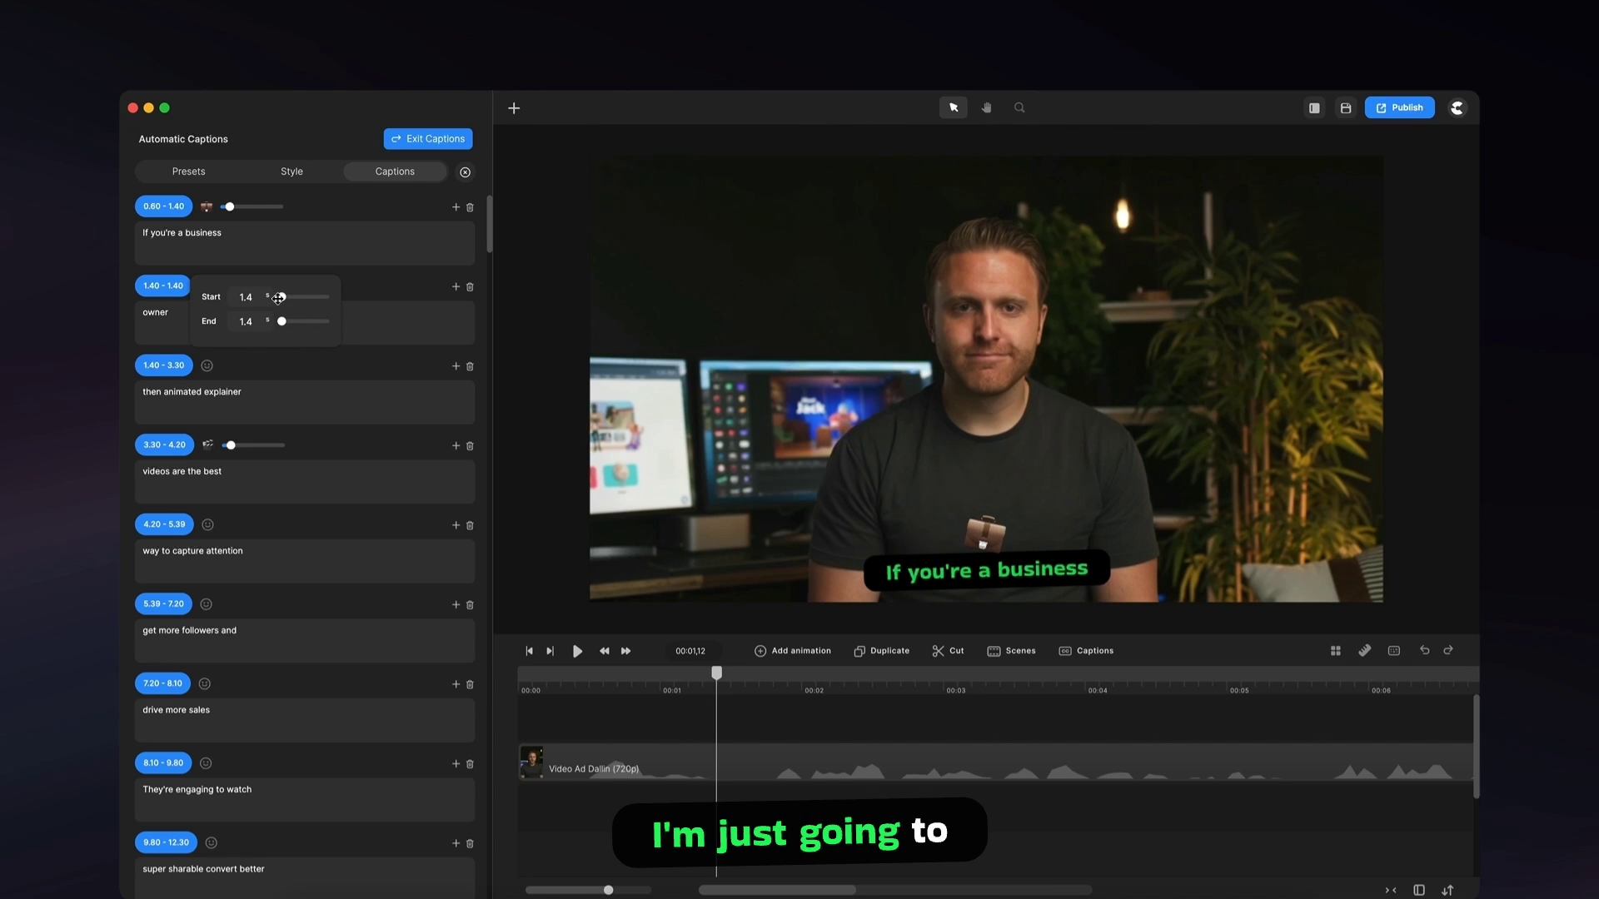
left_click(206, 207)
left_click_drag(328, 242, 309, 241)
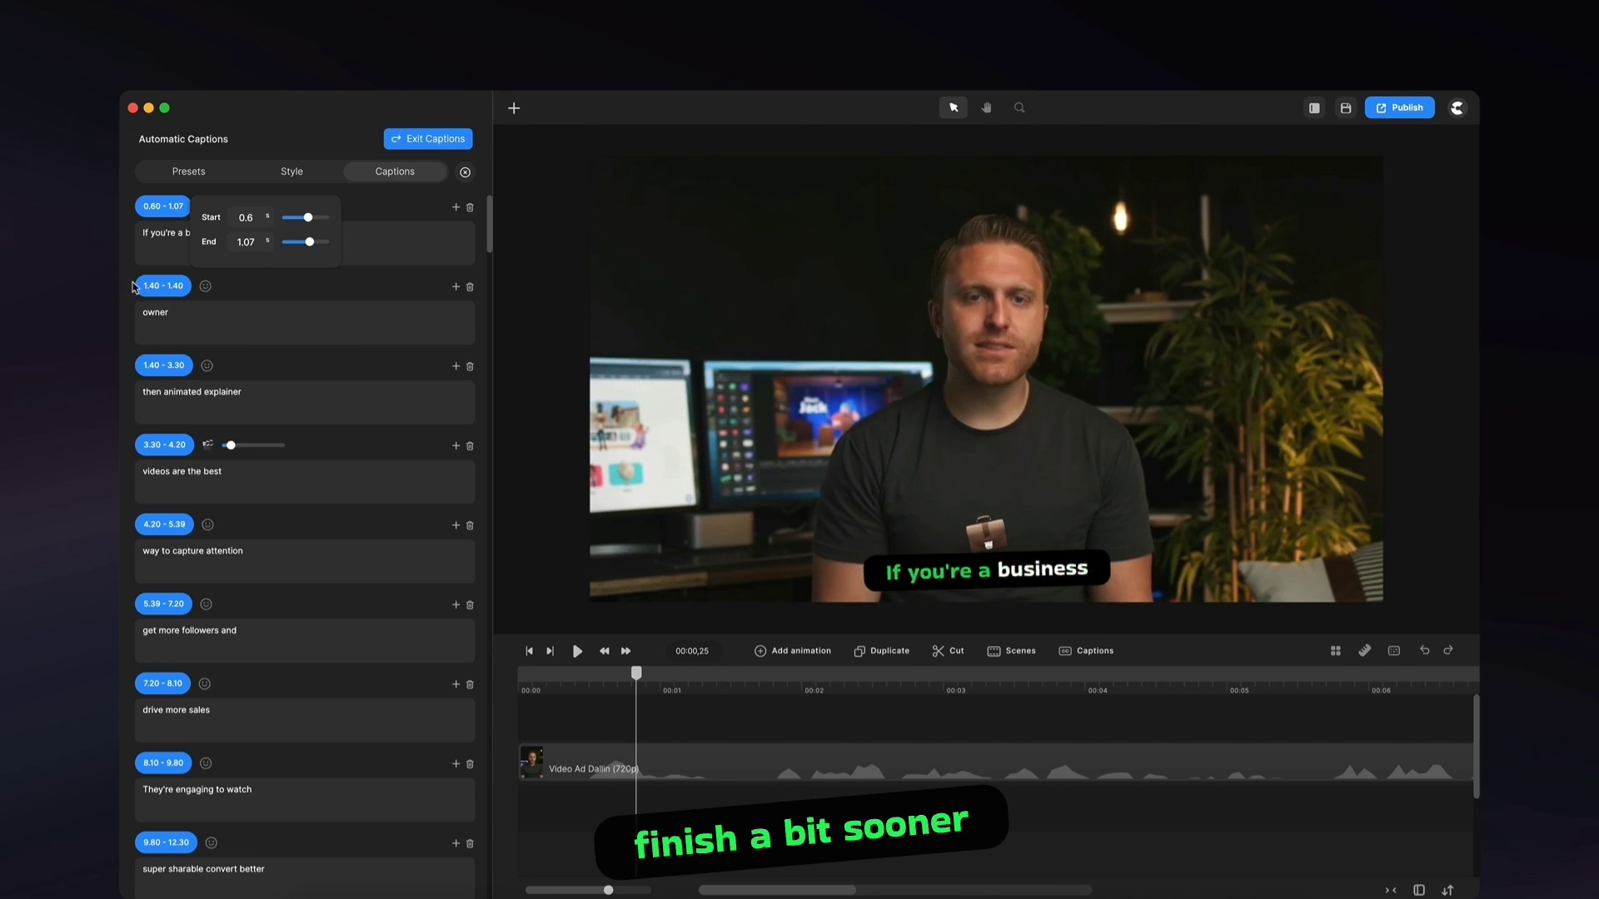
left_click(206, 286)
left_click_drag(324, 301, 246, 321)
Start 'then animated explainer' at 1.97 s and replay the opening to check the timing.
left_click(166, 367)
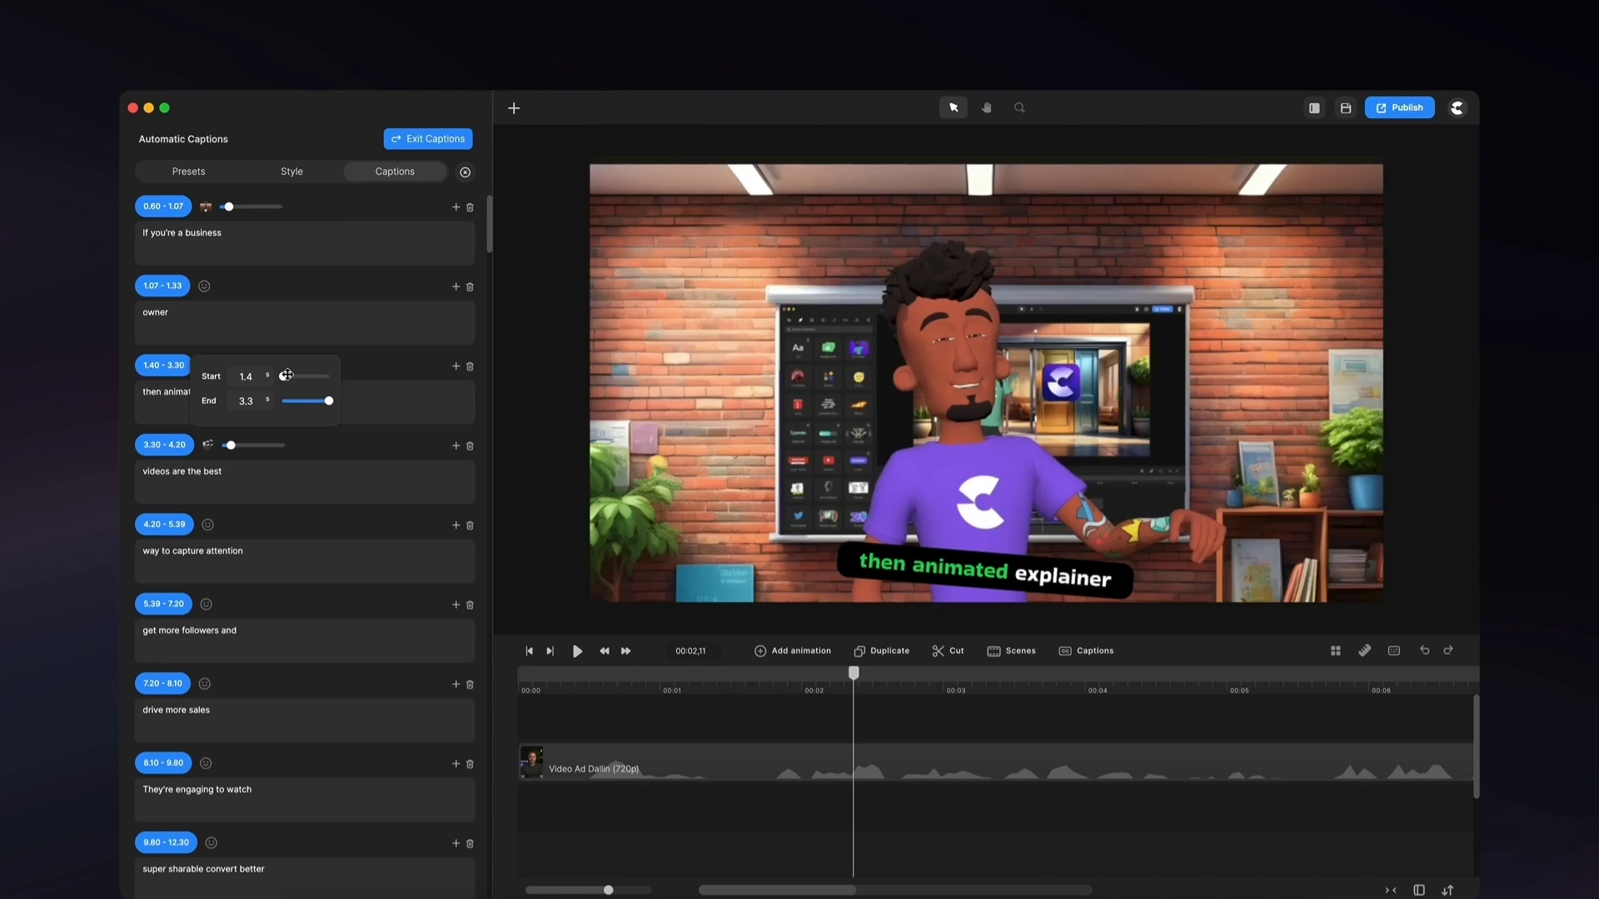
left_click_drag(286, 376, 281, 376)
left_click(577, 651)
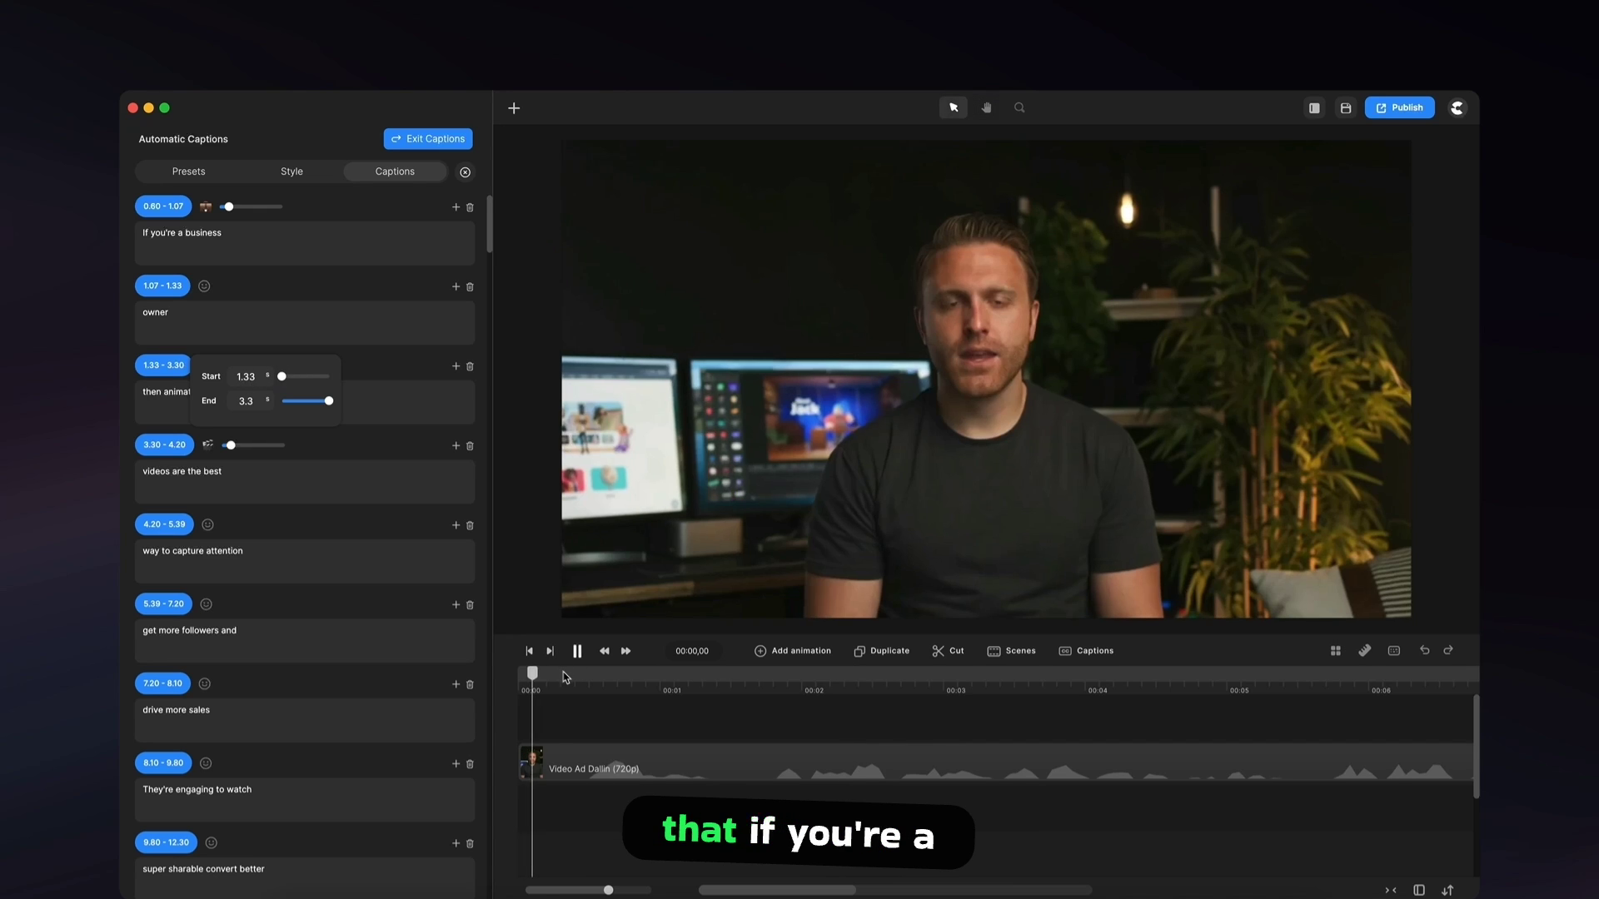
left_click(577, 651)
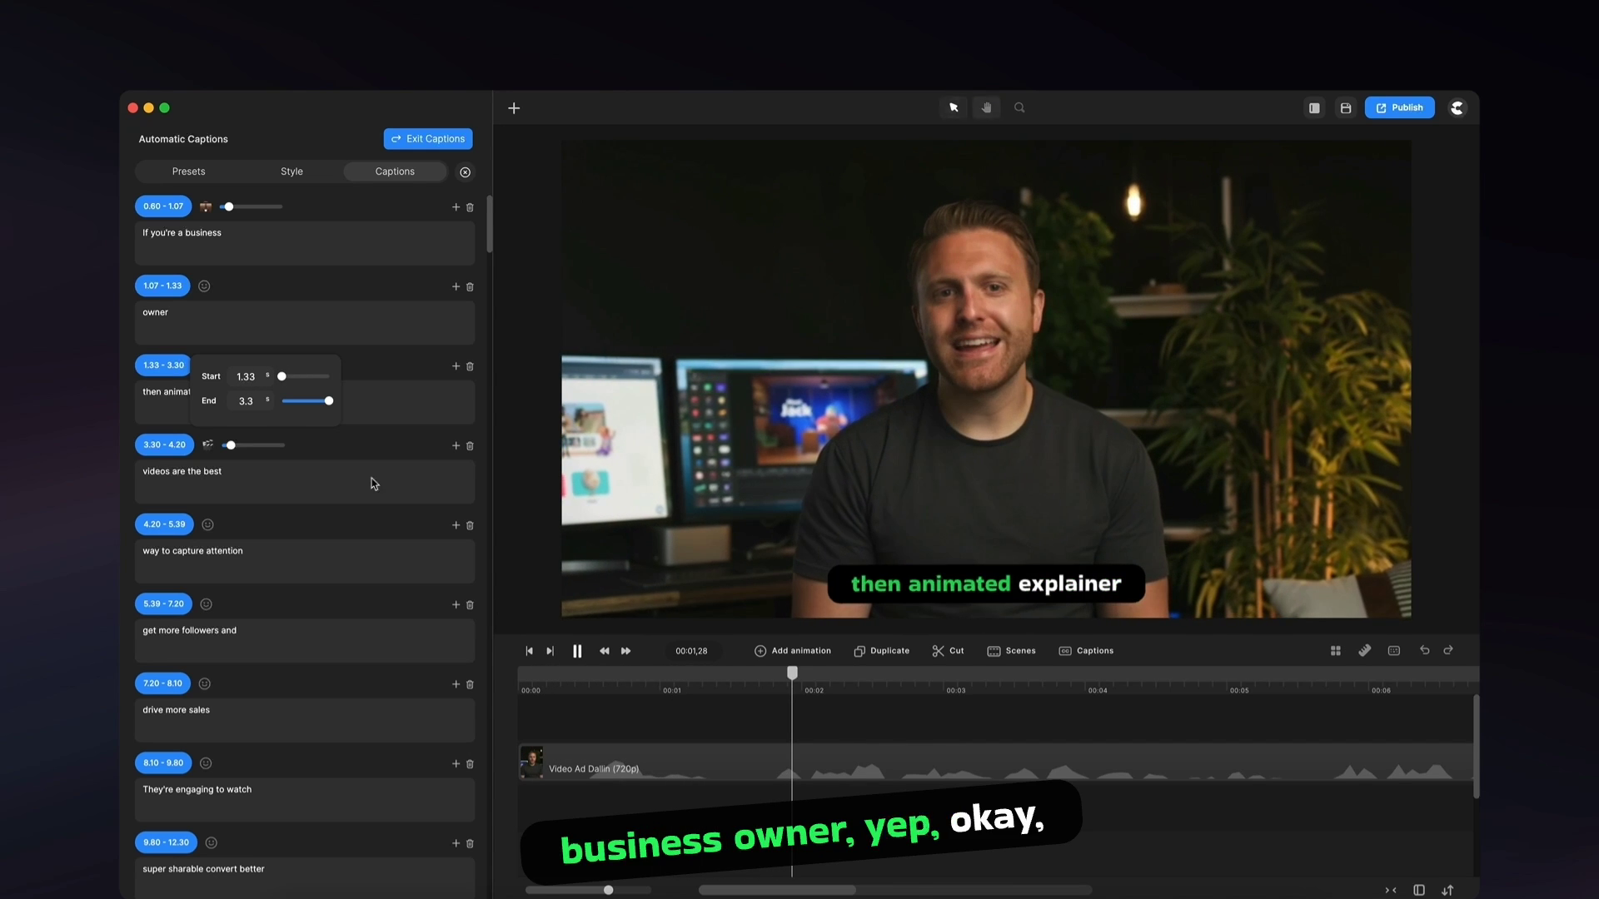
left_click(265, 331)
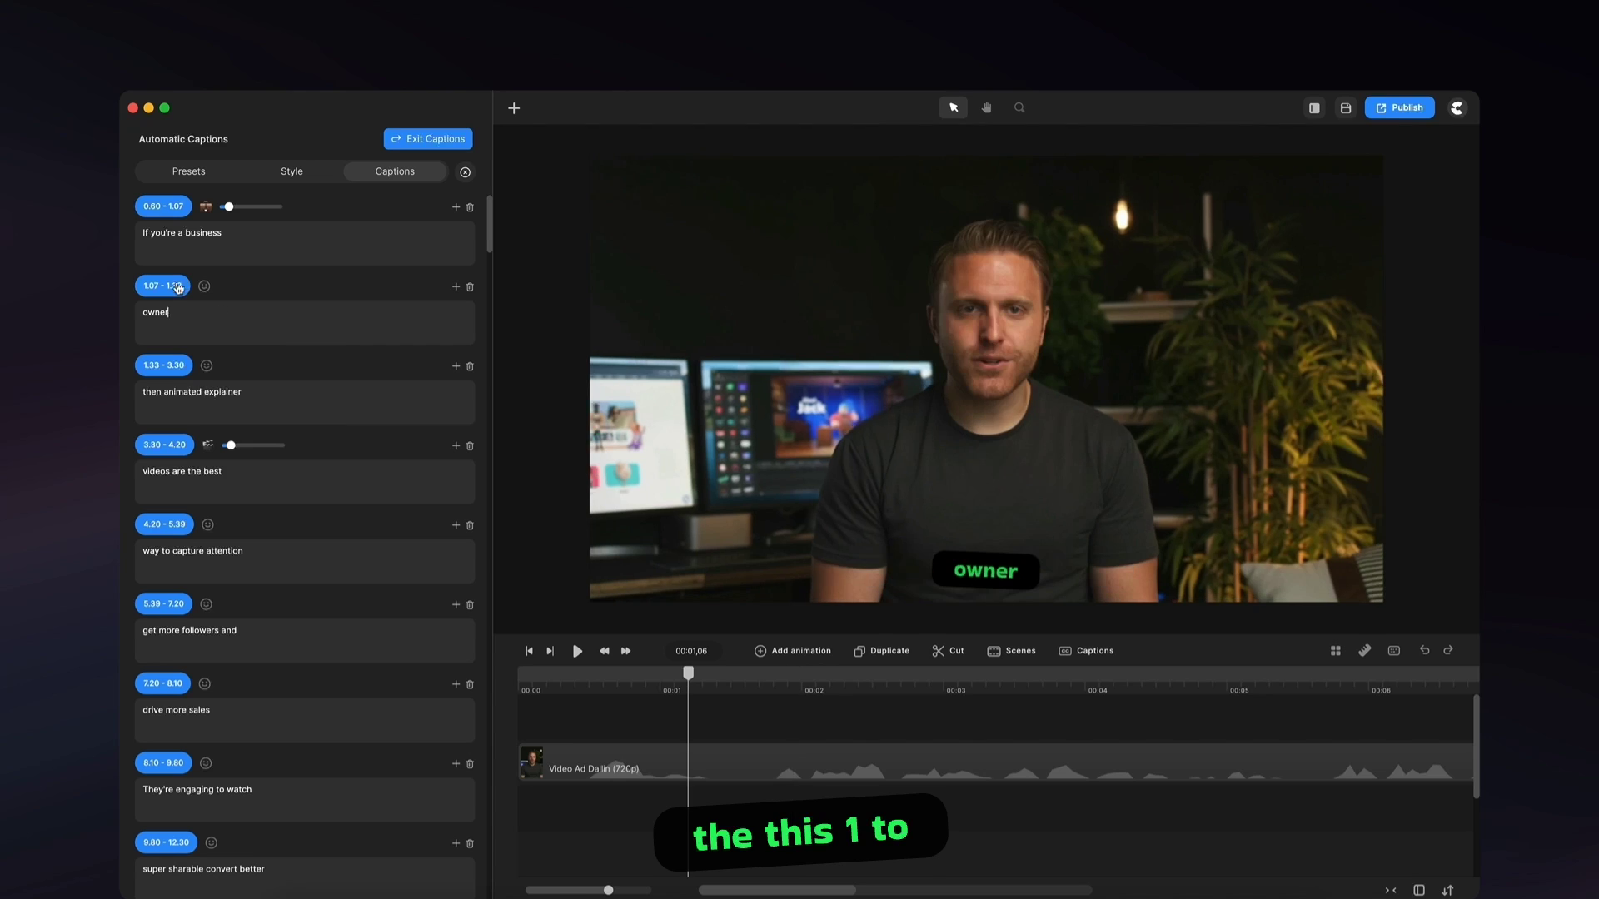
left_click(163, 365)
left_click_drag(283, 377, 300, 378)
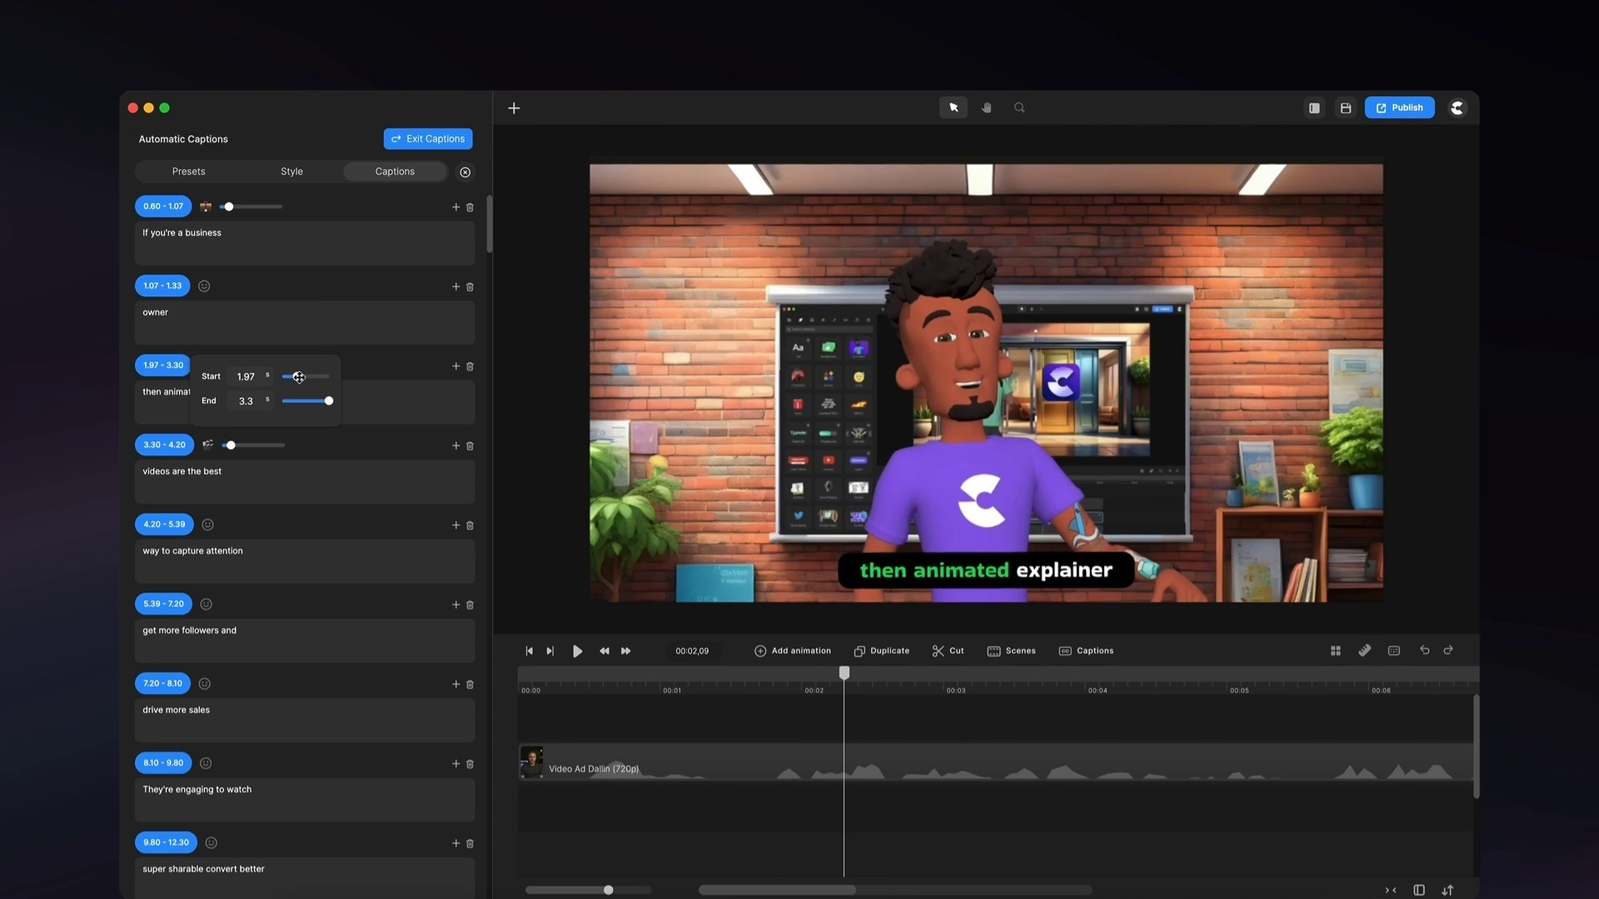
left_click(214, 321)
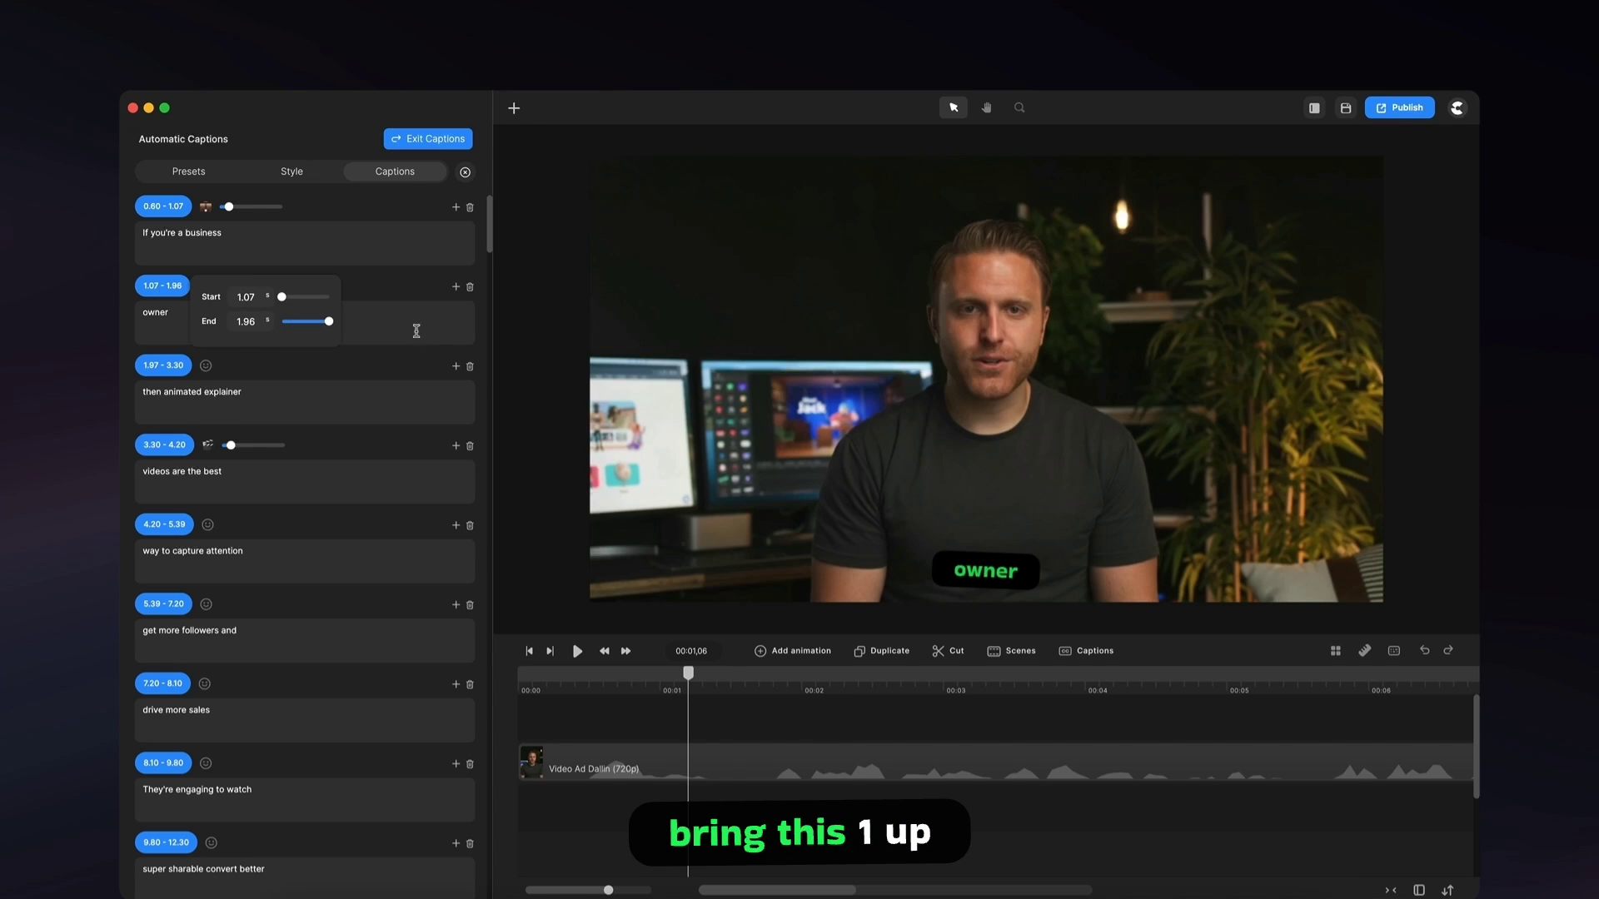
left_click(531, 650)
key("space")
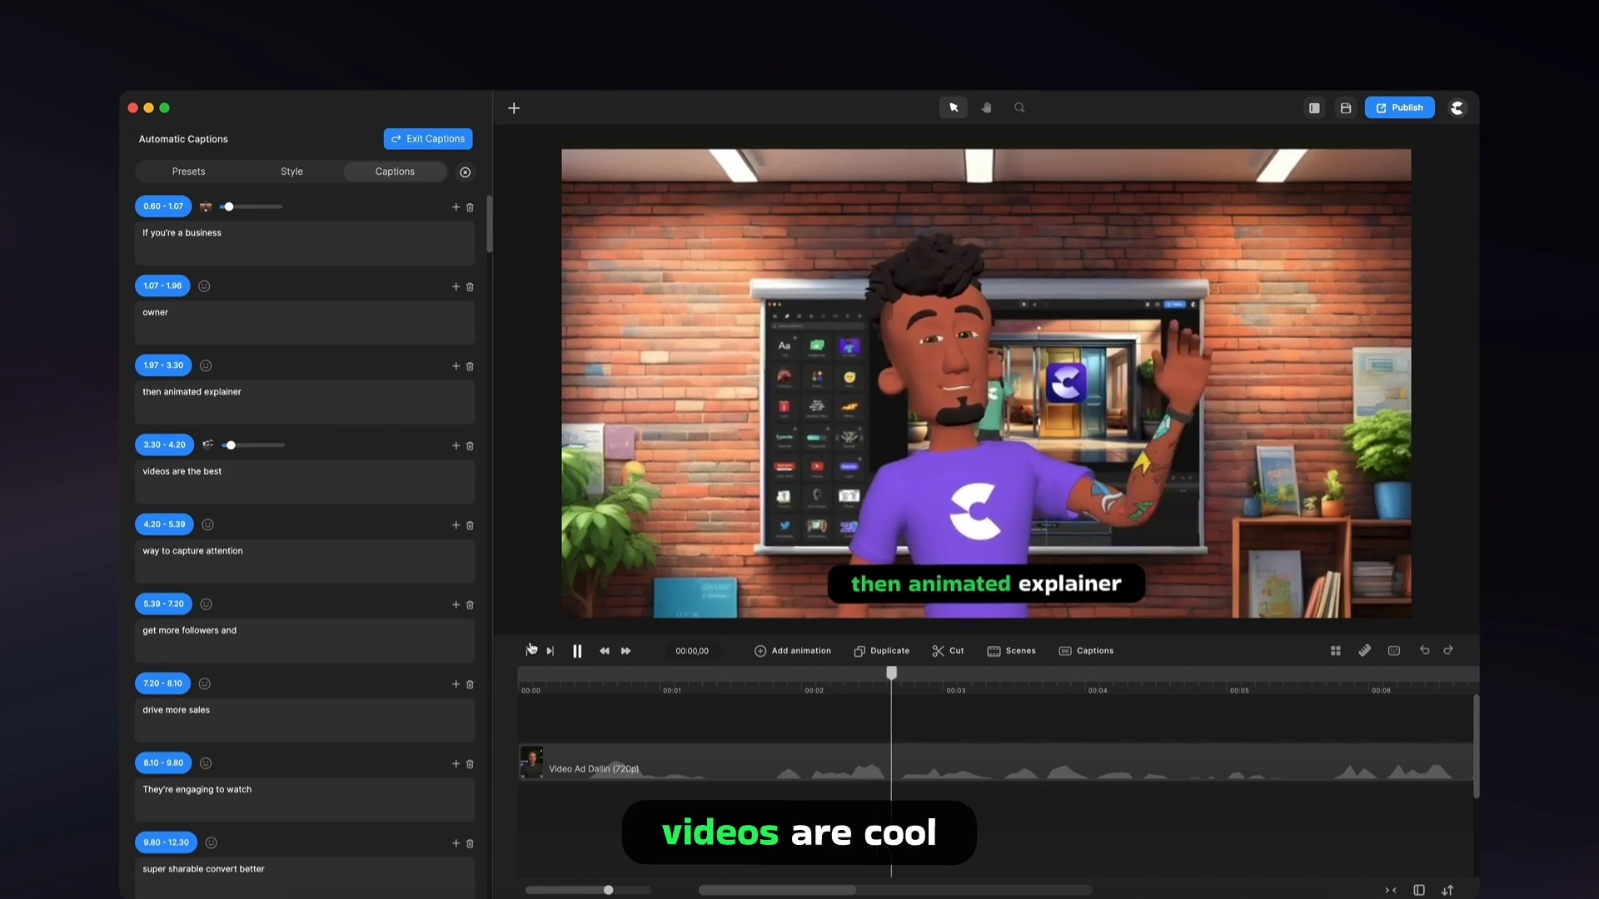
key("space")
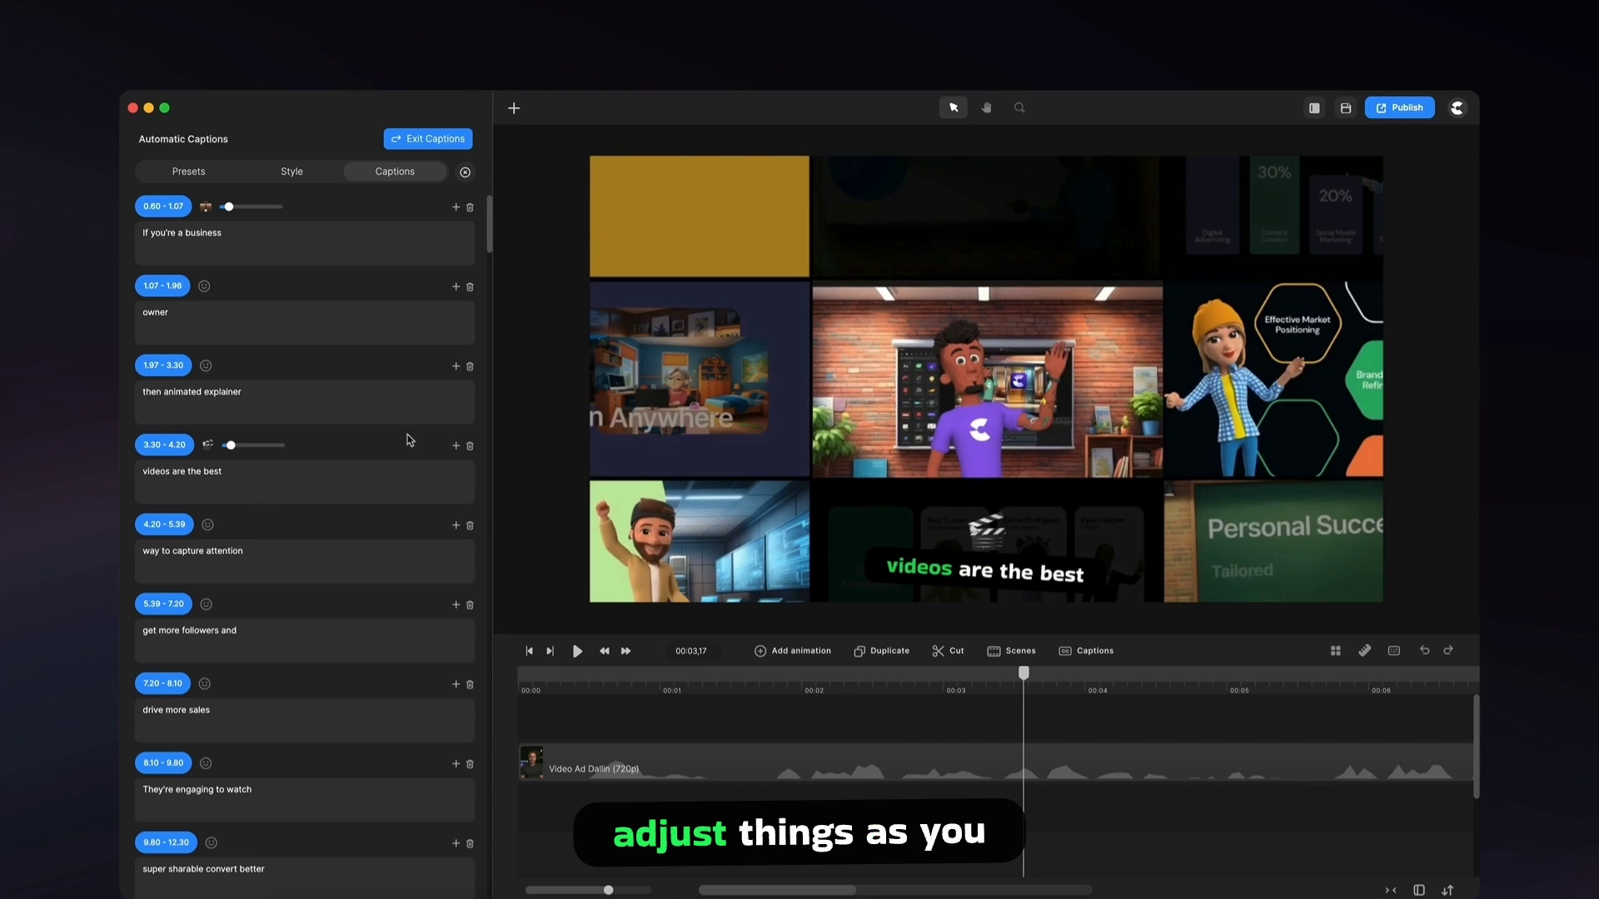
scroll(392, 421, "down", 20)
scroll(388, 417, "up", 20)
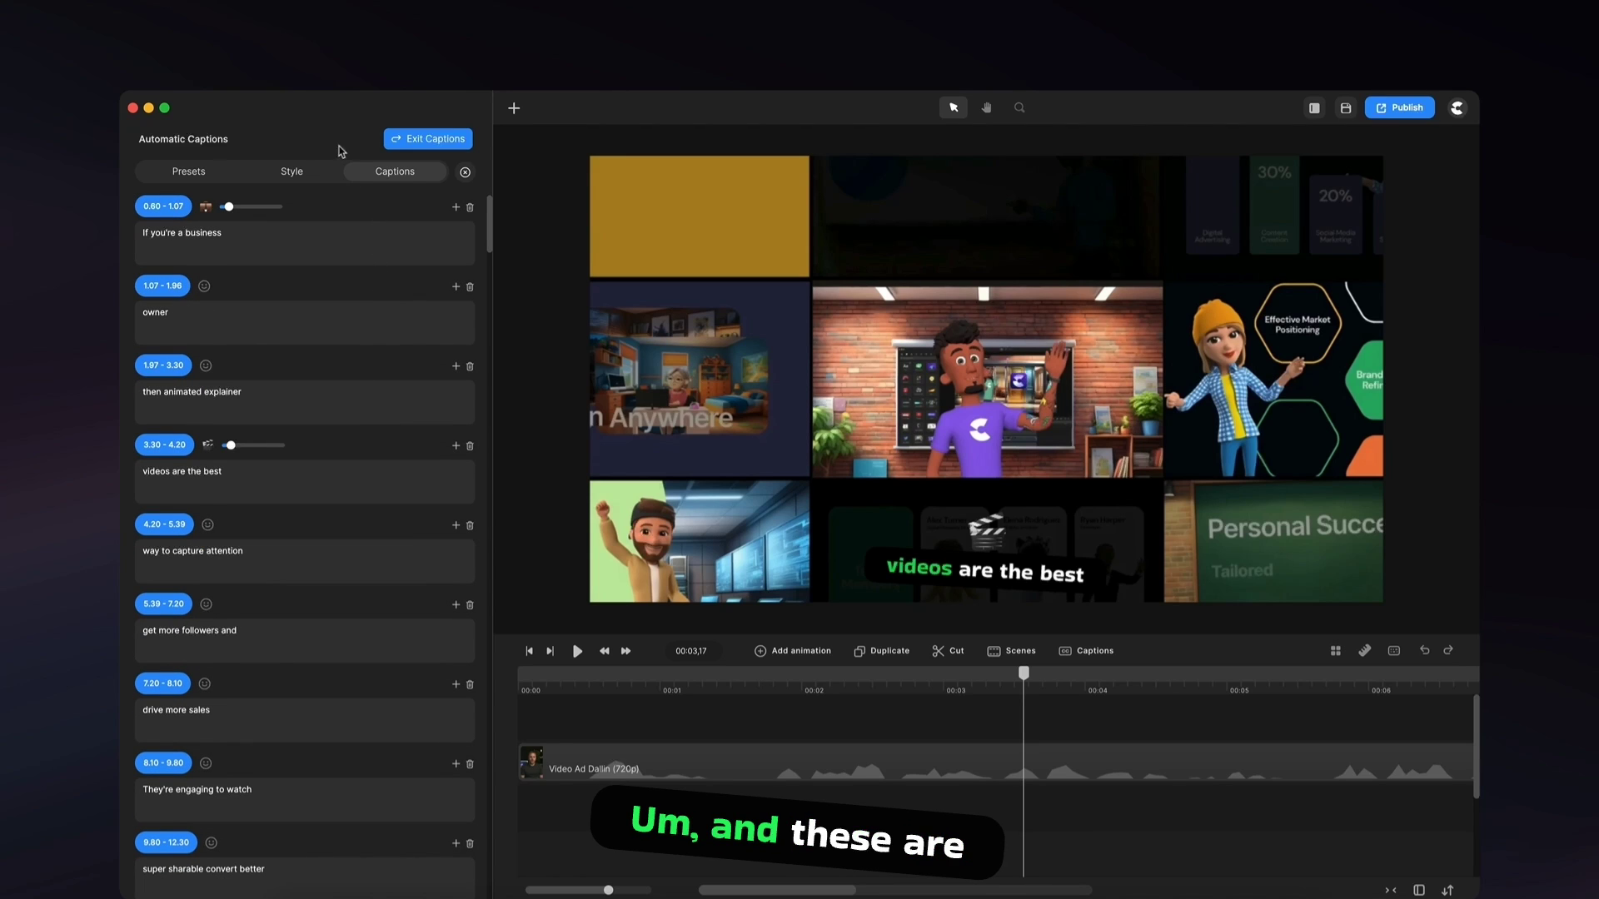
Leave caption editing and switch the project resolution from 16:9 to the Square format.
left_click(312, 170)
left_click(233, 173)
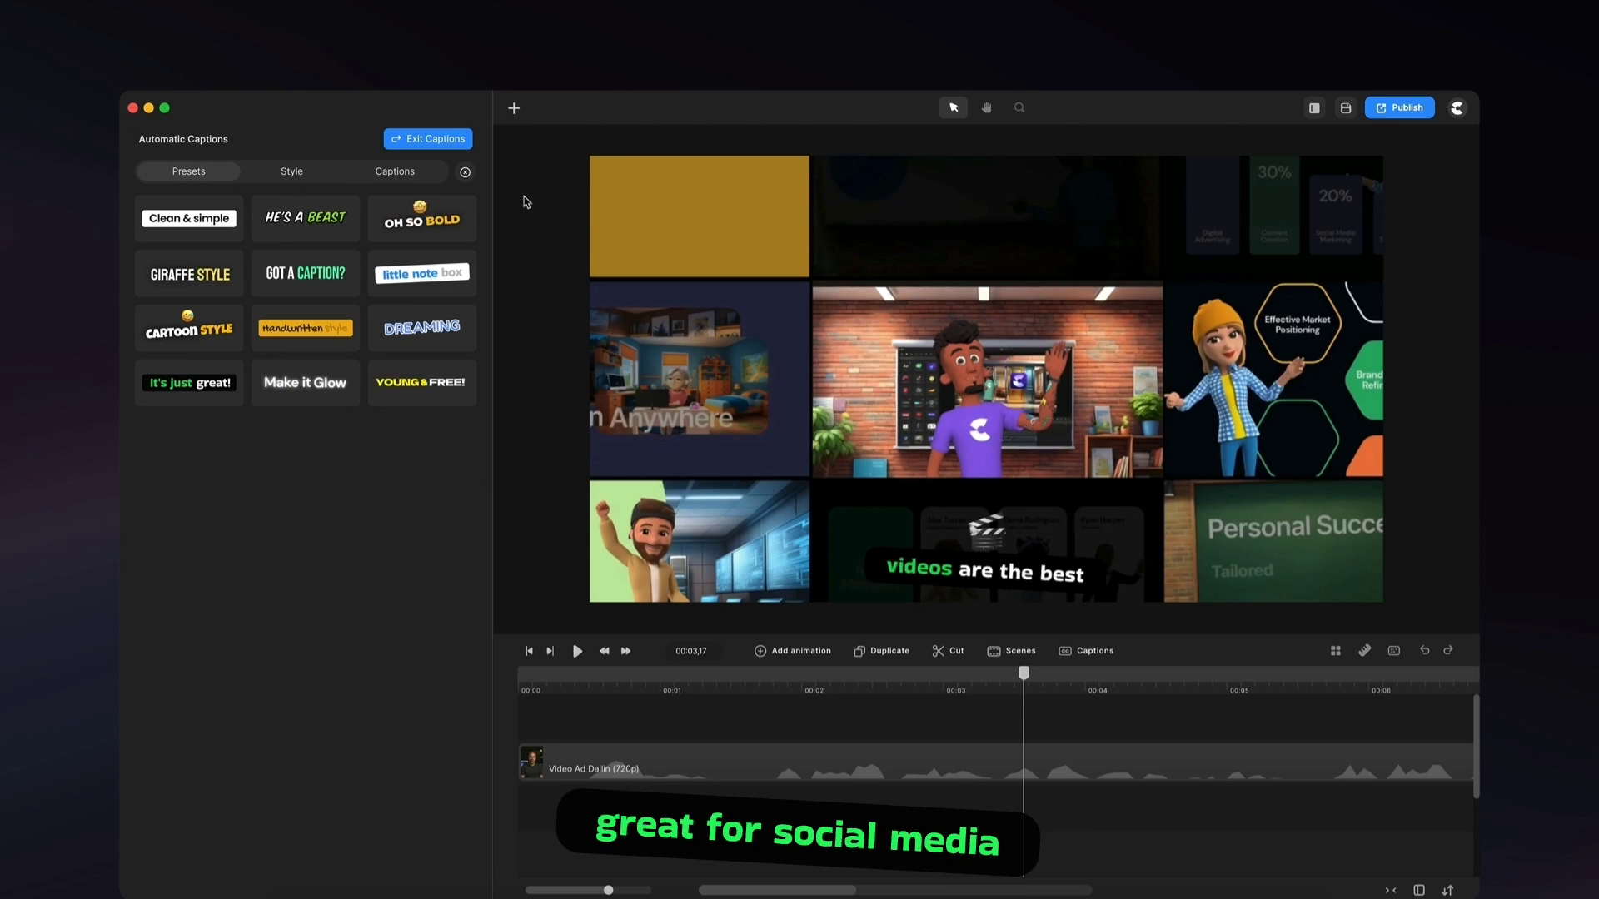
left_click(446, 140)
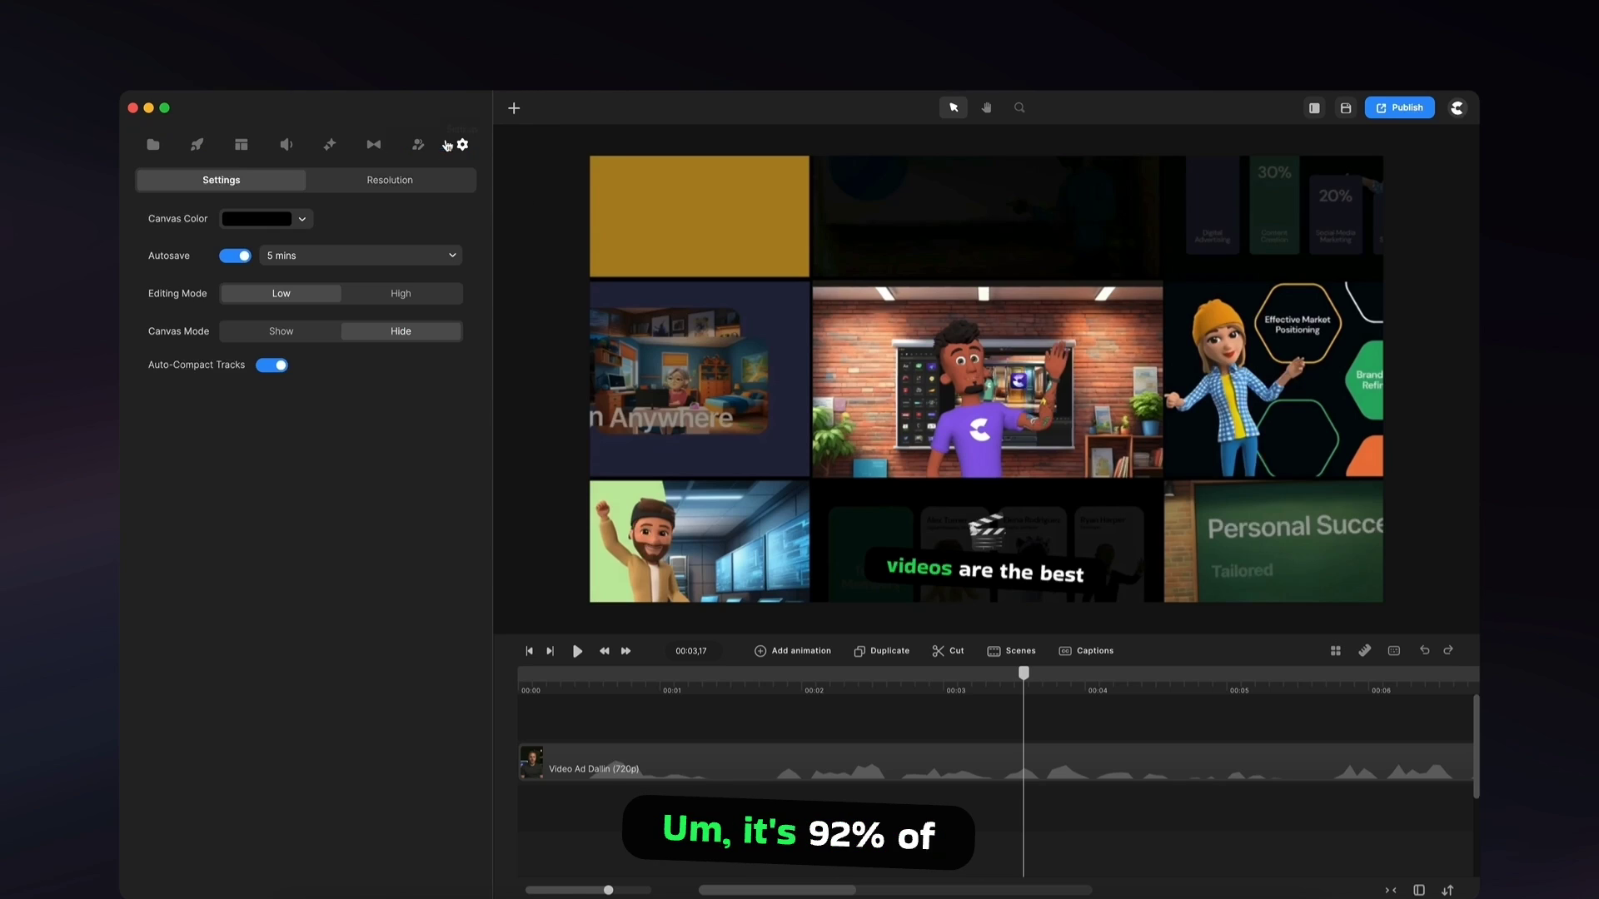
left_click(387, 182)
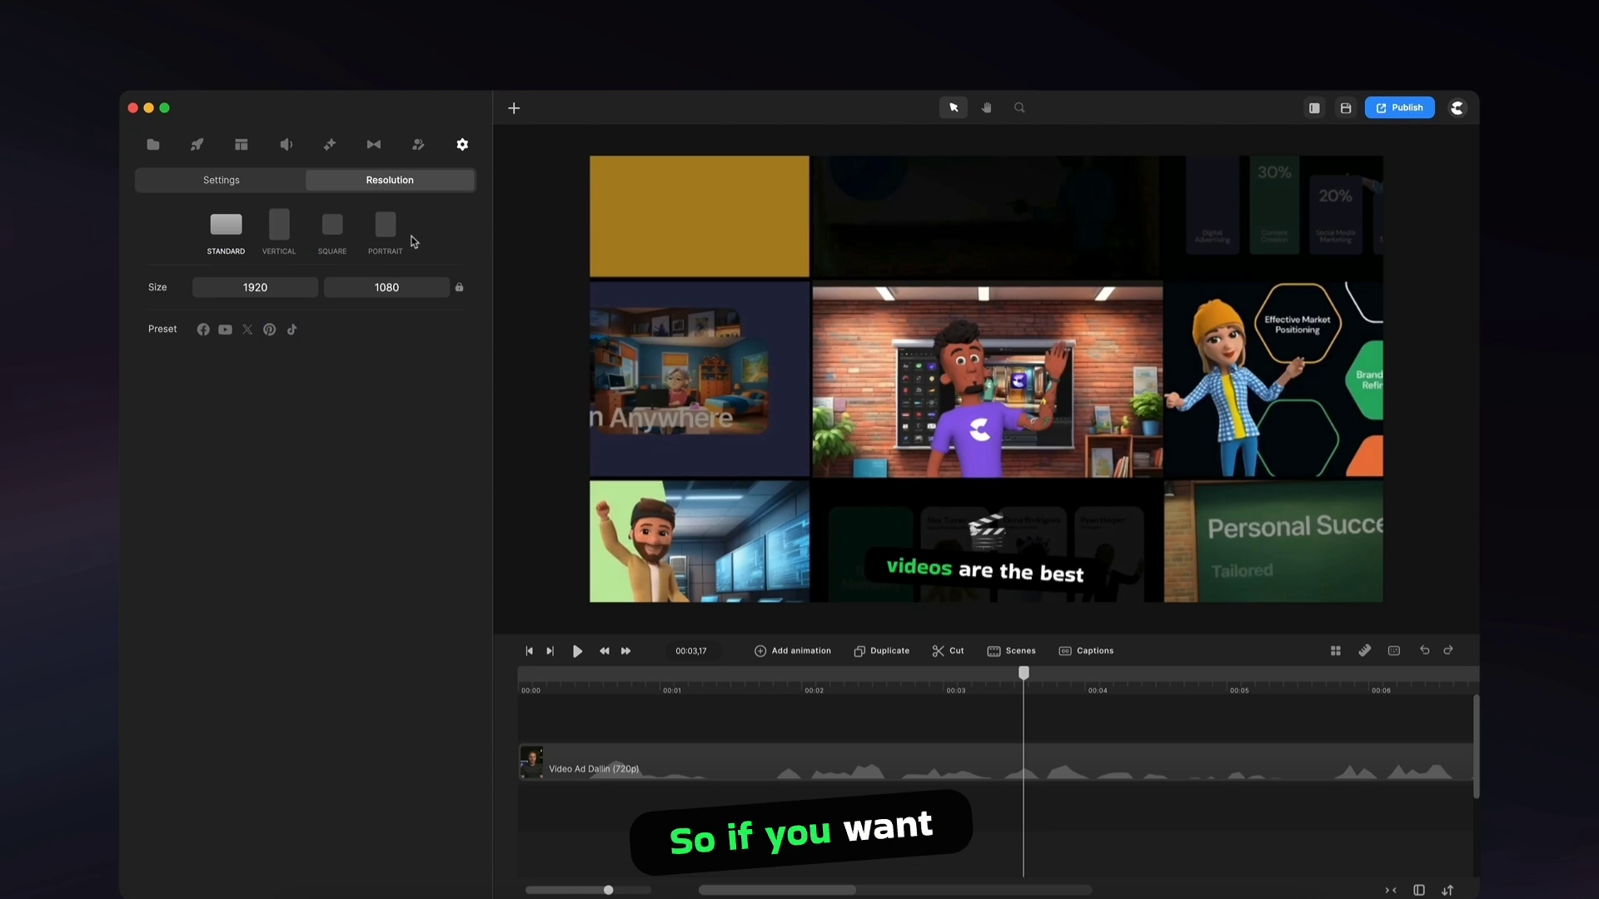
left_click(333, 225)
left_click(966, 431)
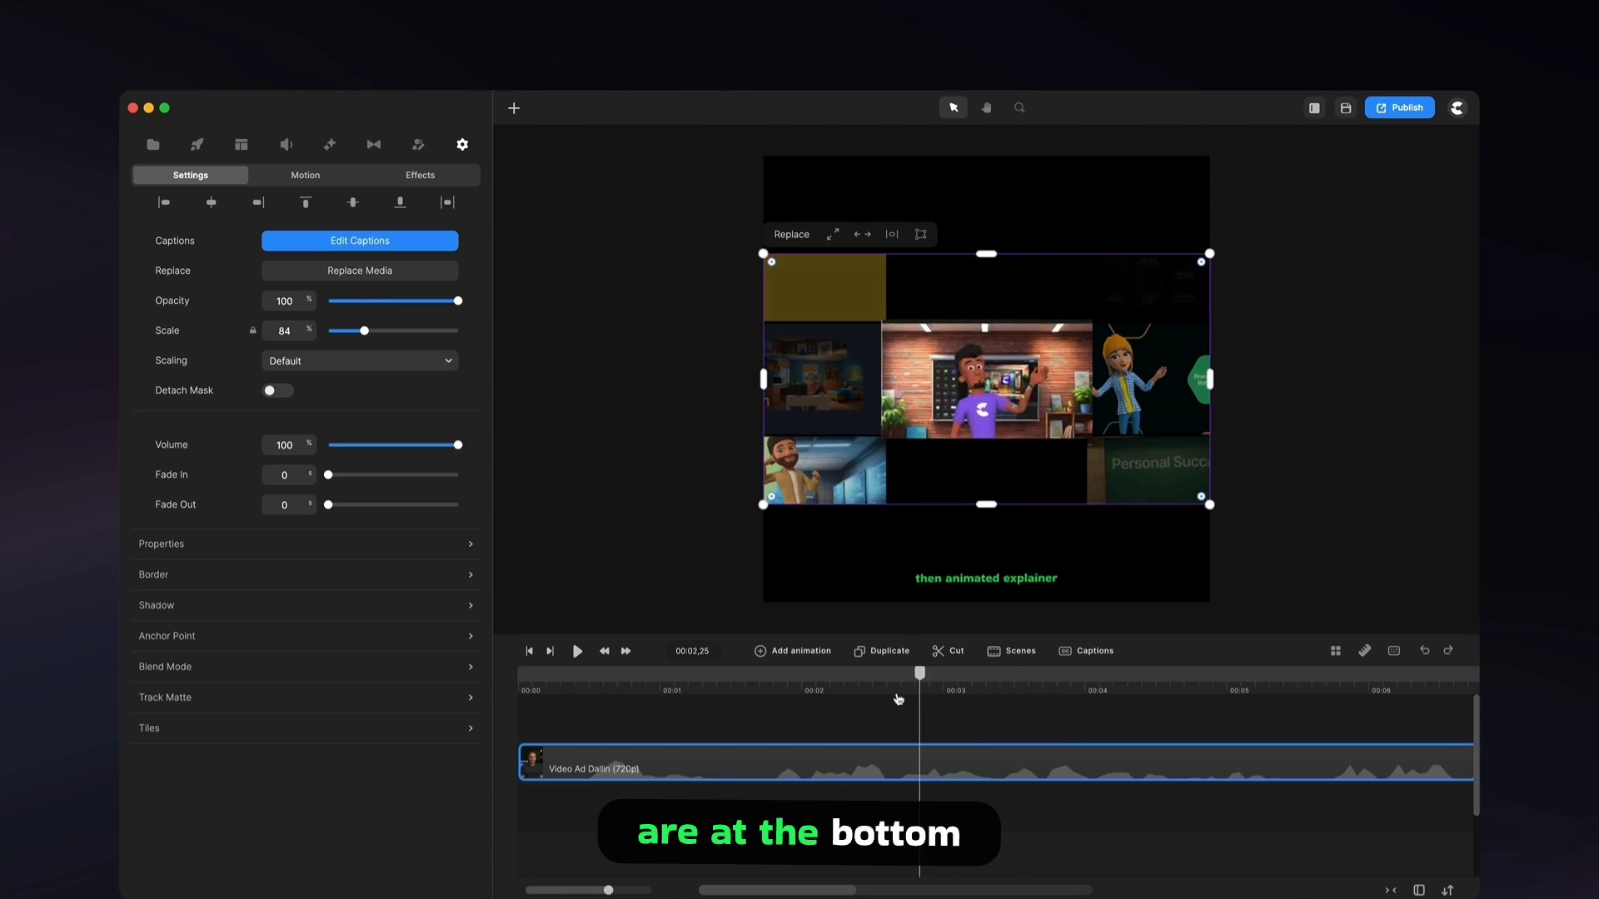
Raise the presenter clip's caption size from 35 to 95 in the Style settings.
left_click(508, 318)
left_click(832, 350)
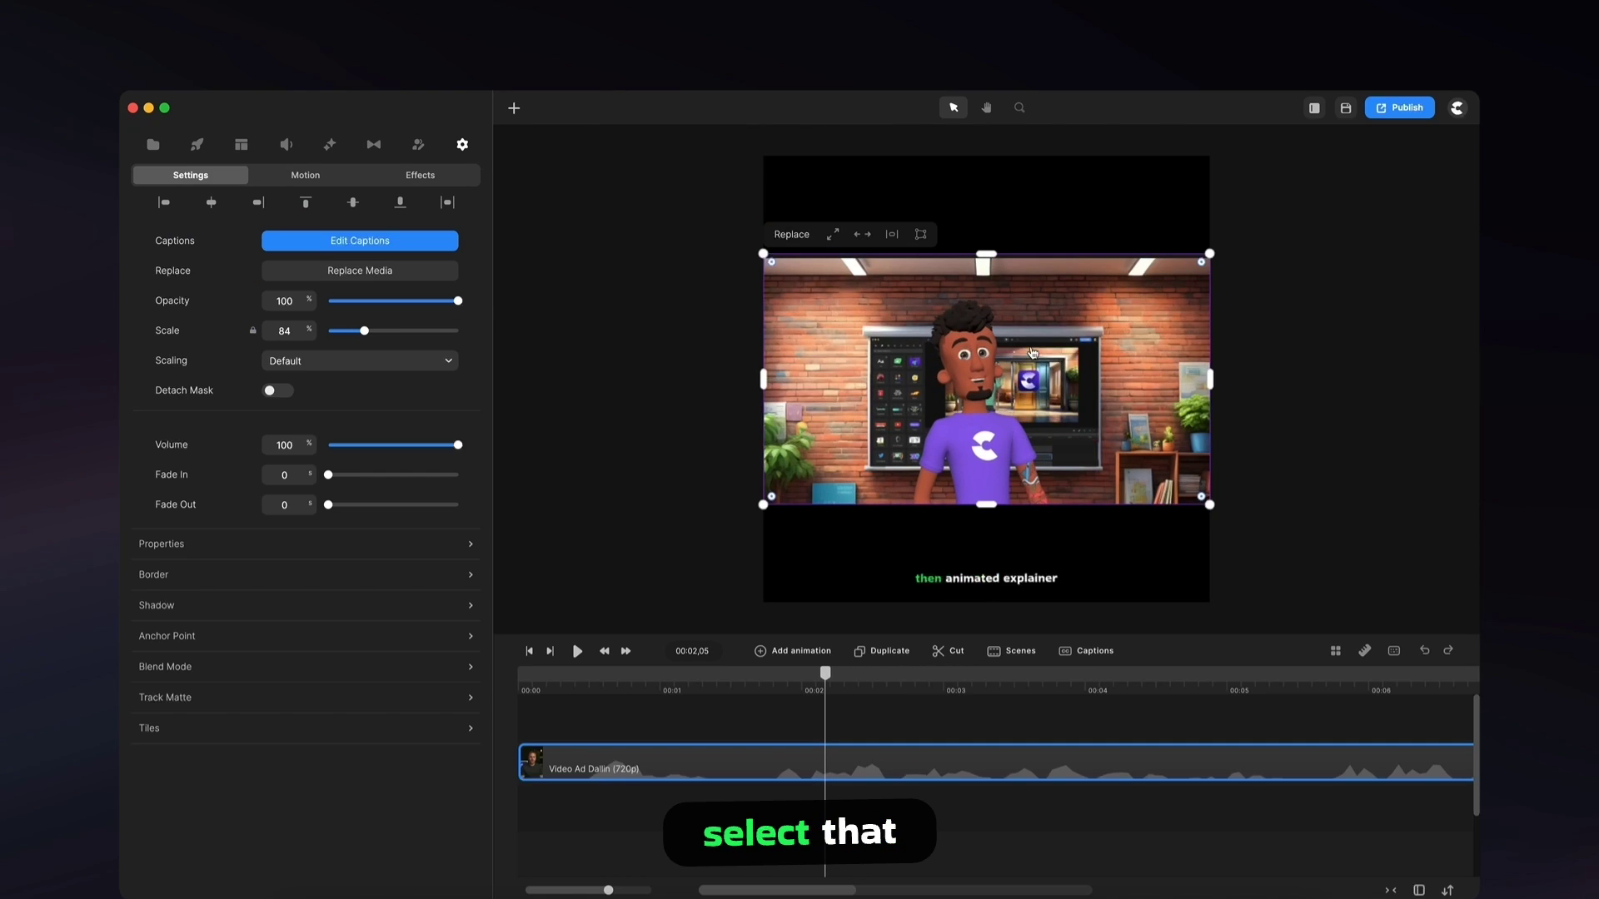
left_click(399, 241)
left_click(293, 171)
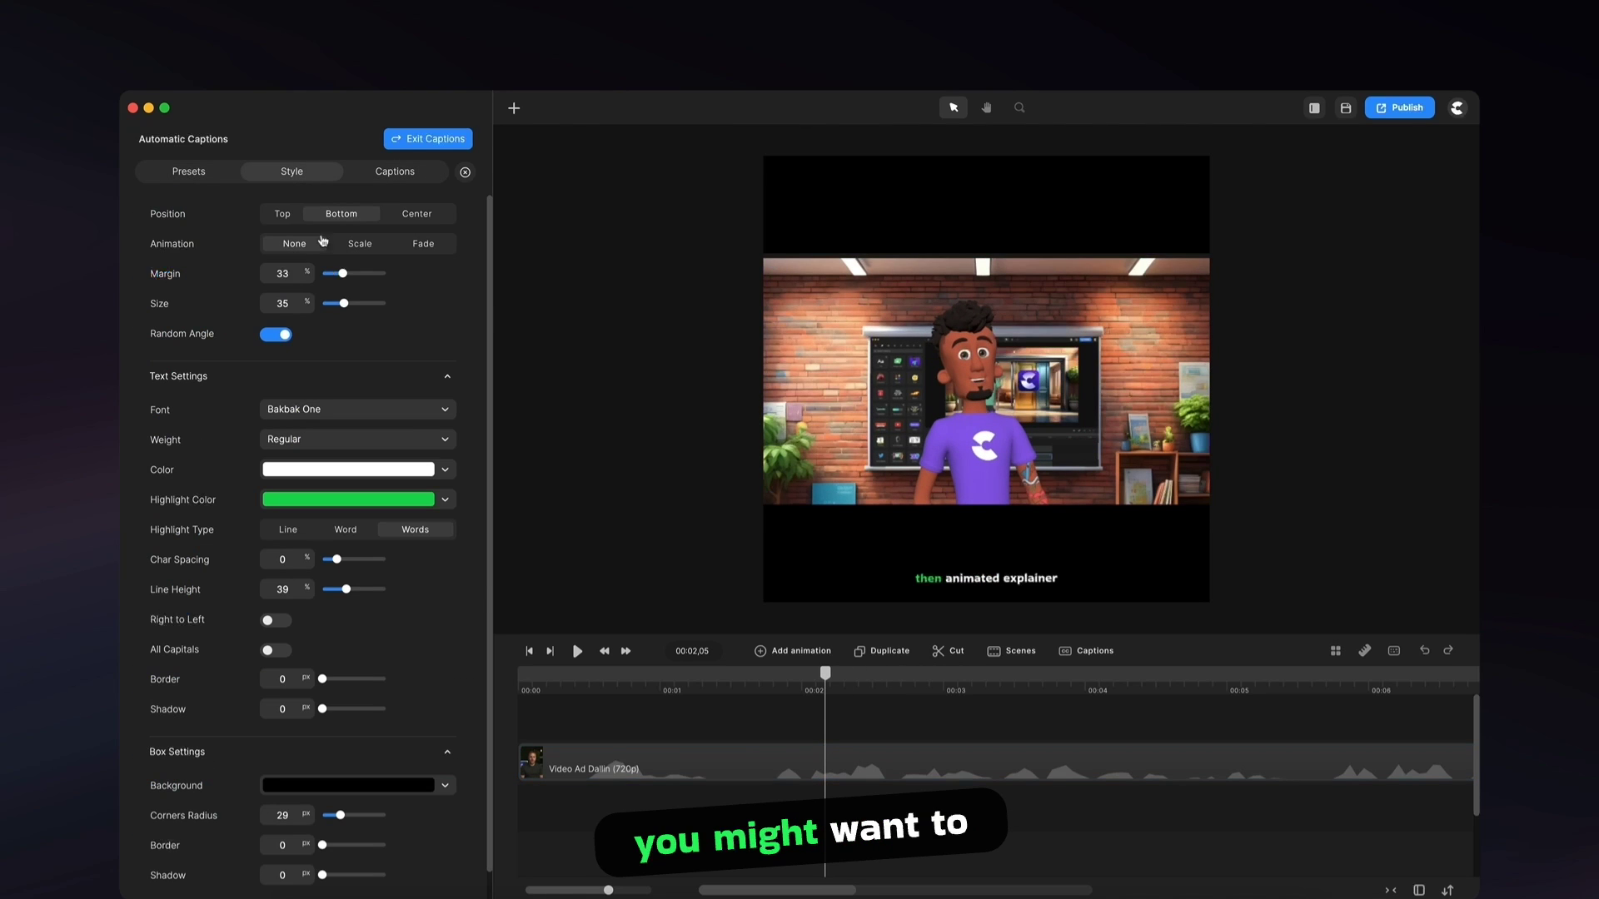
mouse_move(344, 305)
left_mouse_down()
mouse_move(382, 304)
mouse_move(347, 282)
left_mouse_up()
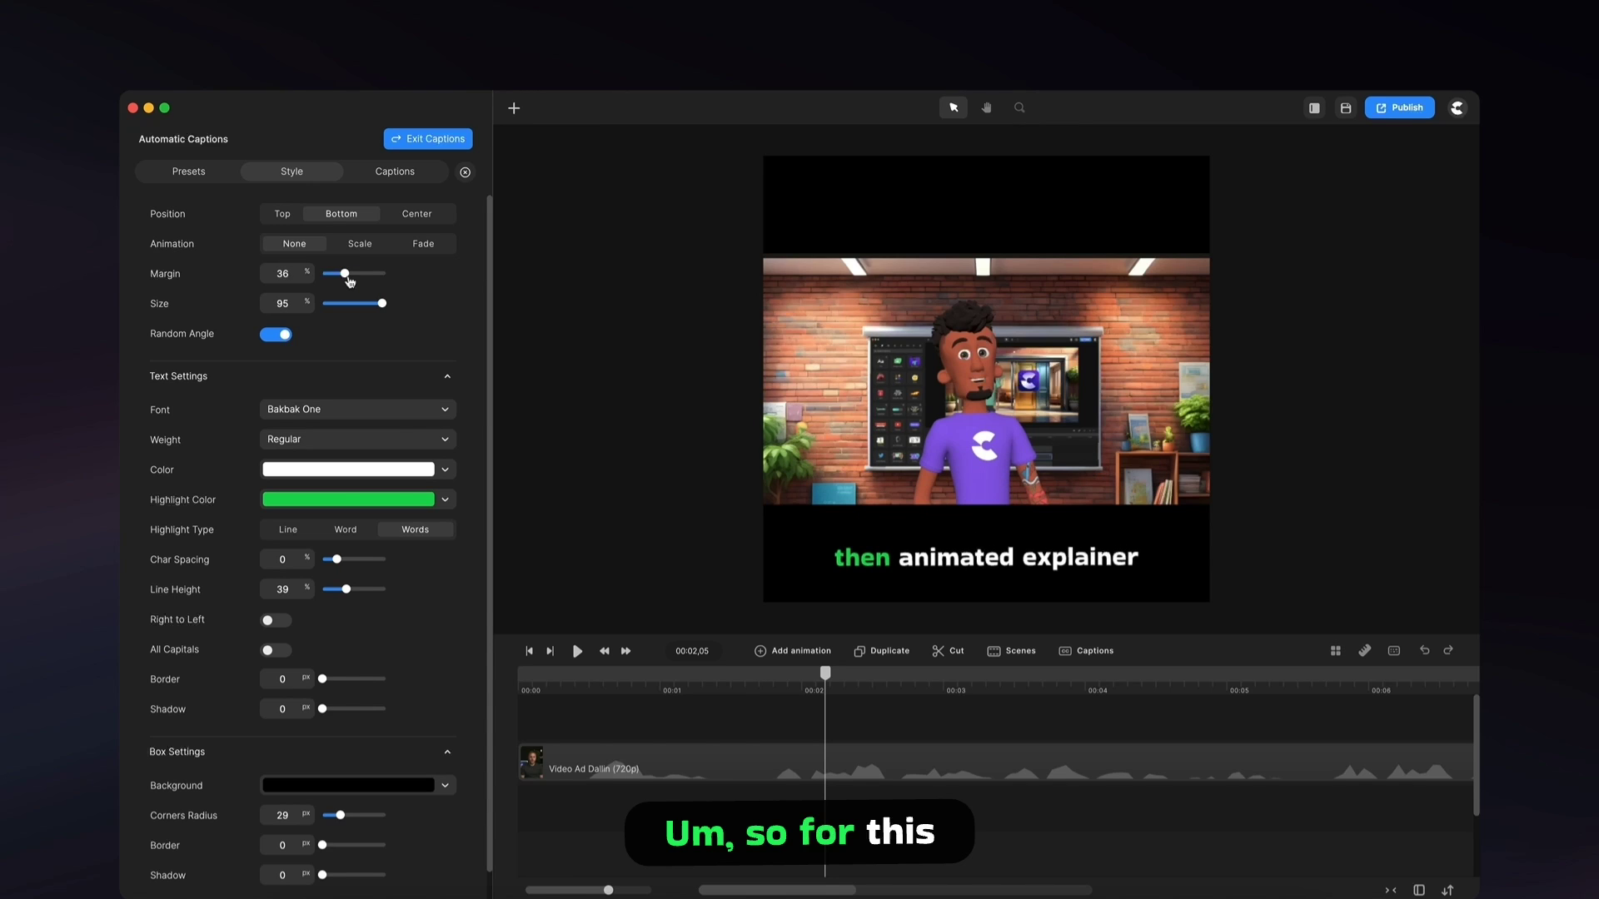
left_click(427, 138)
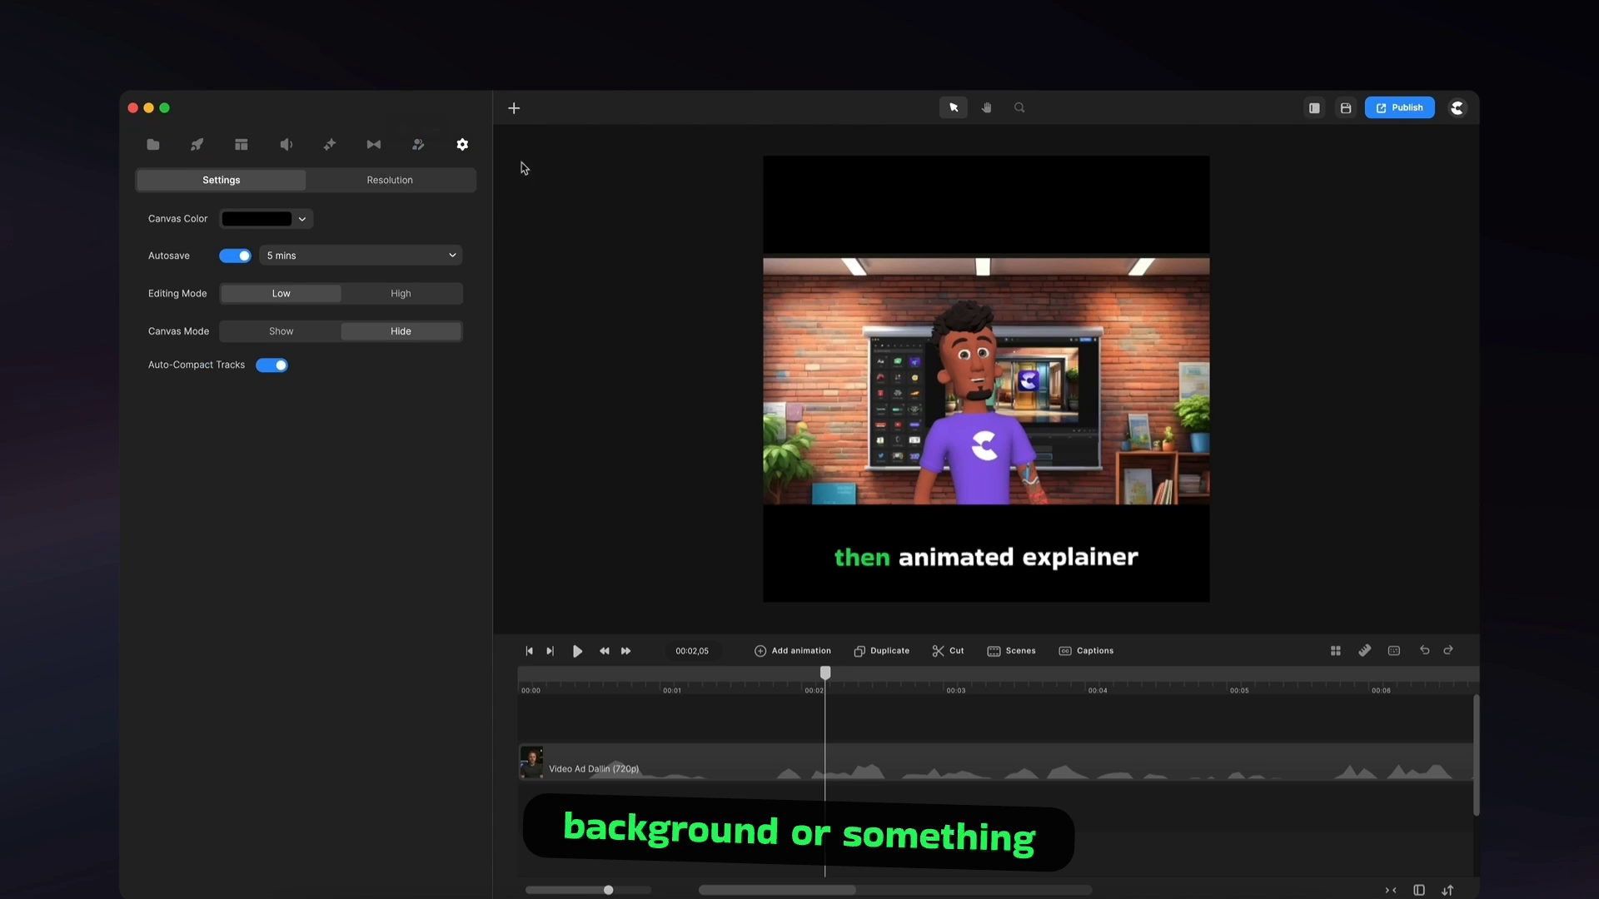
Add the red-car street-scene image from Elements as a background track below the video.
left_click(250, 154)
left_click(196, 145)
left_click(302, 240)
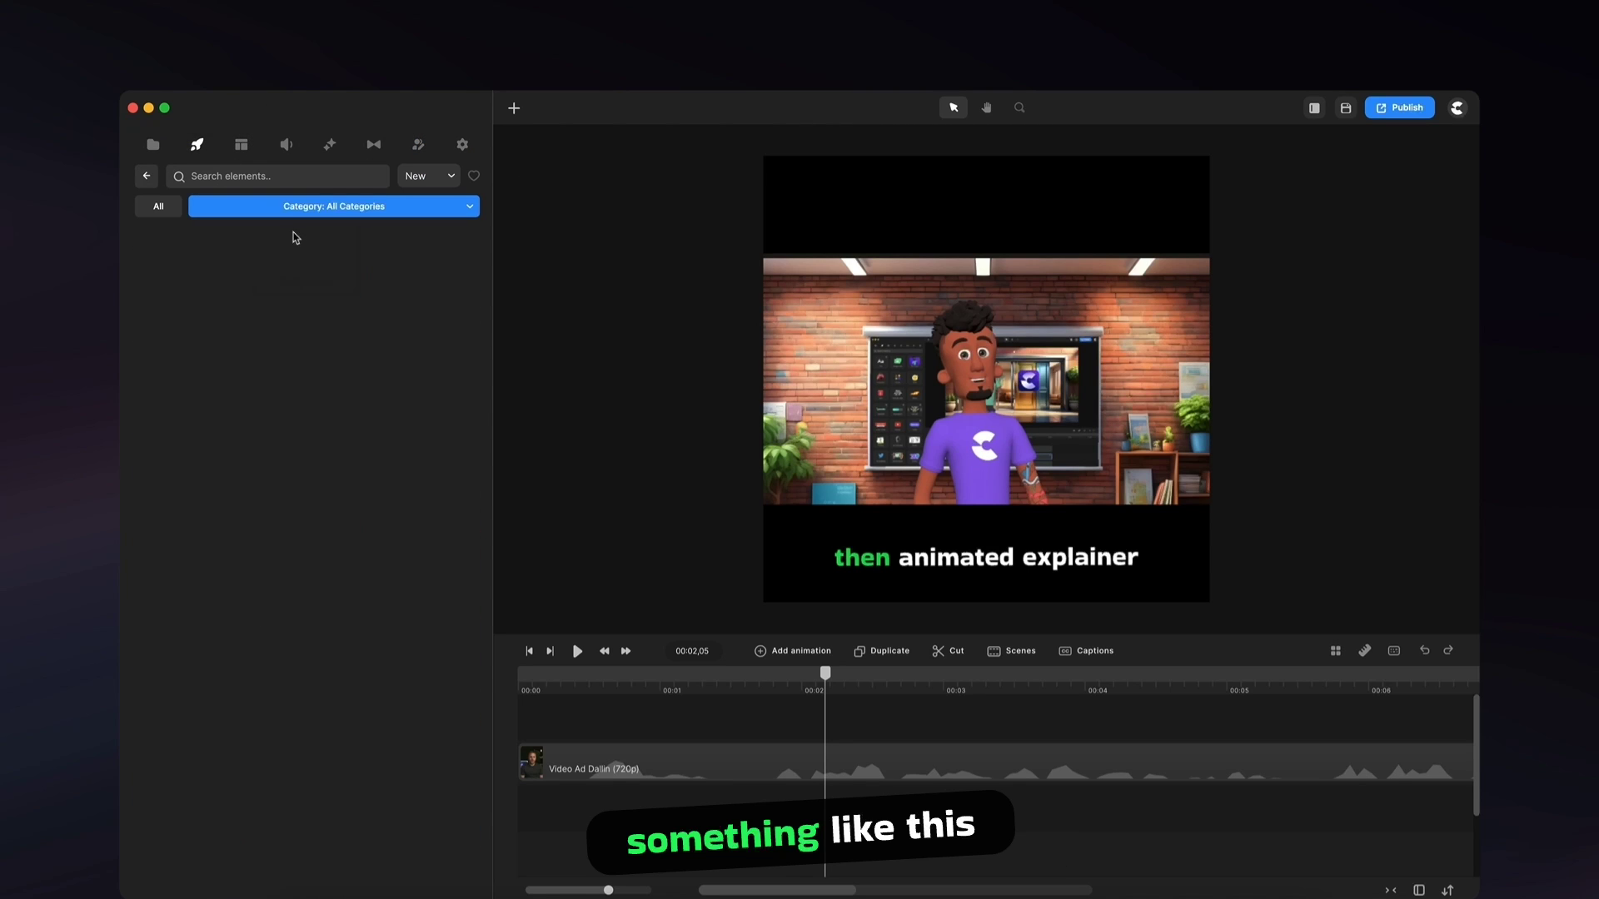
left_click_drag(218, 641, 544, 814)
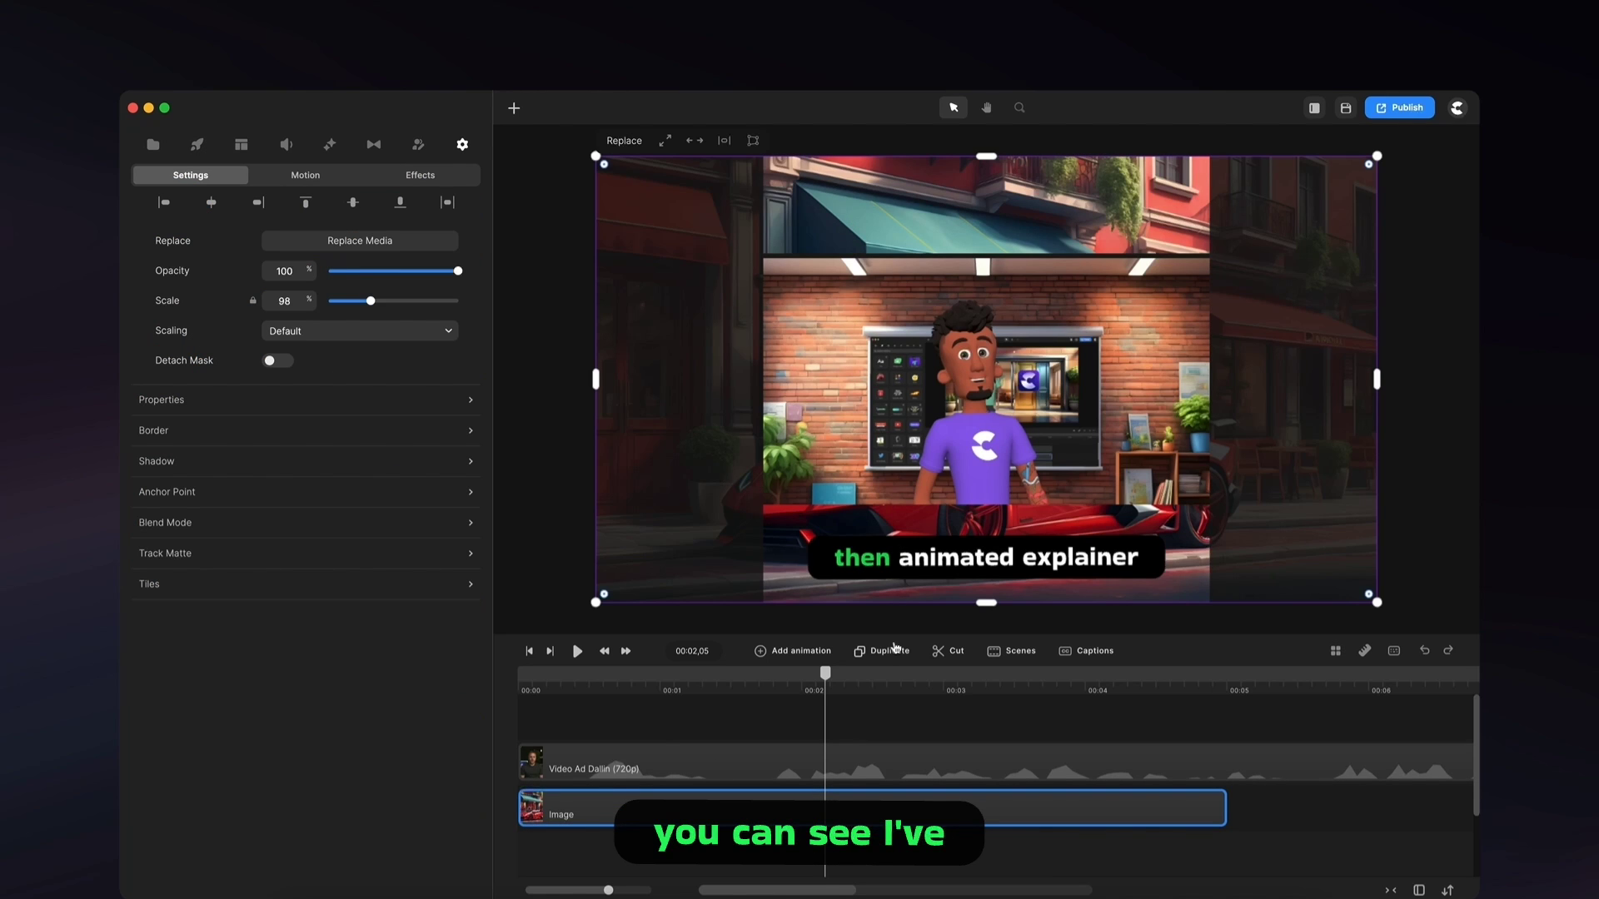
Enlarge the street image to cover the square canvas and rewind the preview to the start.
scroll(1083, 716, "down", 3)
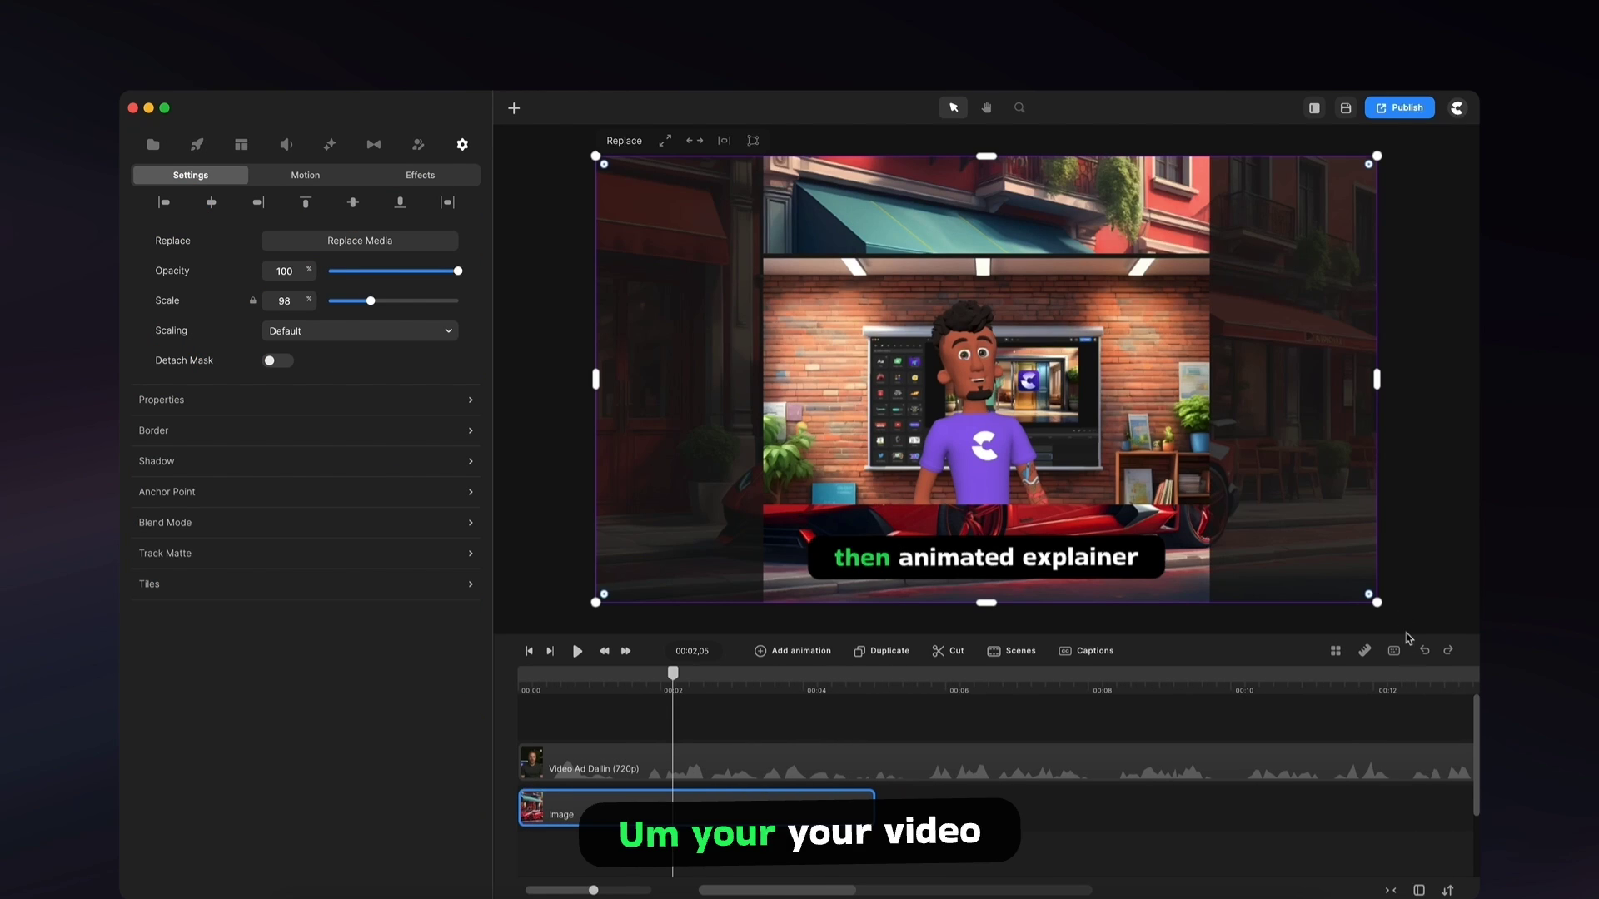
left_click_drag(1382, 606, 1442, 634)
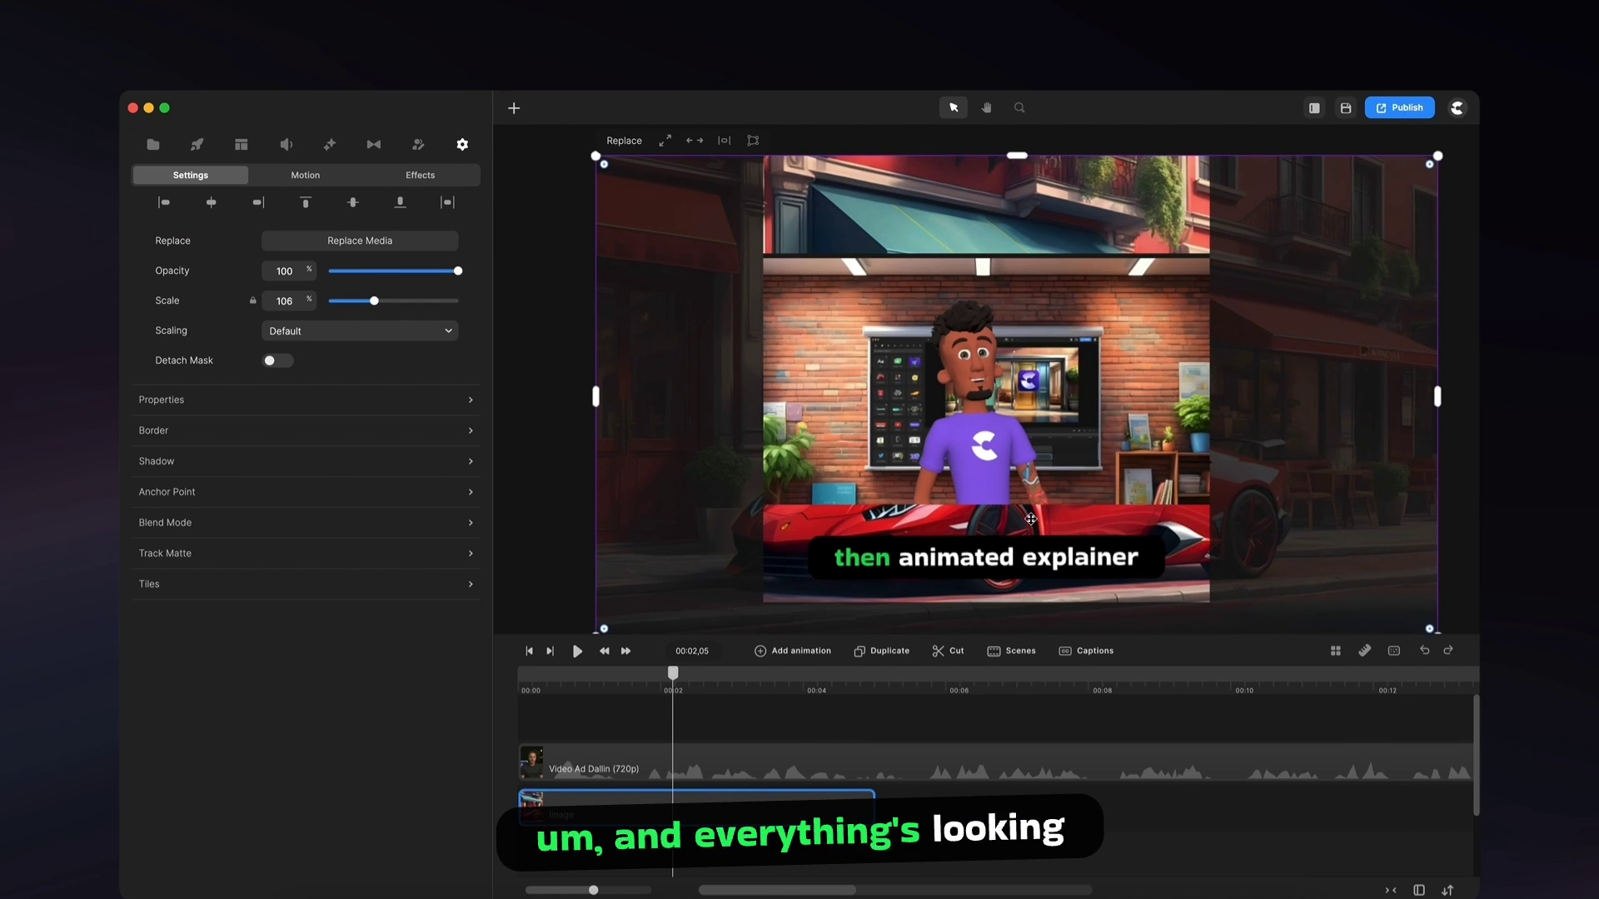
left_click(716, 762)
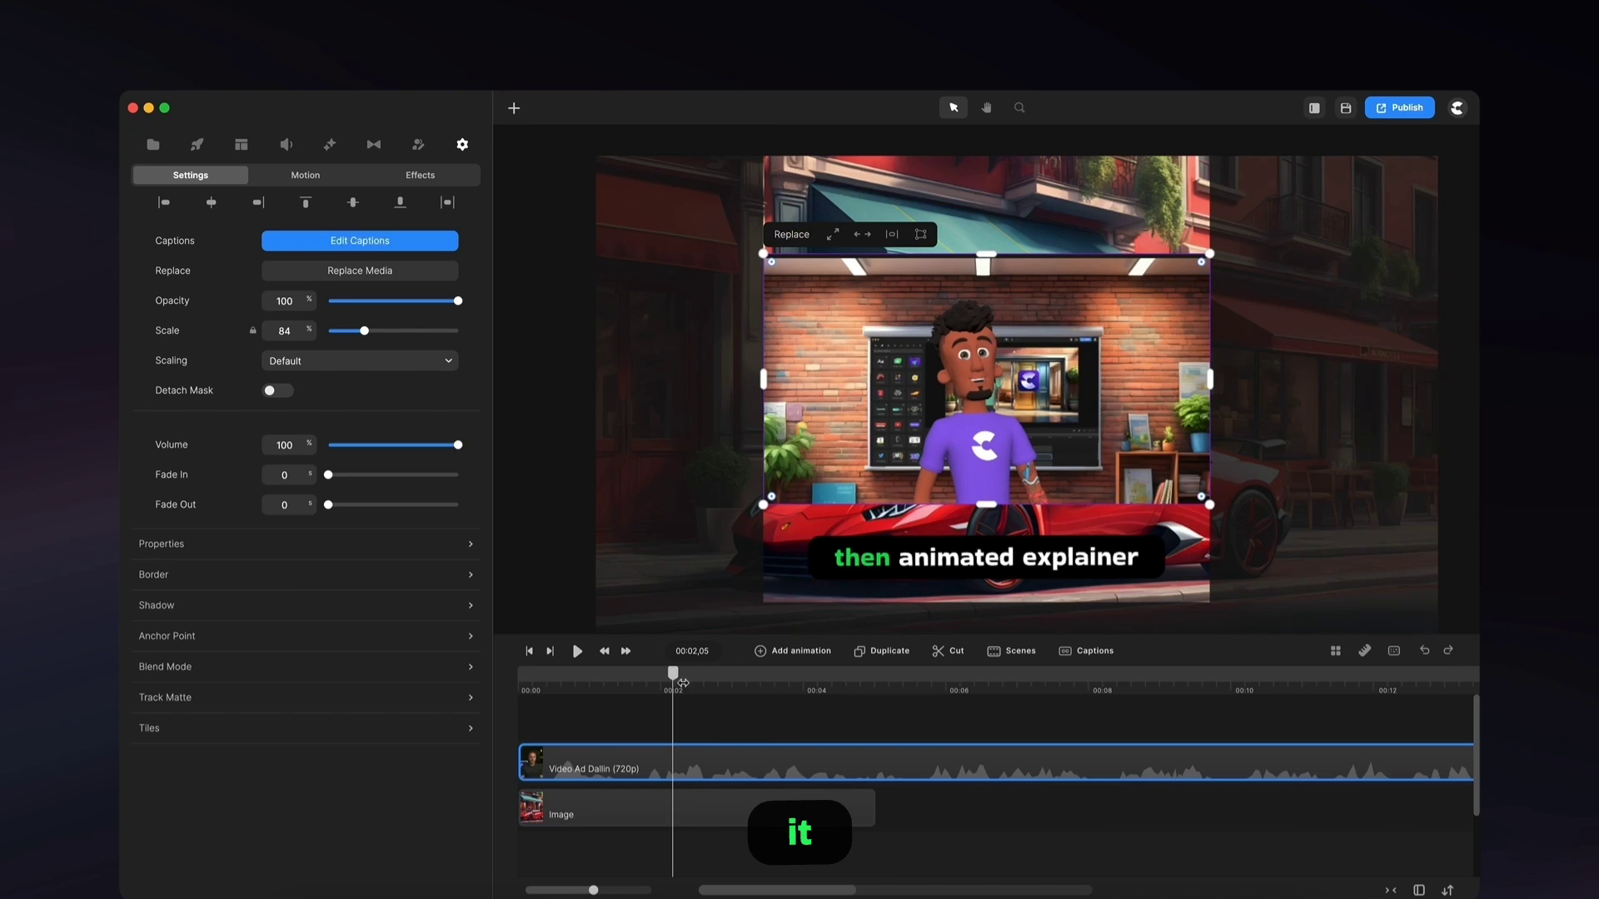
left_click(721, 688)
left_click_drag(725, 688, 528, 688)
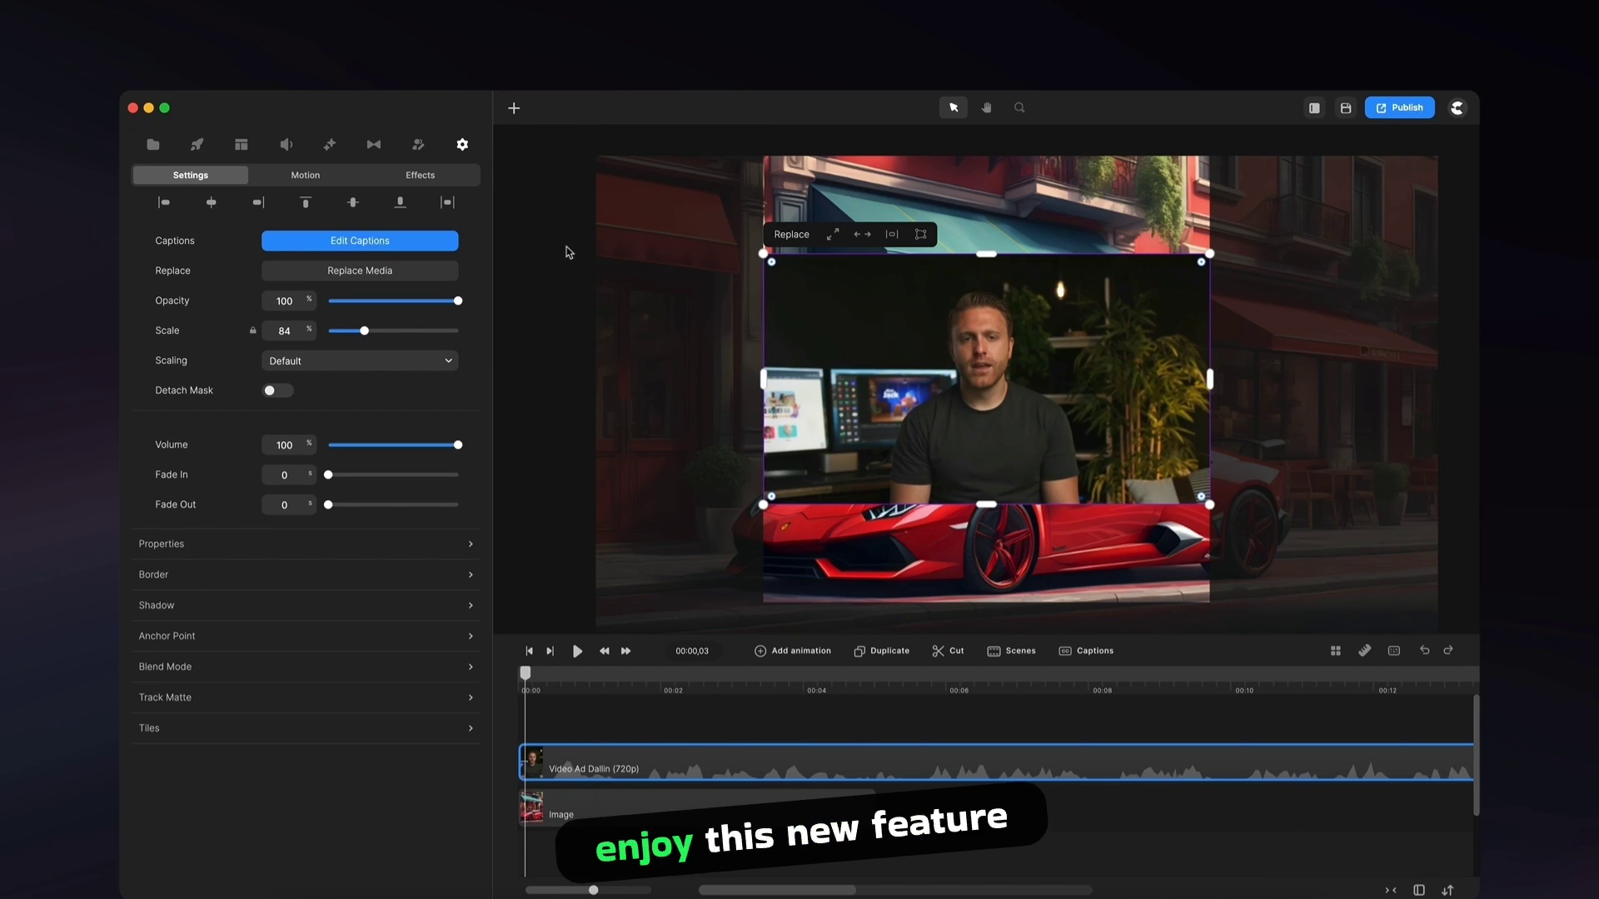